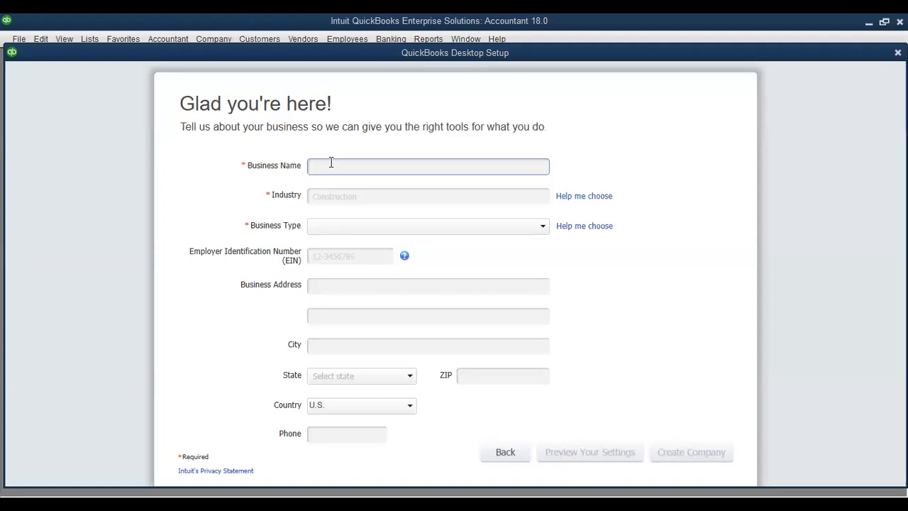
Enter Seeta PS as the business name for the new company
text(s)
key(BackSpace)
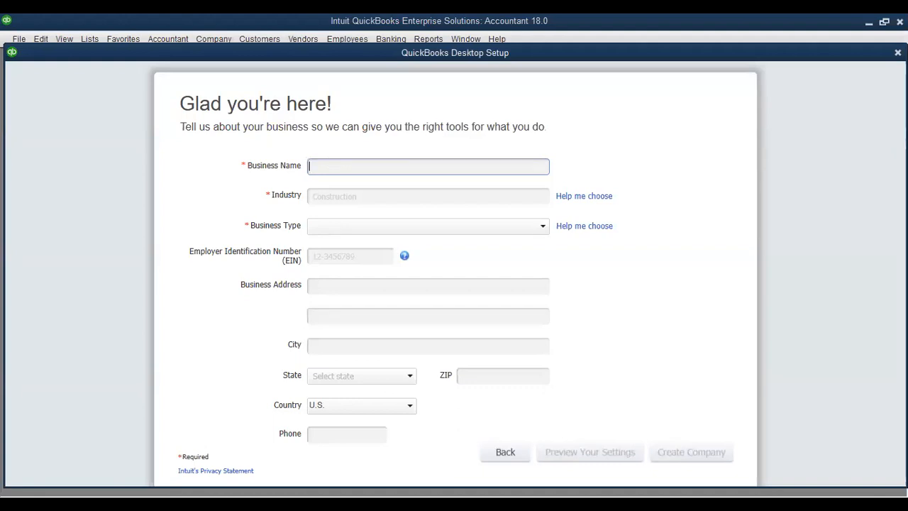
text(S)
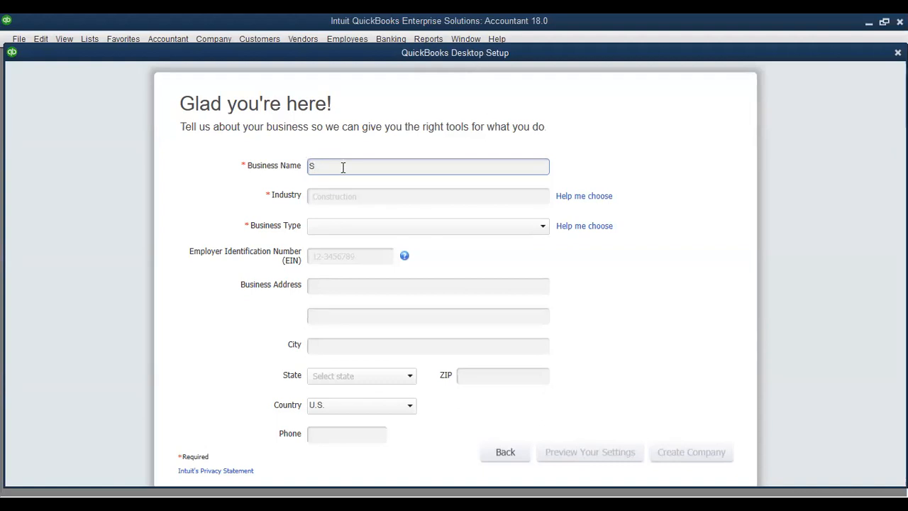
text(eeta)
text(P)
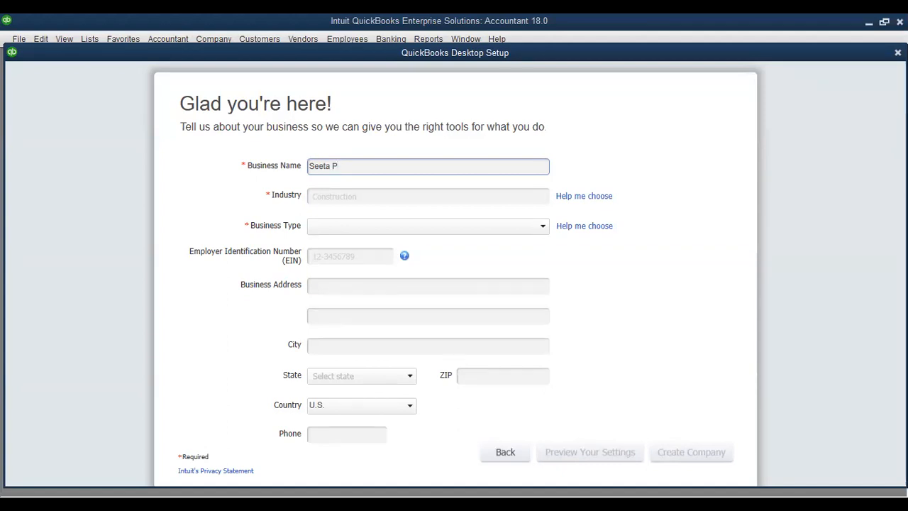
text(S)
Choose Non-Profit as the company's industry from the list of recommended industries
click(332, 197)
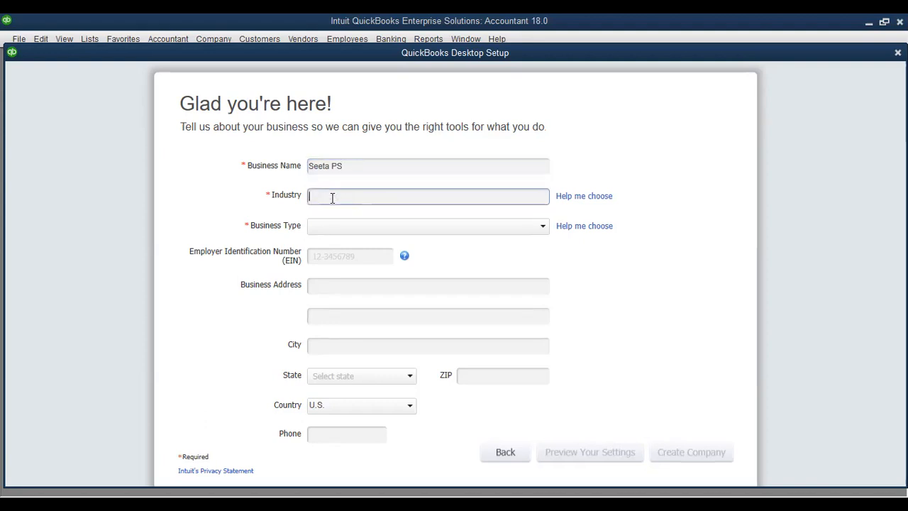
click(572, 198)
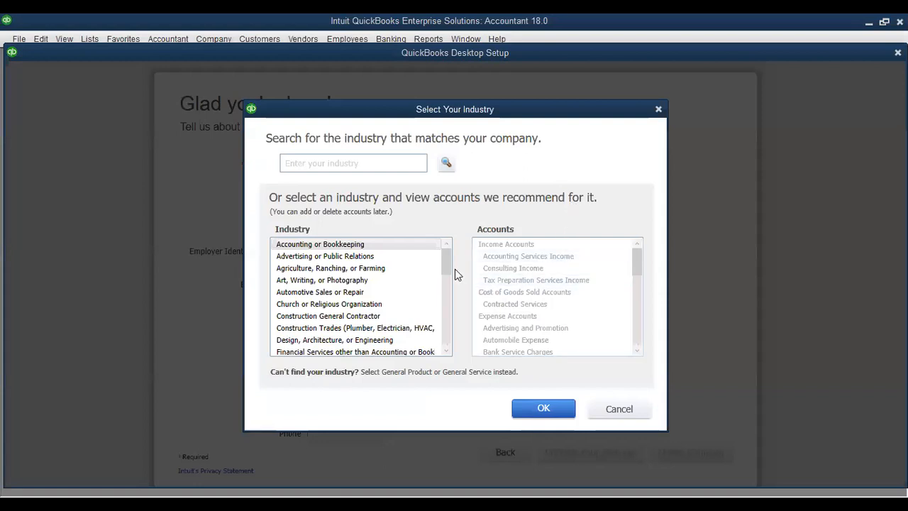
drag(446, 258, 449, 342)
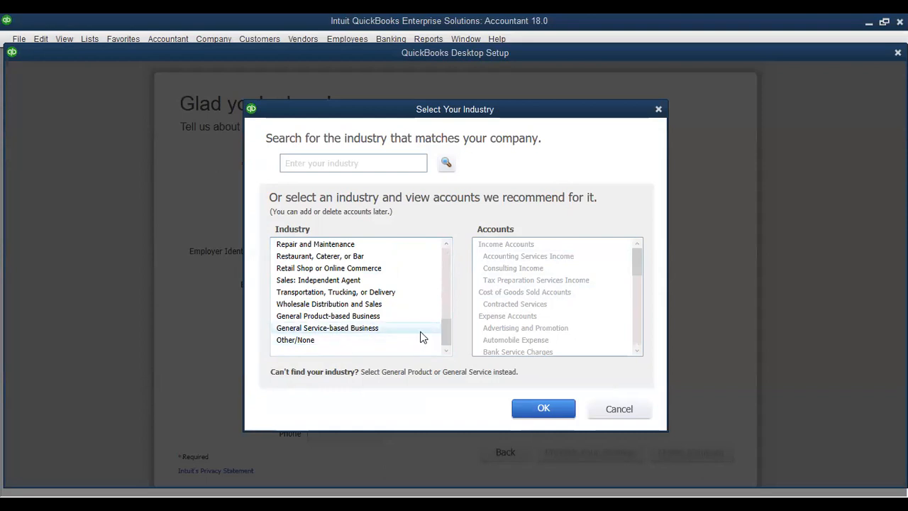
drag(445, 325, 431, 314)
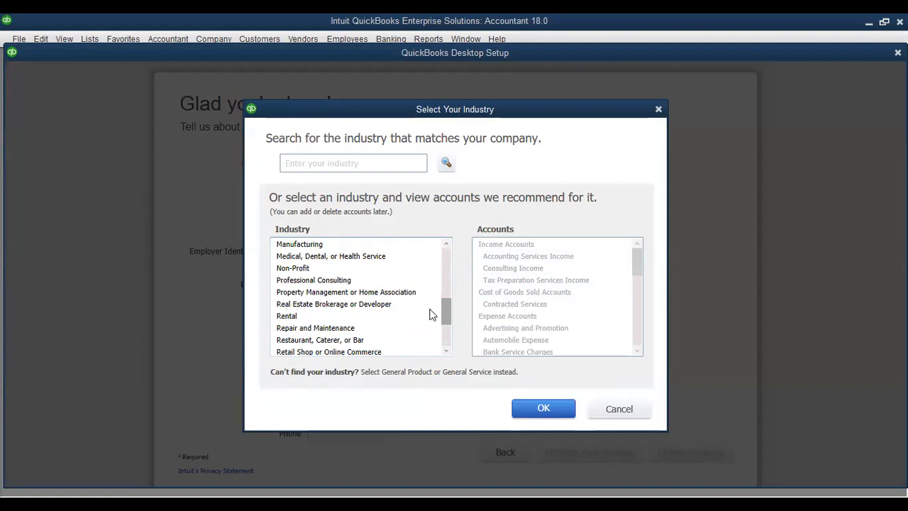
click(296, 270)
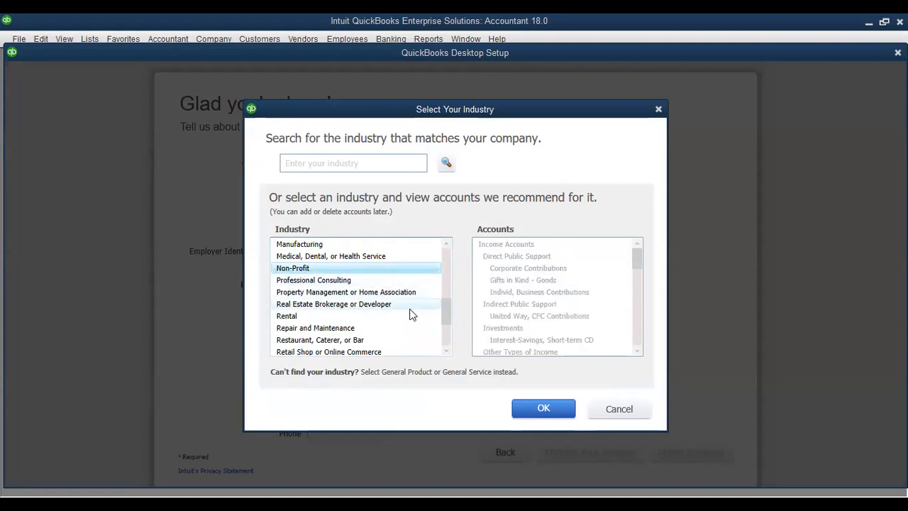
click(540, 409)
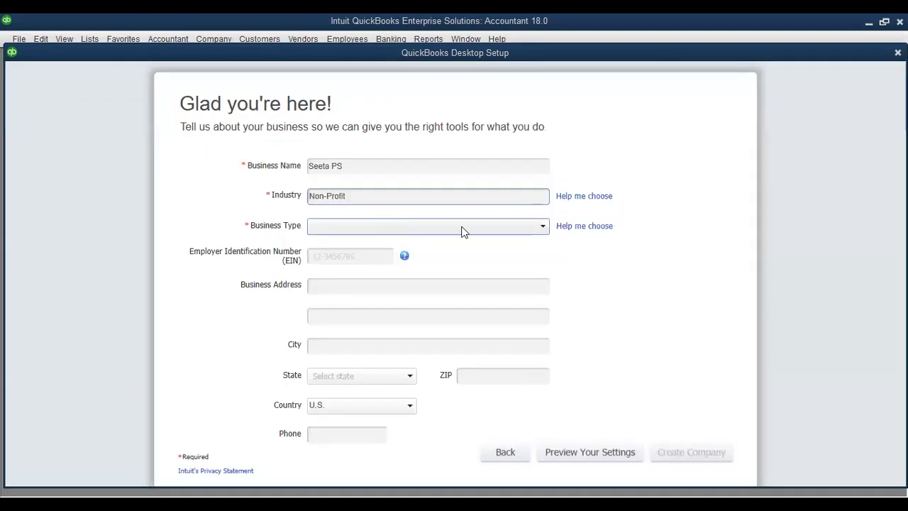
Set the business type to Non-Profit and the country to Other
click(542, 228)
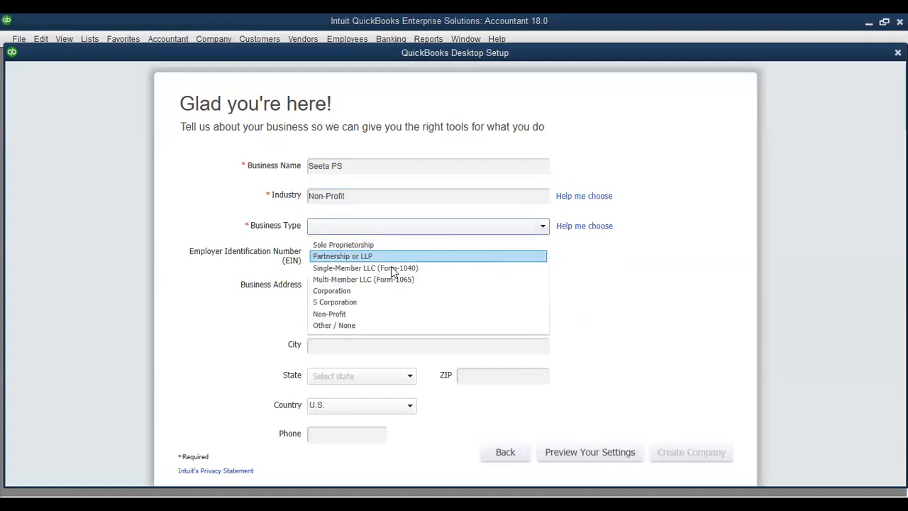
click(357, 315)
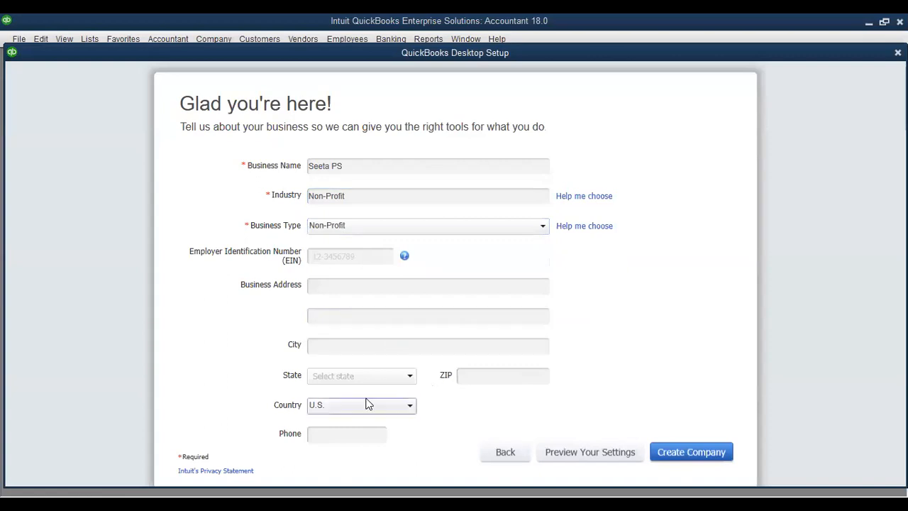
click(411, 404)
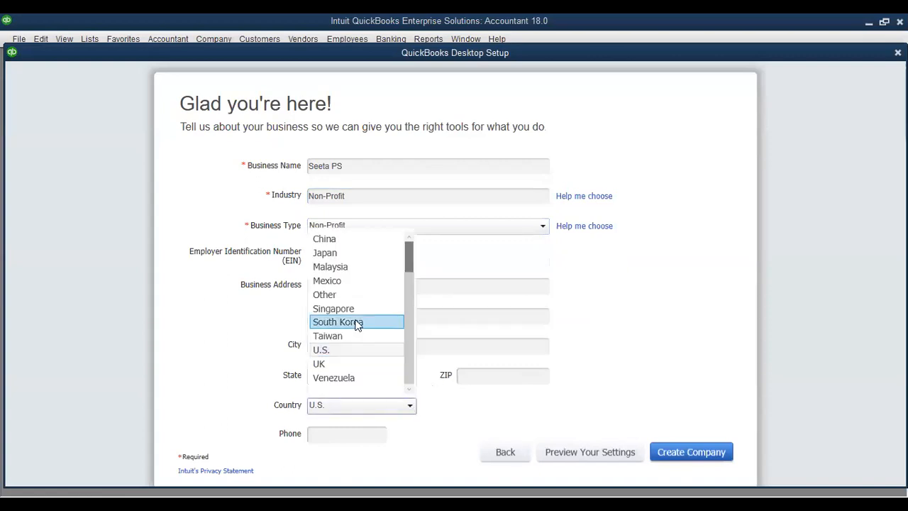
click(347, 299)
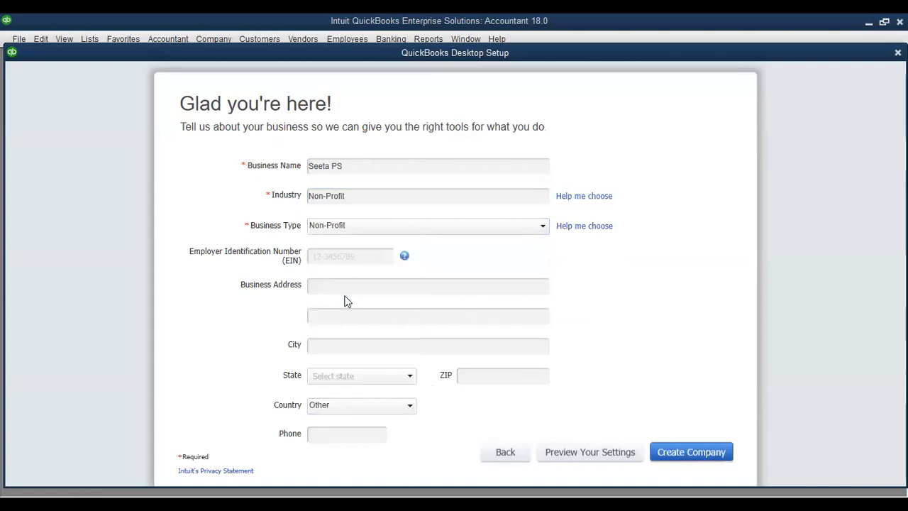
Create the company file and start working on its Home page, closing the Accountant Center window
click(687, 454)
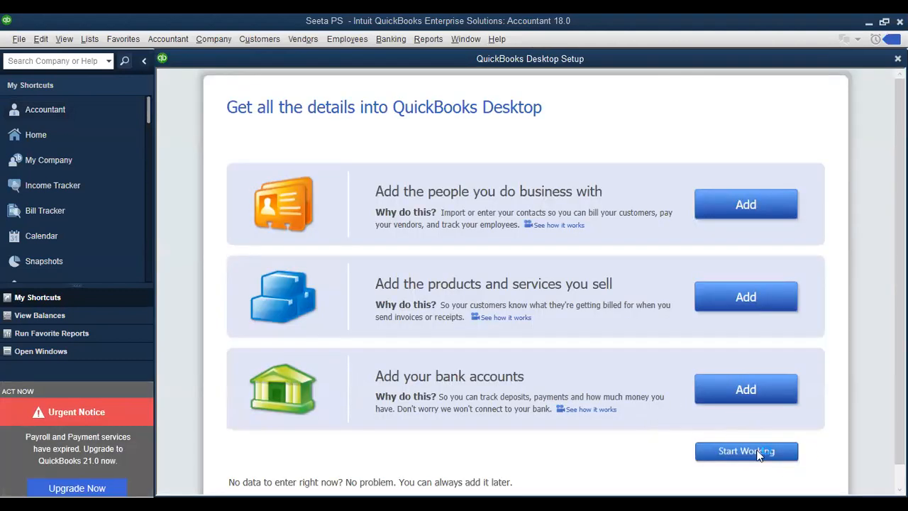
click(742, 454)
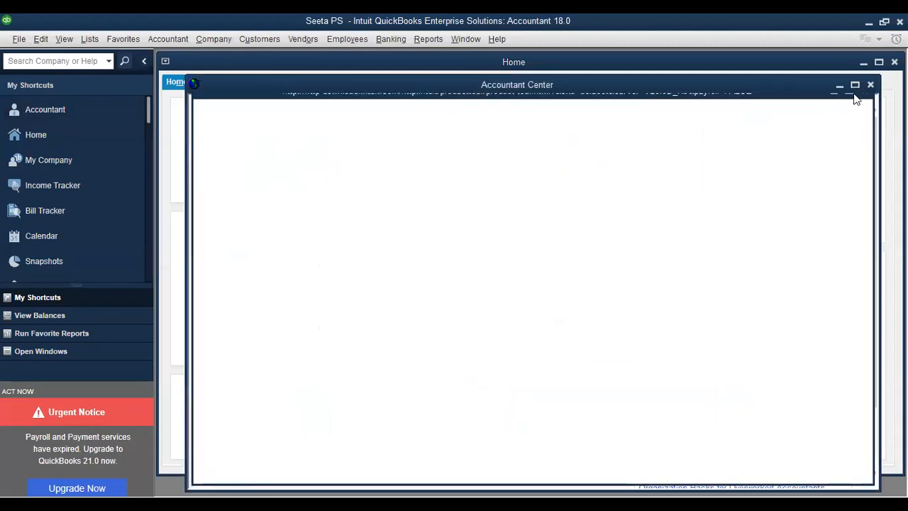
click(865, 88)
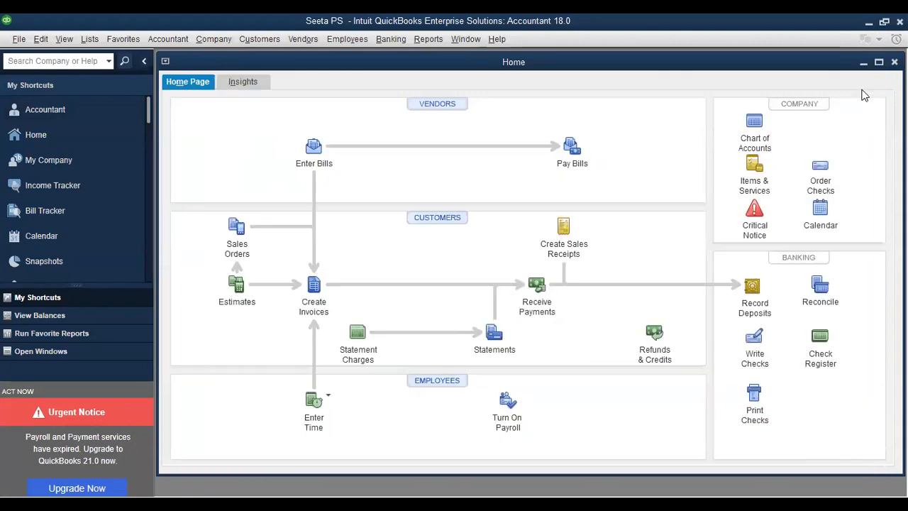
Turn on multiple currencies for the company file in the company preferences and accept the considerations
click(39, 40)
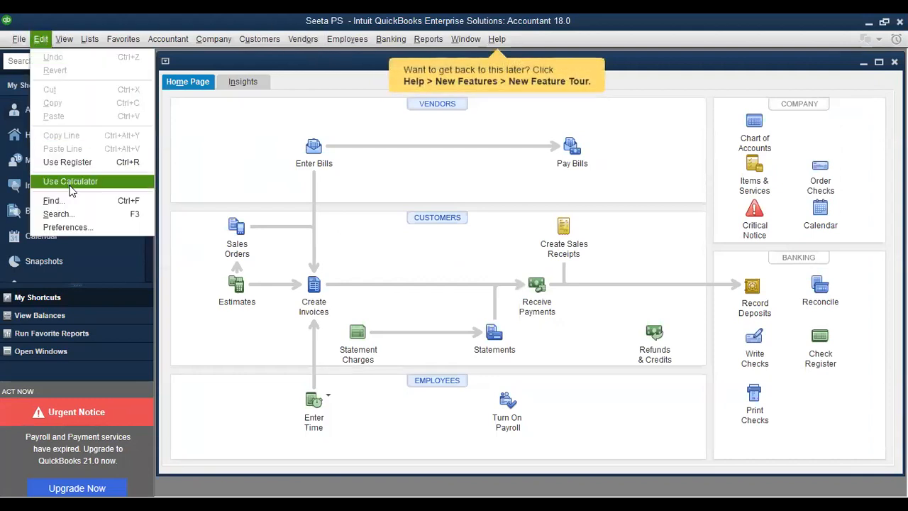
click(95, 226)
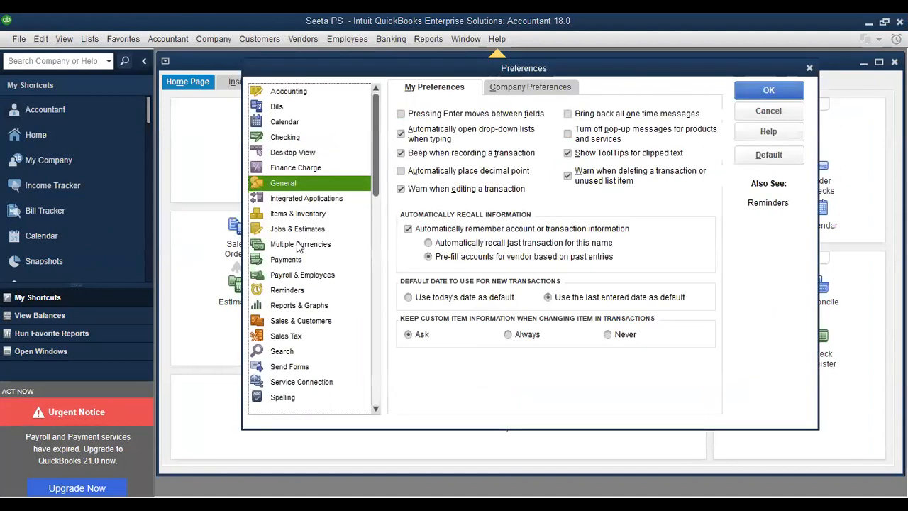
click(298, 245)
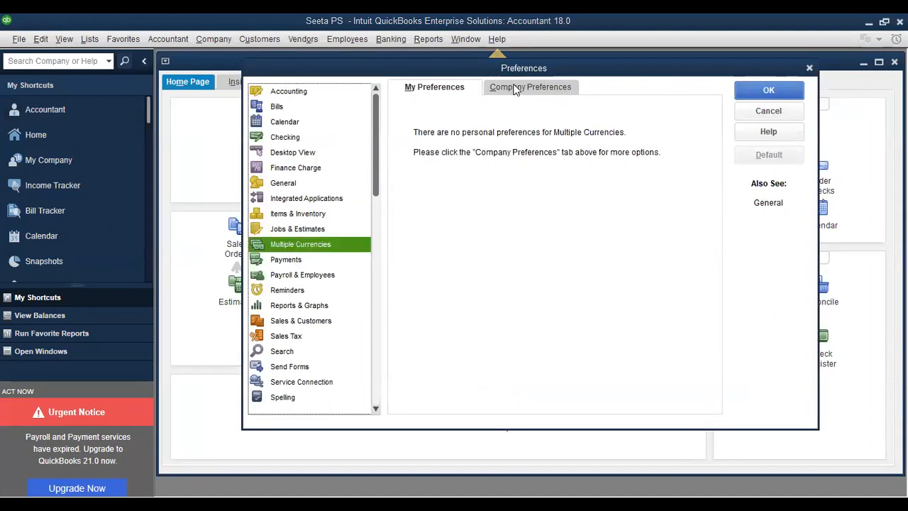
click(516, 88)
click(455, 151)
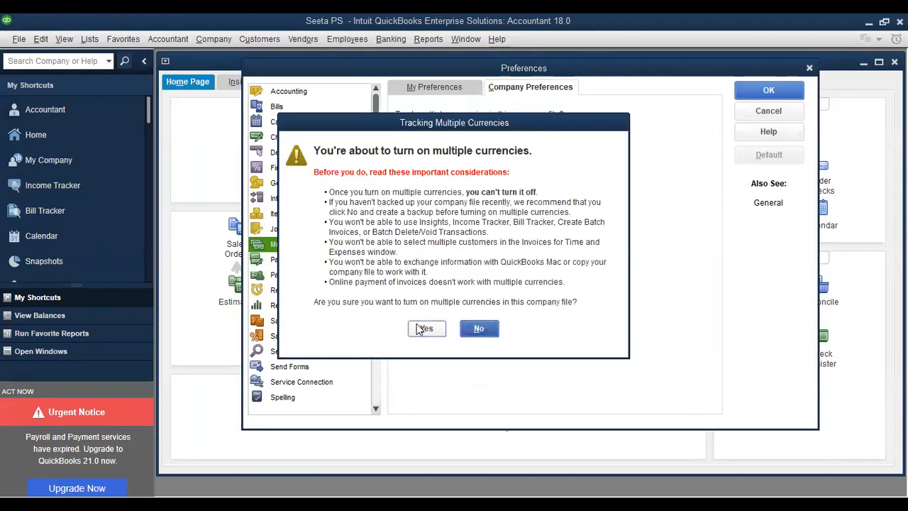
click(424, 328)
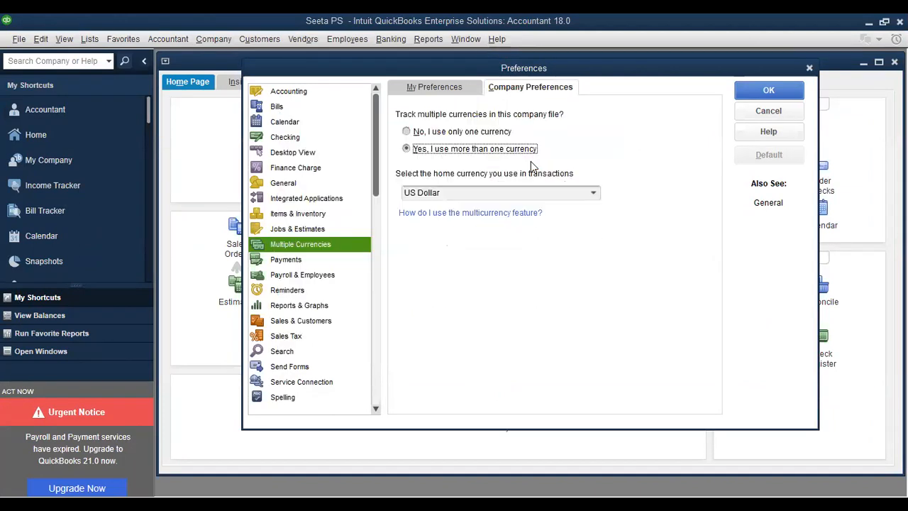
Set the home currency to Ugandan Shilling from the full currency list and make that currency active
click(590, 196)
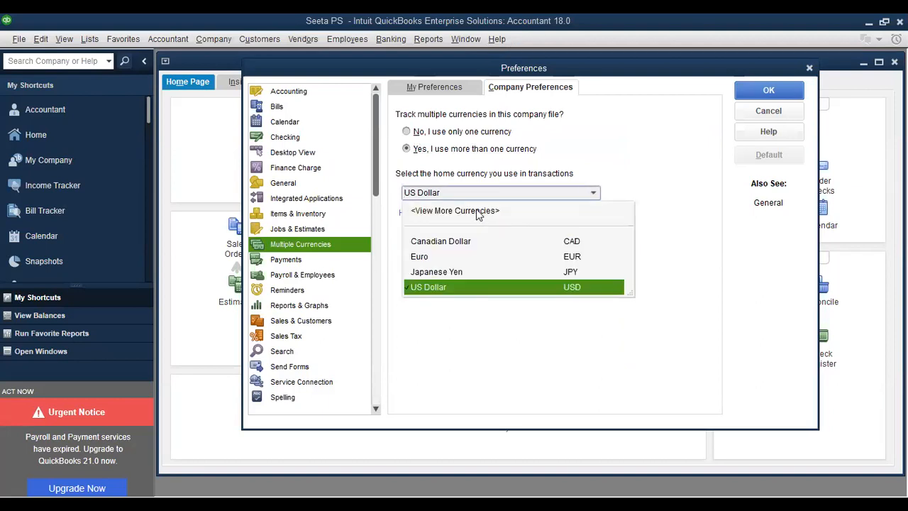
click(479, 212)
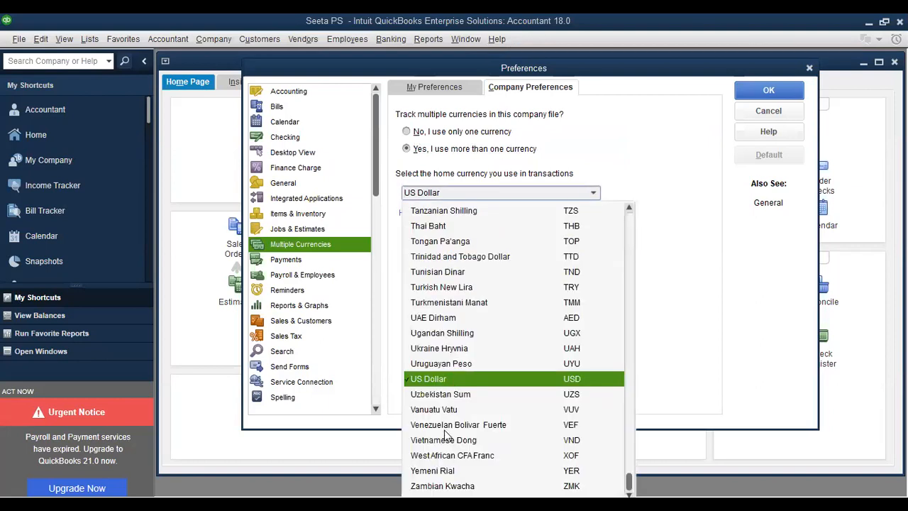
click(452, 339)
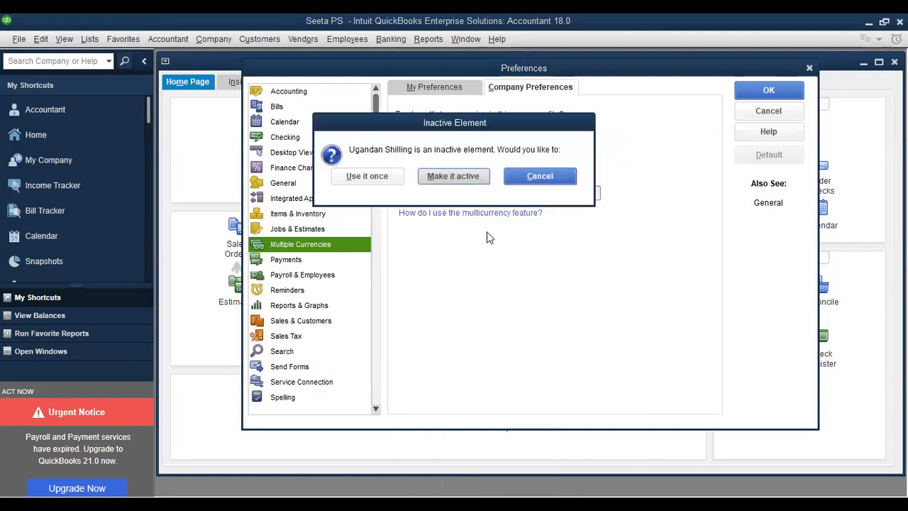
click(453, 176)
click(481, 257)
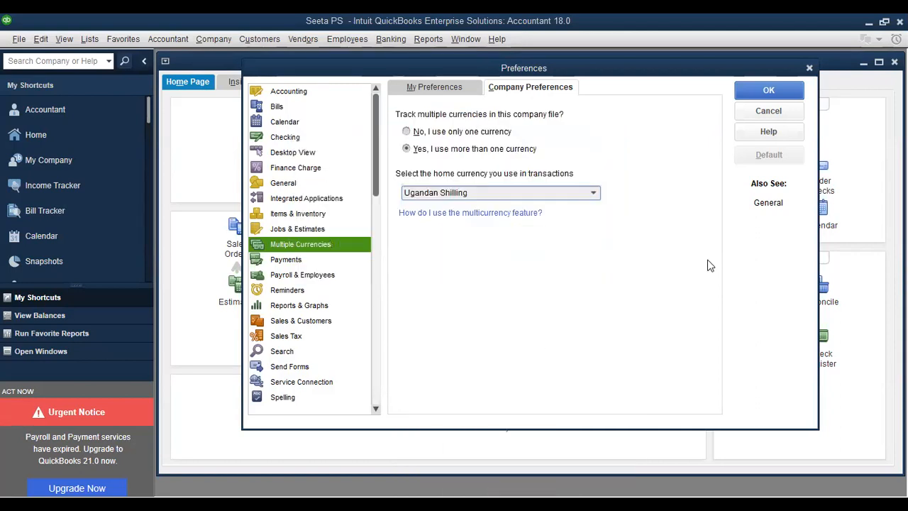
Save the currency preferences so the company file reopens, and close the Accountant Center window
click(747, 92)
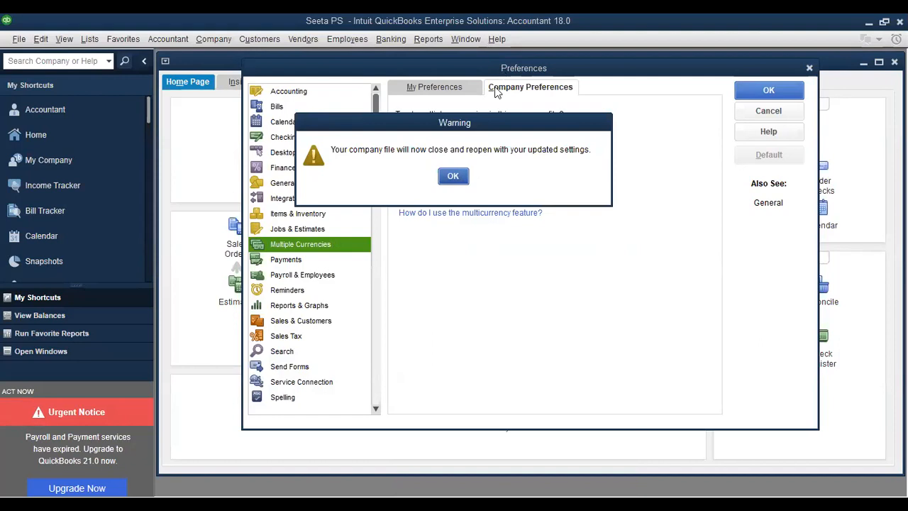
key(Return)
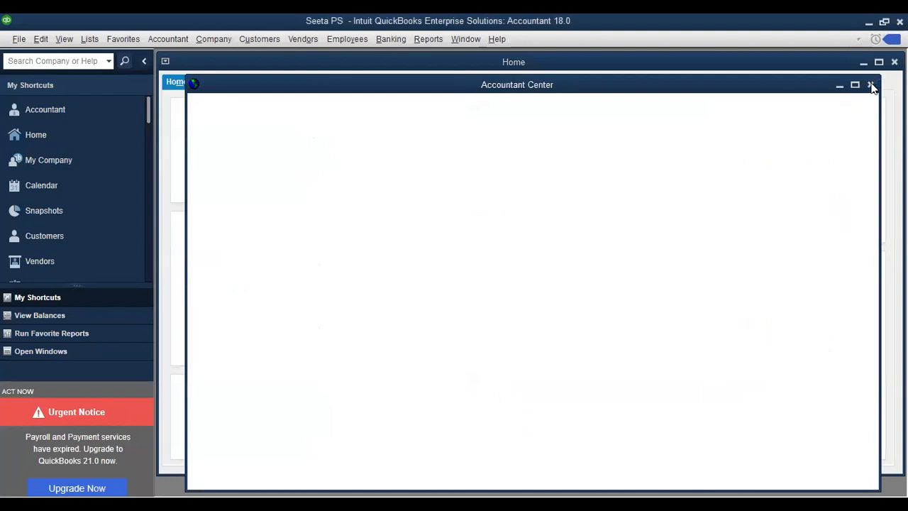
click(871, 85)
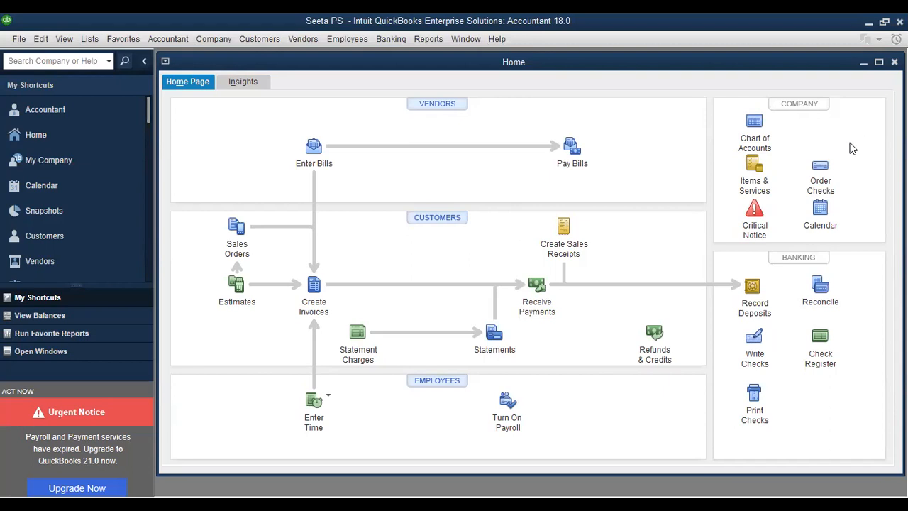
Open the item list maximized and start a new Service item named Nursery Day
click(763, 175)
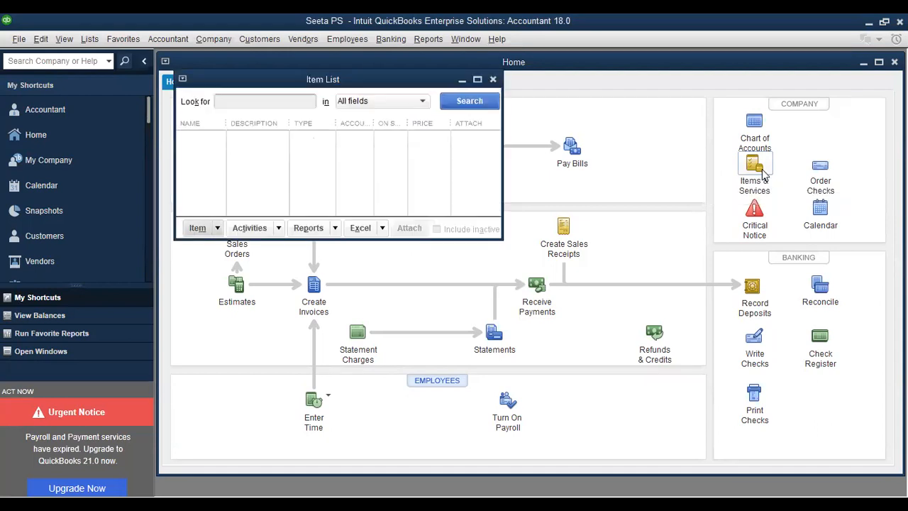
click(481, 82)
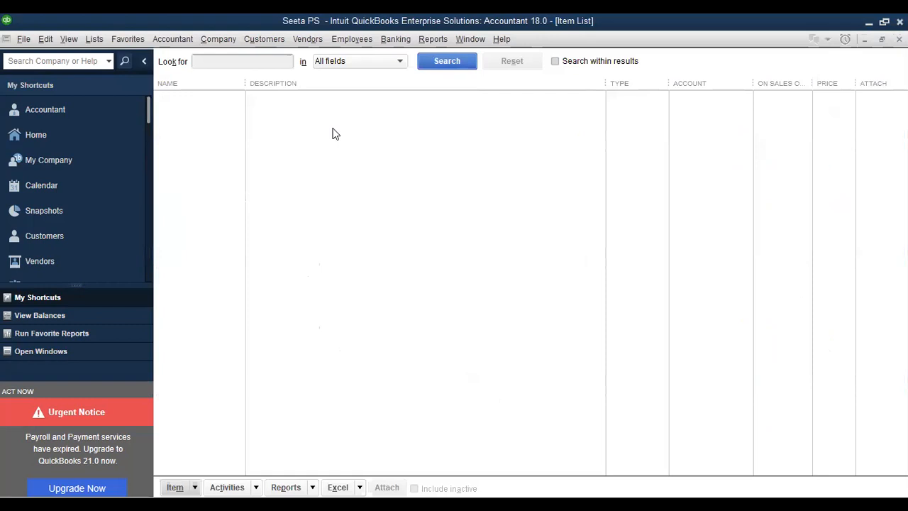
right_click(332, 129)
click(369, 174)
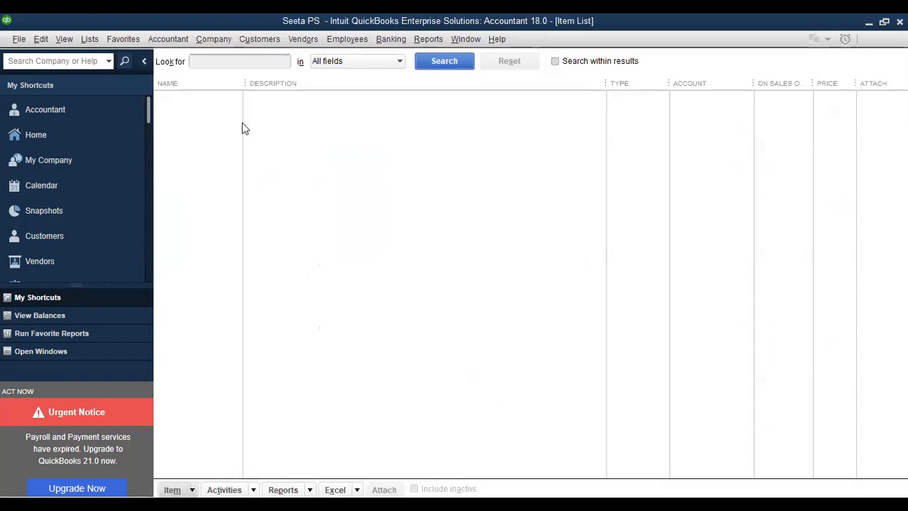
click(200, 91)
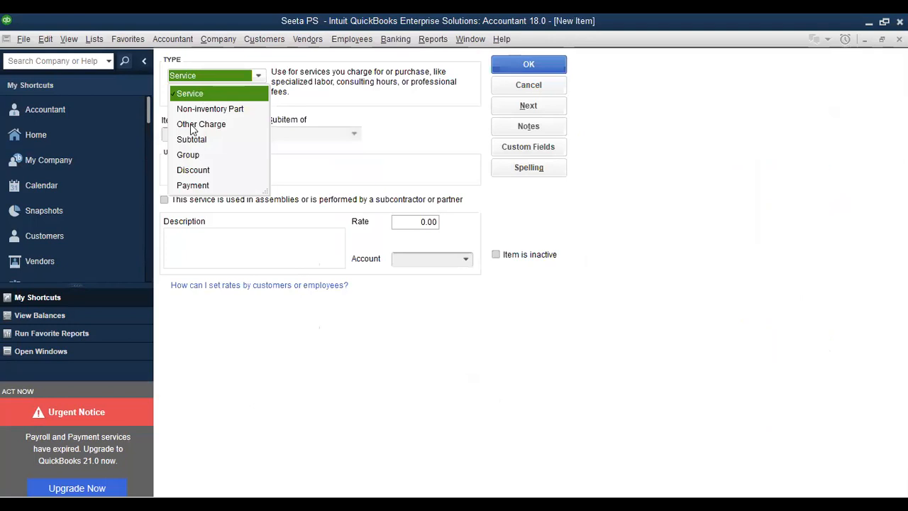
click(191, 135)
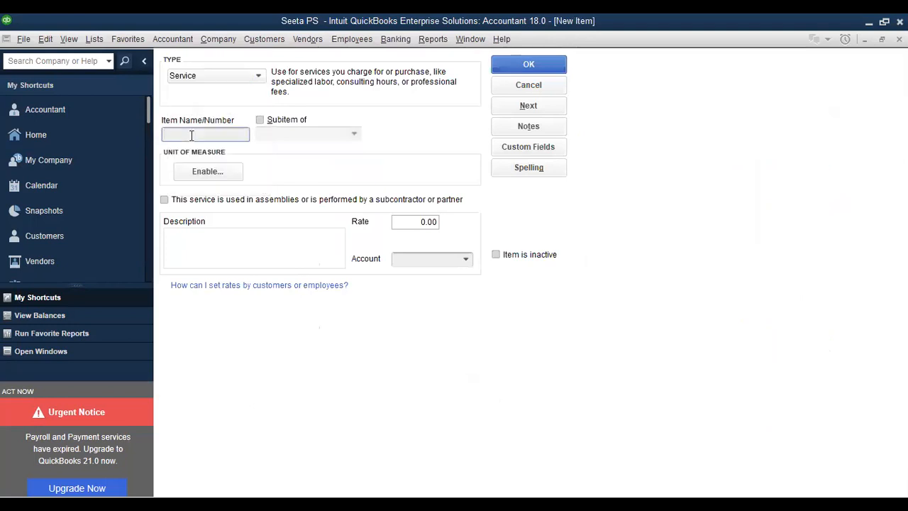
text(Nursery Day)
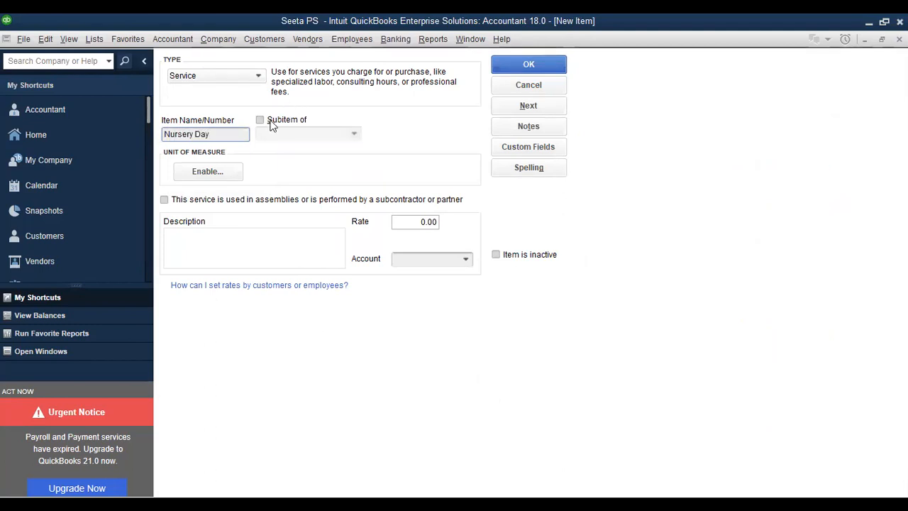
Enable a single unit of measure per item and define a unit of type Other named Term, abbreviated Tm
click(208, 177)
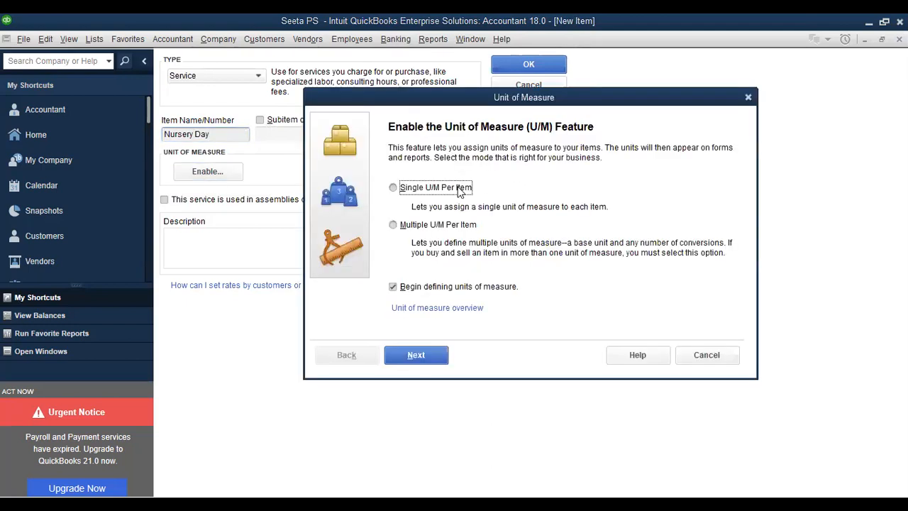
click(416, 355)
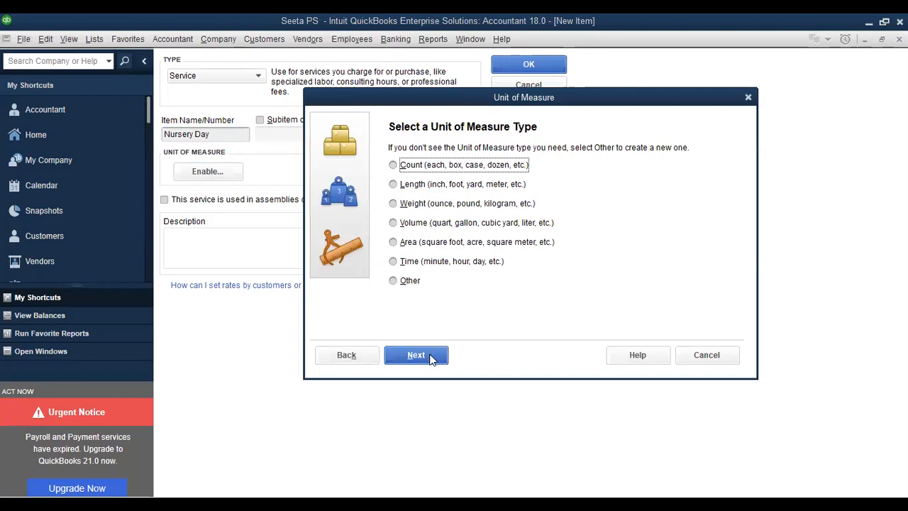
click(414, 283)
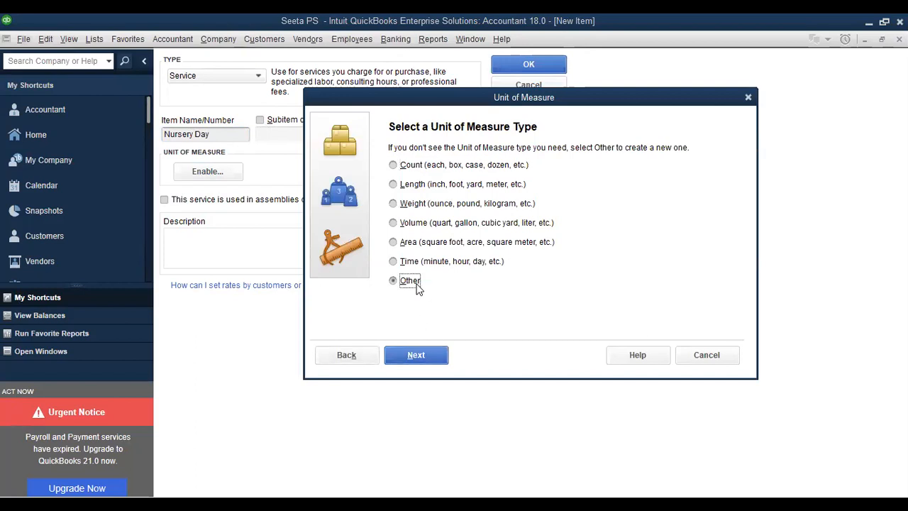
click(416, 354)
text(Term)
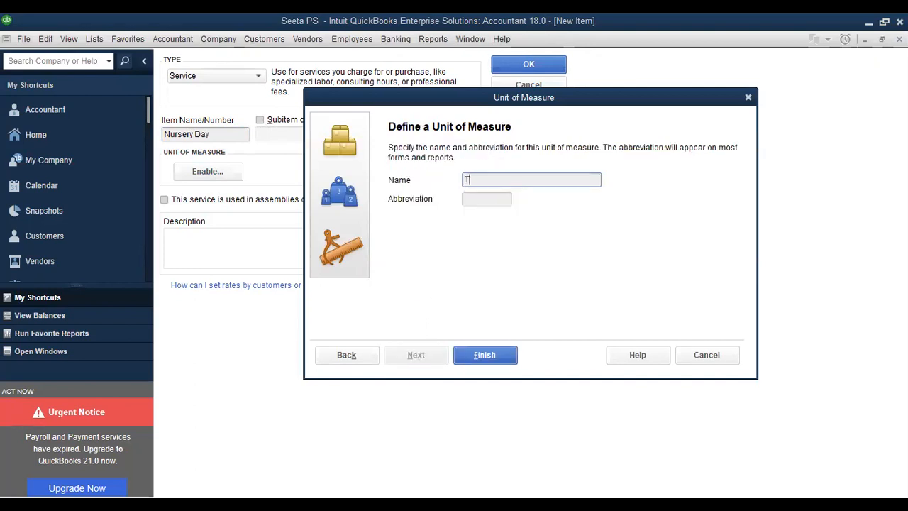
click(479, 198)
text(Tm)
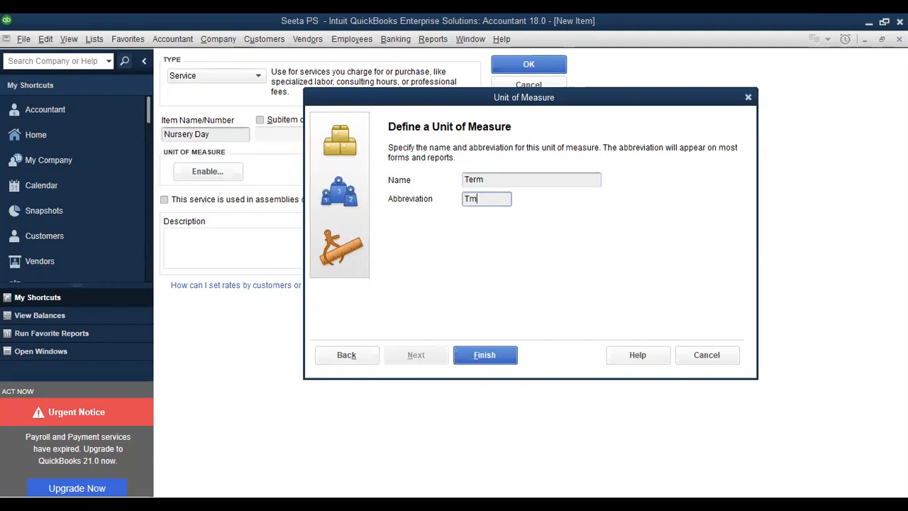
click(483, 362)
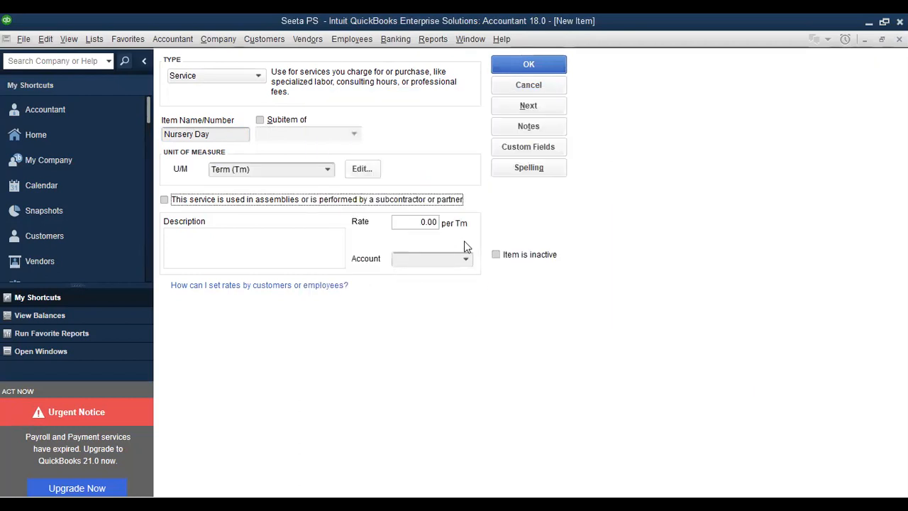
Create a new income account named School fees and use it as the account of the Nursery Day item
click(463, 261)
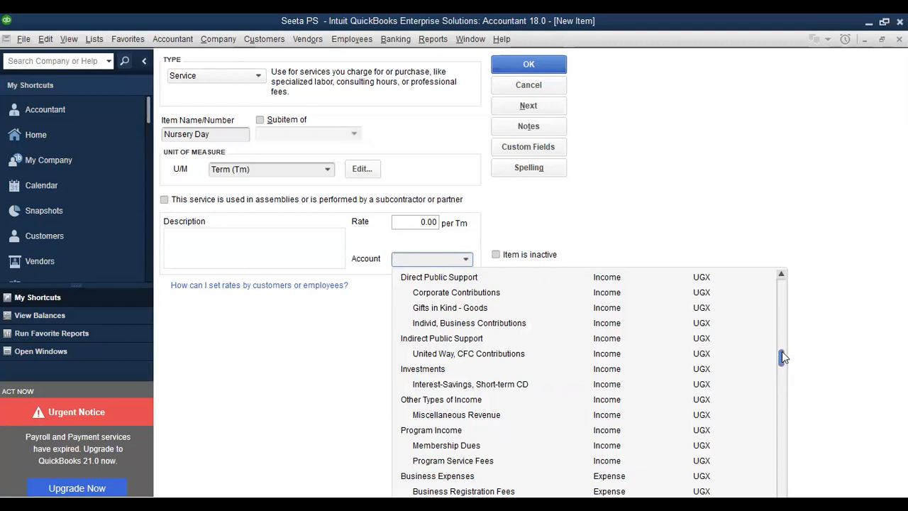
drag(782, 351, 781, 277)
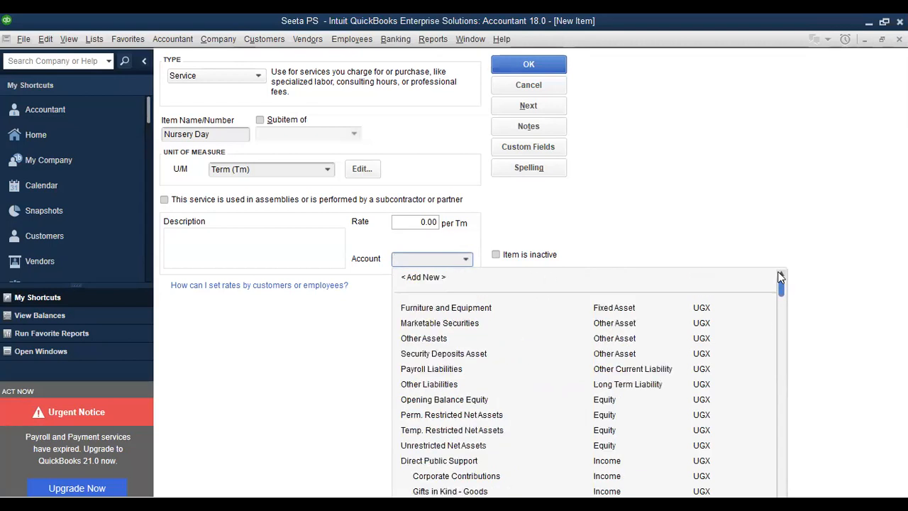
click(415, 278)
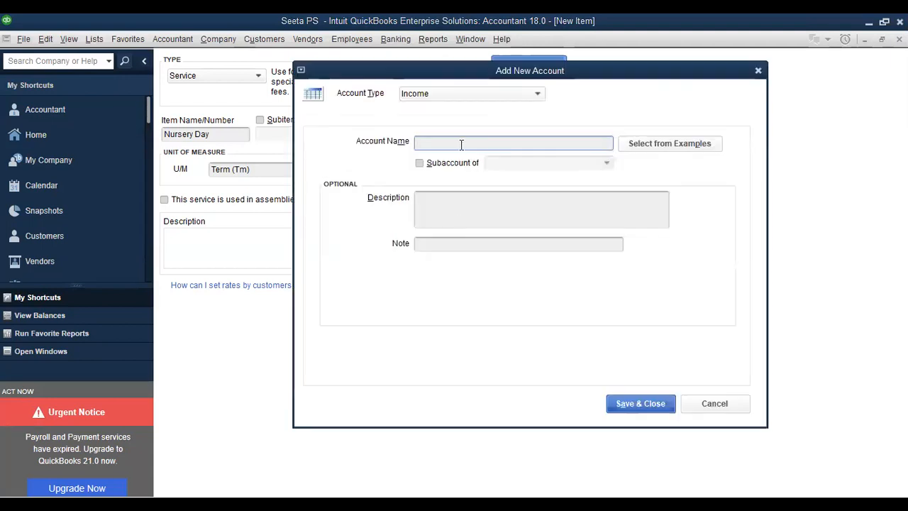
text(School fees)
click(641, 405)
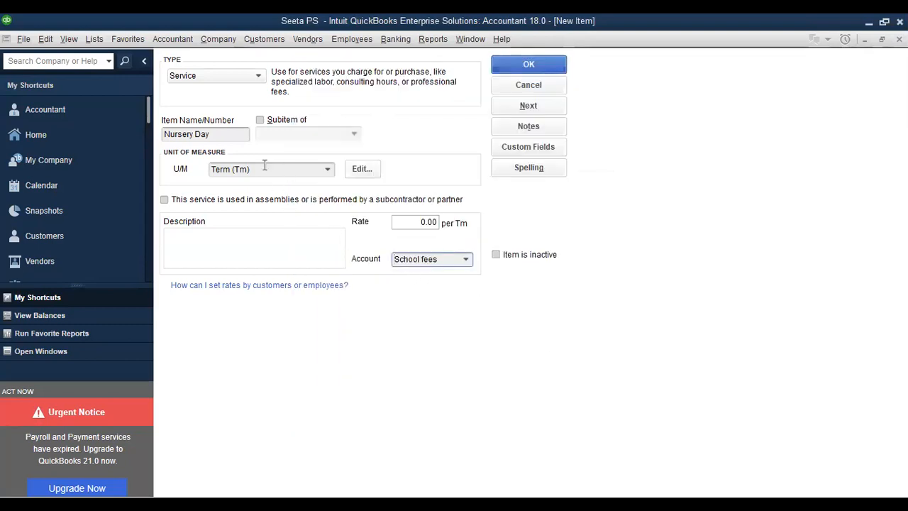
Set the Nursery Day rate to 150,000 per term and save the item
click(410, 220)
text(15000)
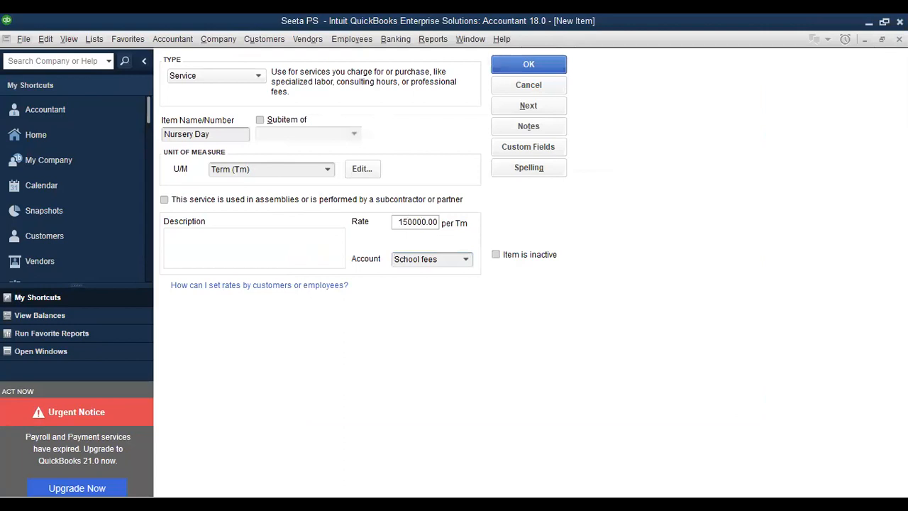
click(427, 259)
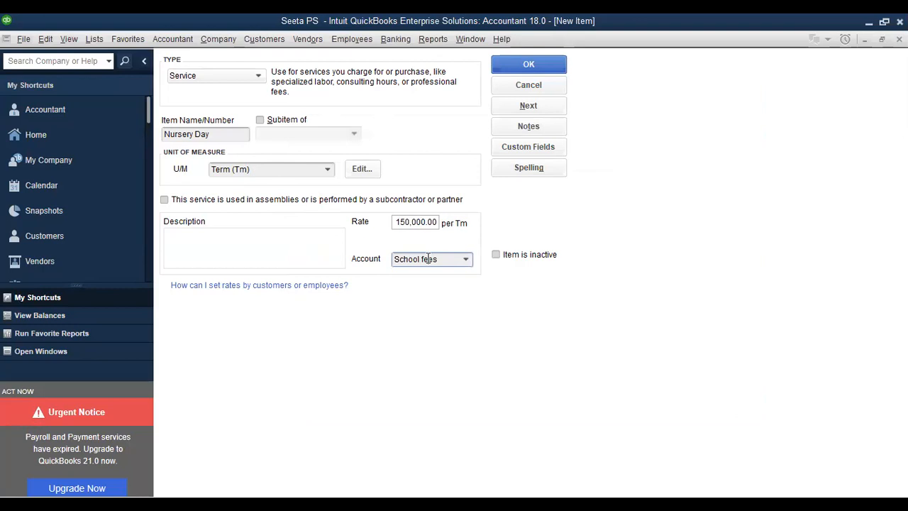
click(524, 65)
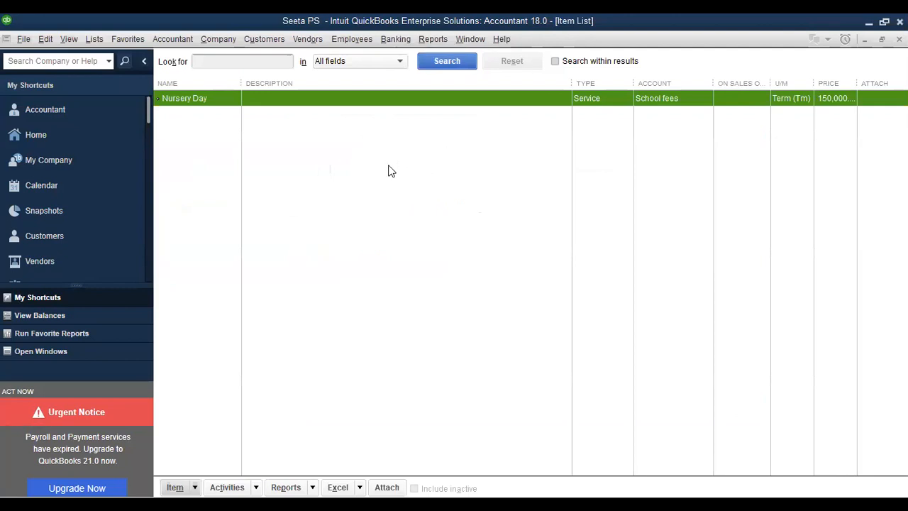
Start another new Service item from the item list and name it Nursery boarding
right_click(413, 200)
click(433, 208)
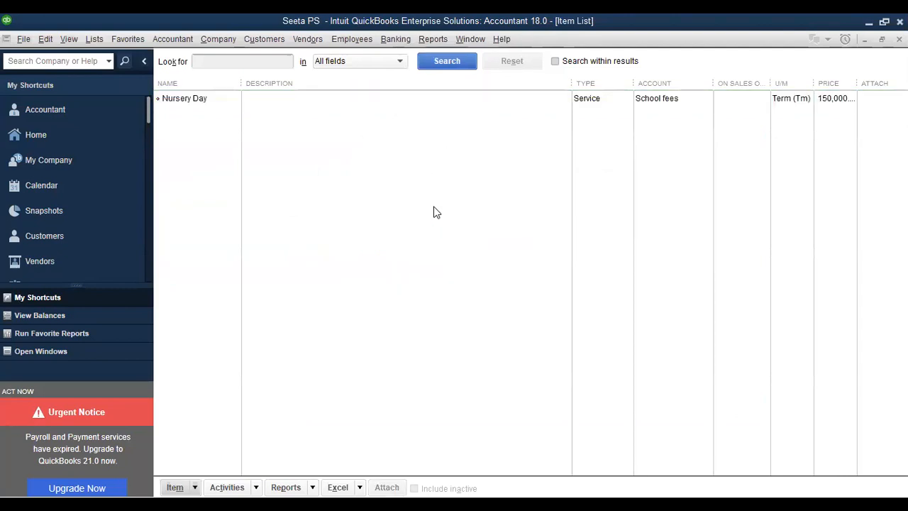
click(198, 98)
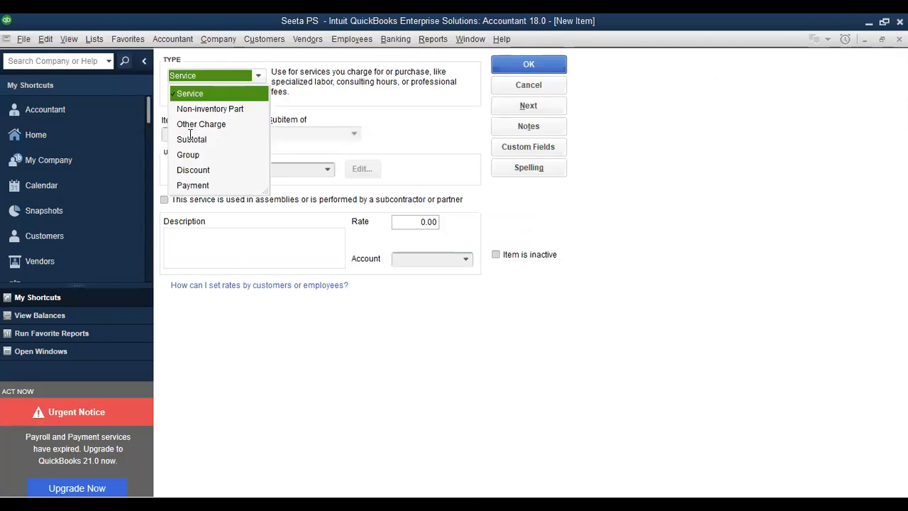
click(190, 135)
text(Nu)
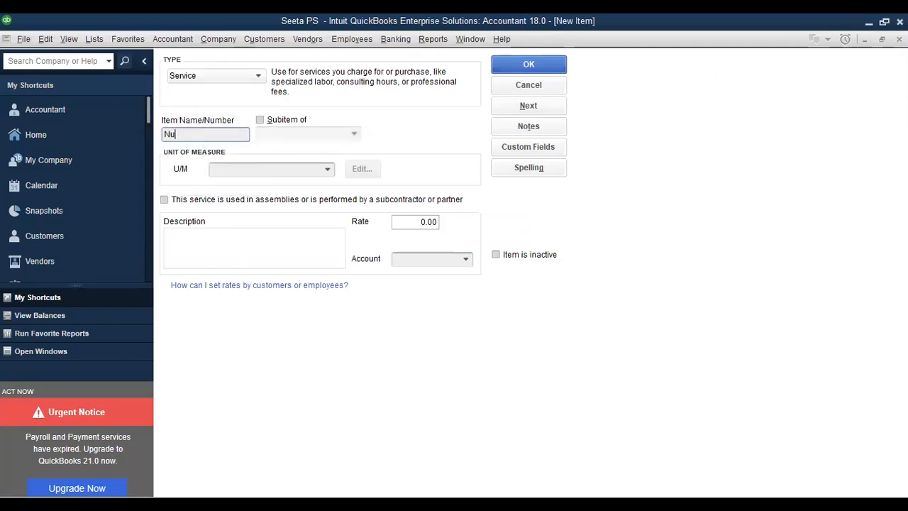
text(rsery )
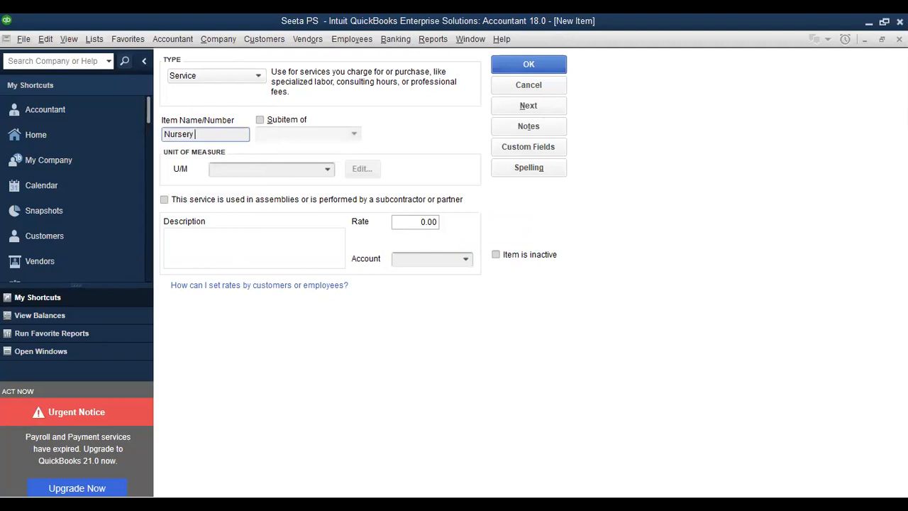
text(board)
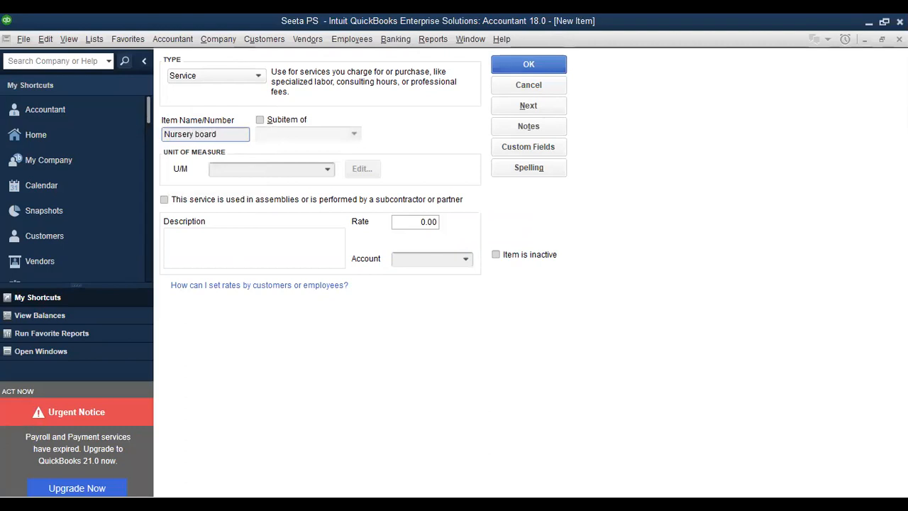
text(ing)
Set the Nursery boarding item's unit of measure to Term (Tm) and its rate to 150,000
click(310, 168)
text(t)
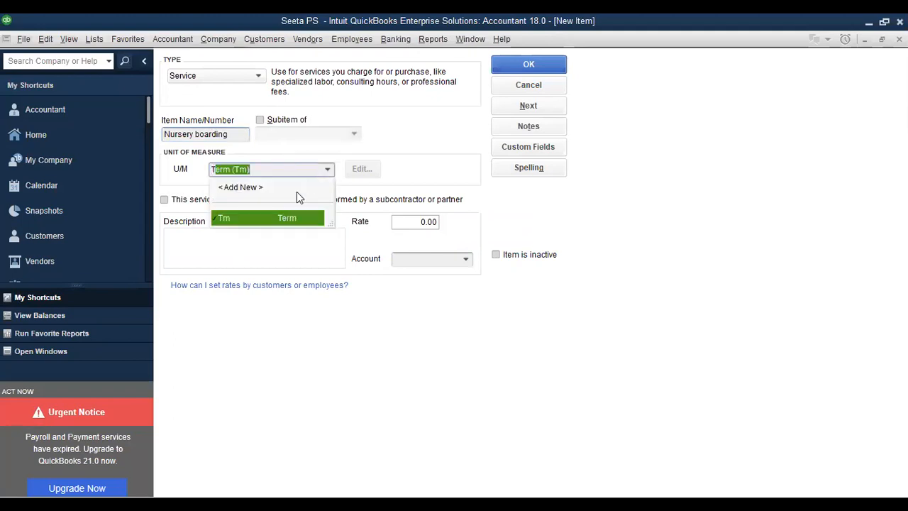
click(293, 218)
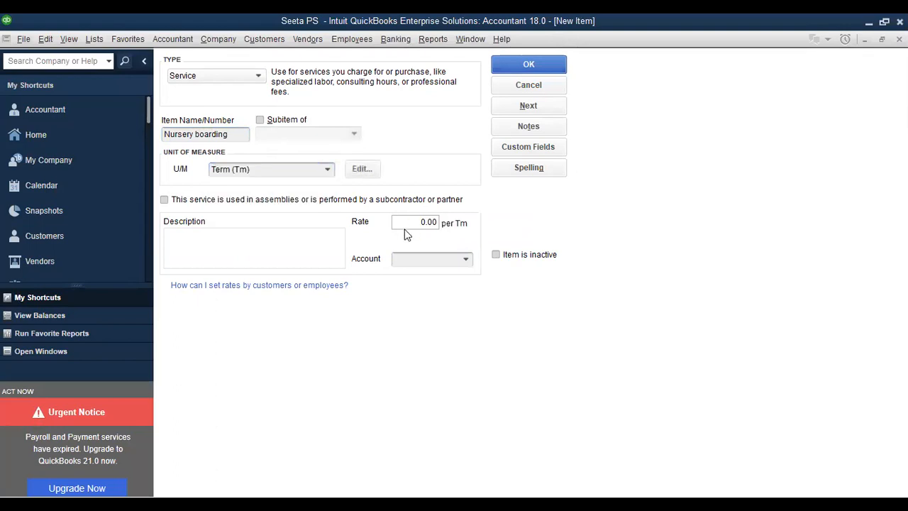
click(408, 222)
text(1500)
click(430, 257)
click(419, 222)
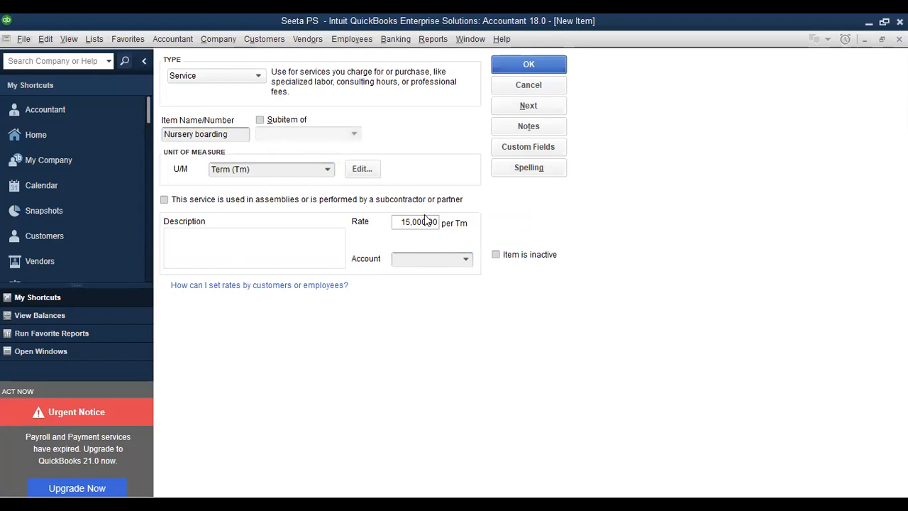
text(0)
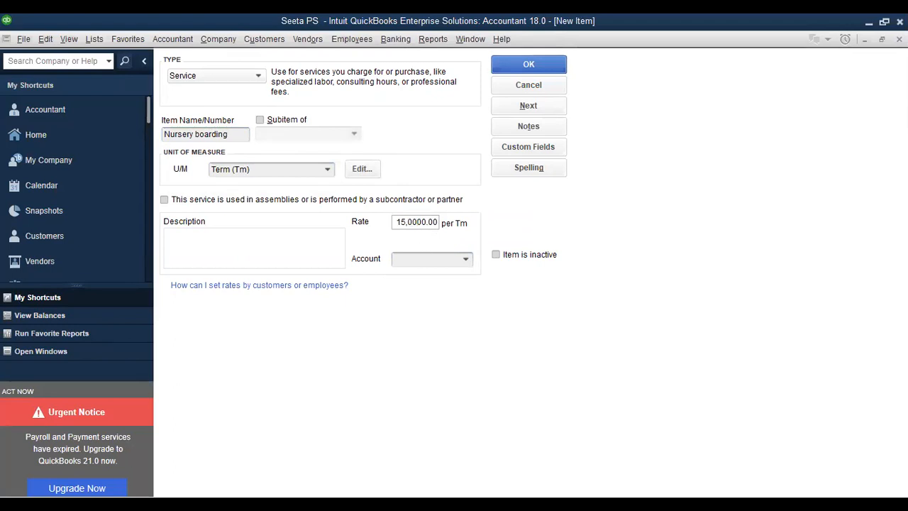
Assign the School fees account to the Nursery boarding item and save it
click(422, 259)
text(sx)
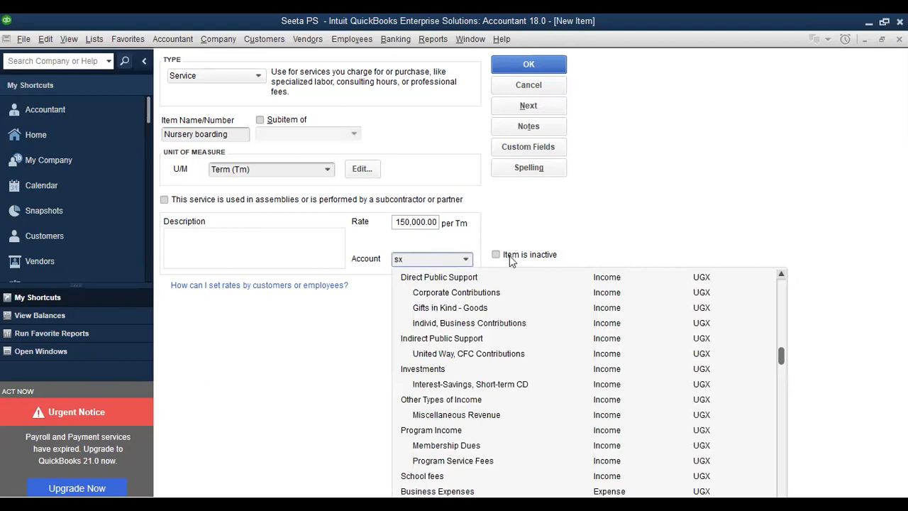
click(491, 245)
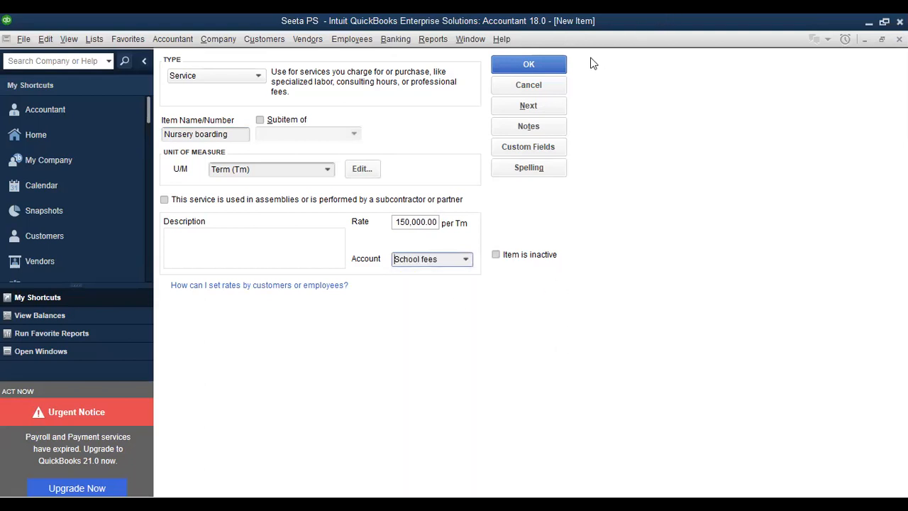
click(526, 66)
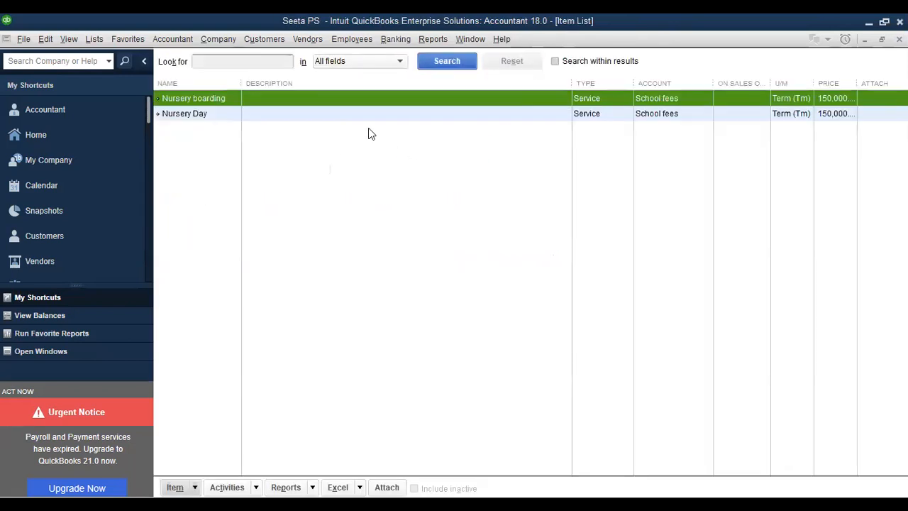
Edit the Nursery Day item in the list, set its rate to 55,000 and save the change
click(312, 117)
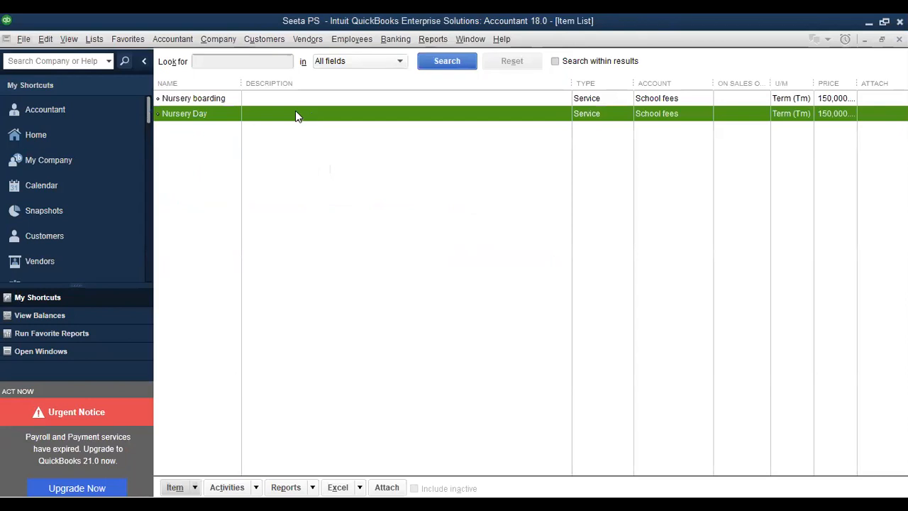
right_click(296, 116)
click(324, 168)
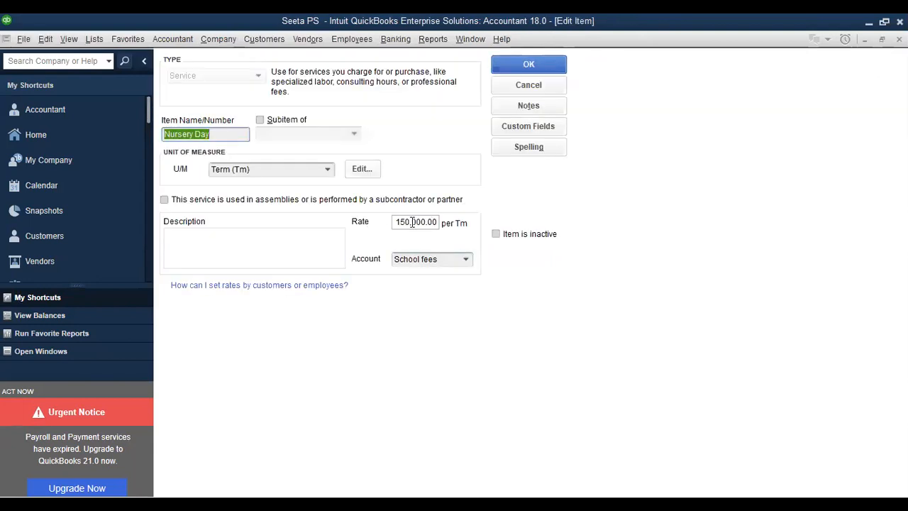
click(410, 222)
key(BackSpace)
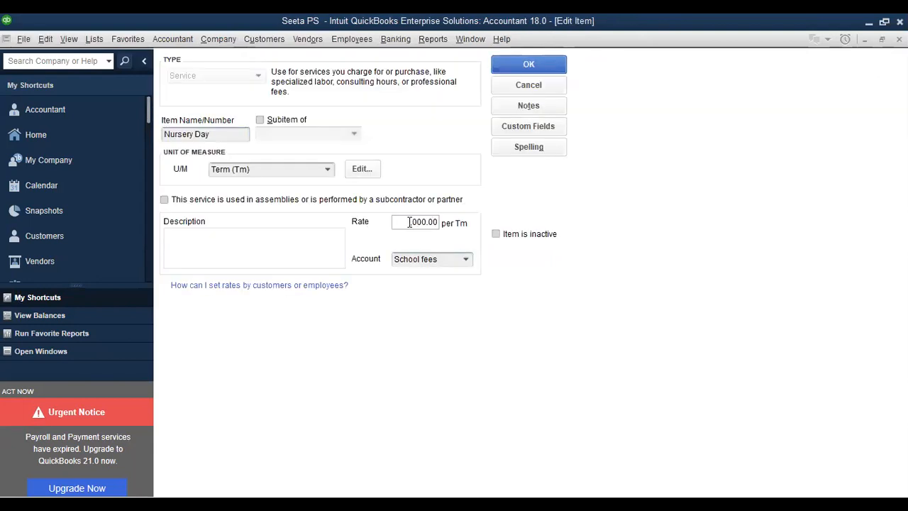
text(55)
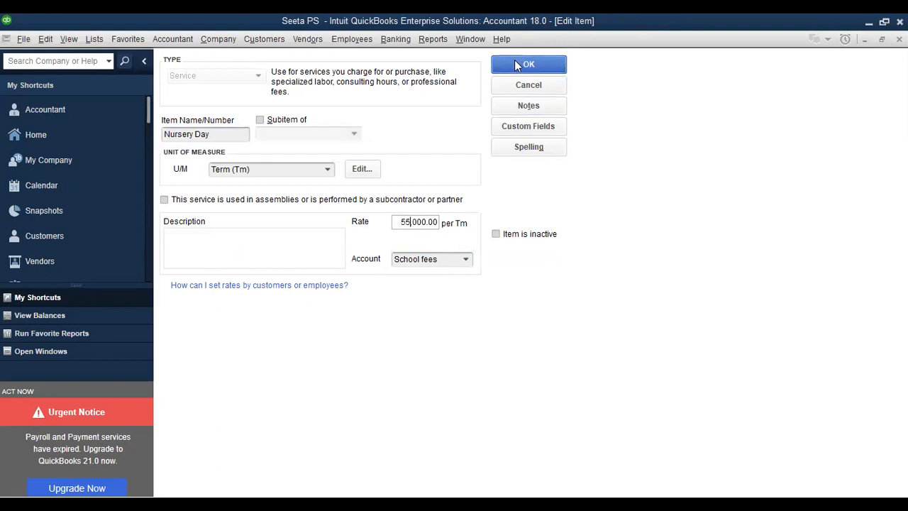
click(515, 59)
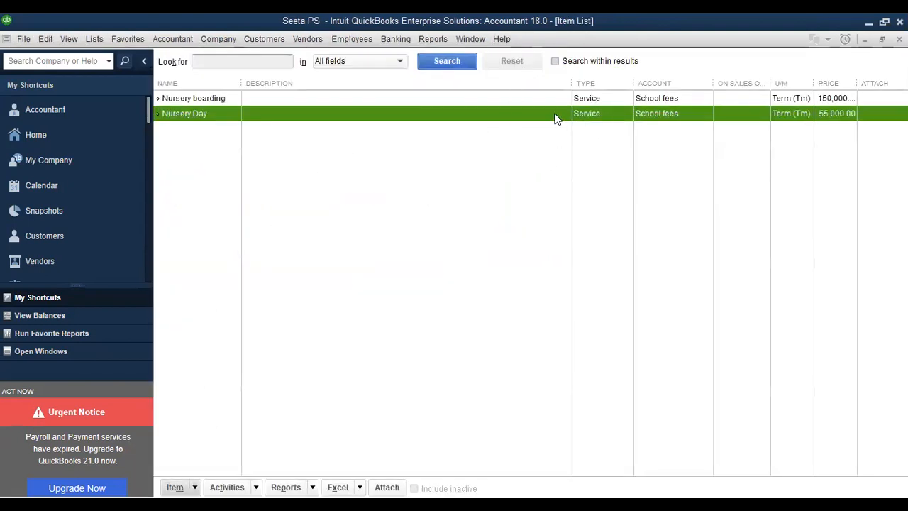
Start another new Service item from the item list and name it P1-P3 Day
right_click(448, 154)
click(524, 69)
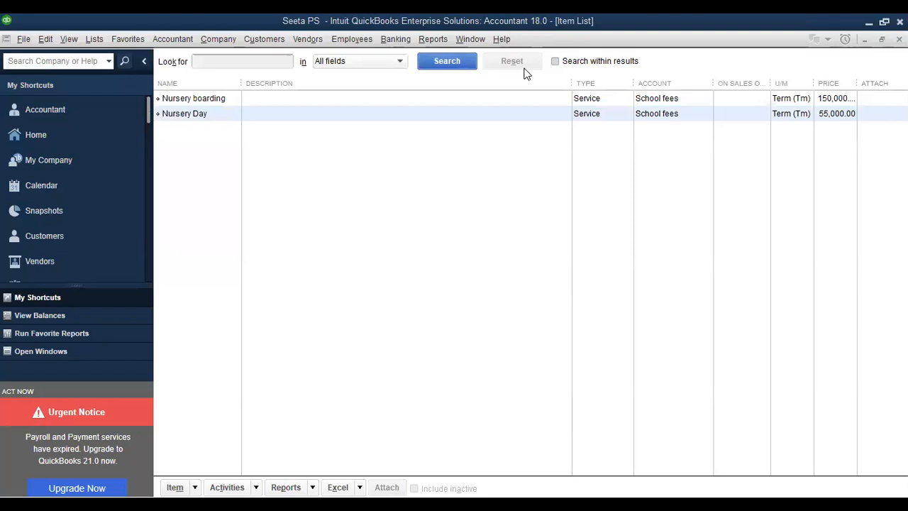
right_click(323, 163)
click(350, 203)
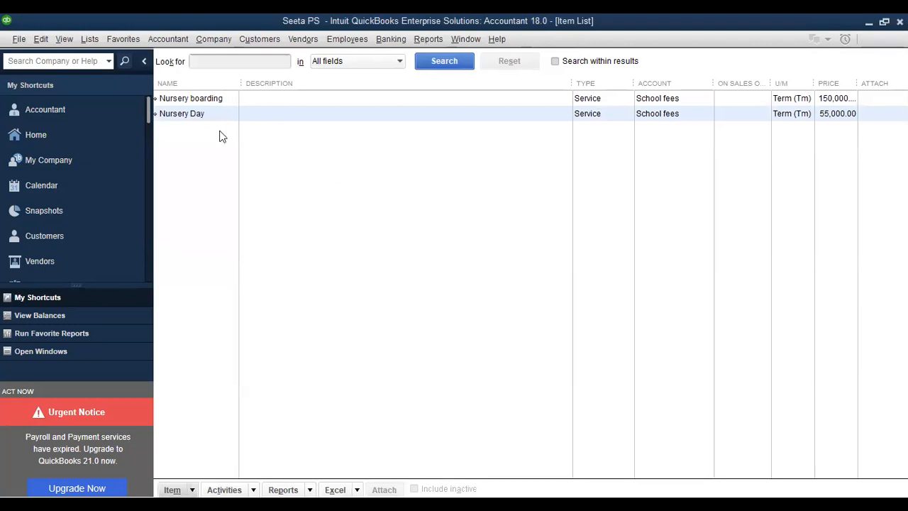
key(Escape)
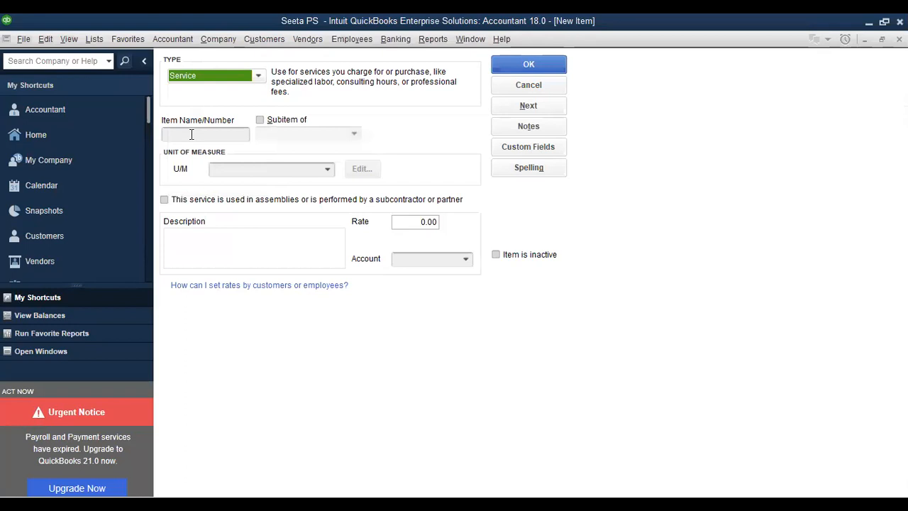
click(191, 135)
text(P1)
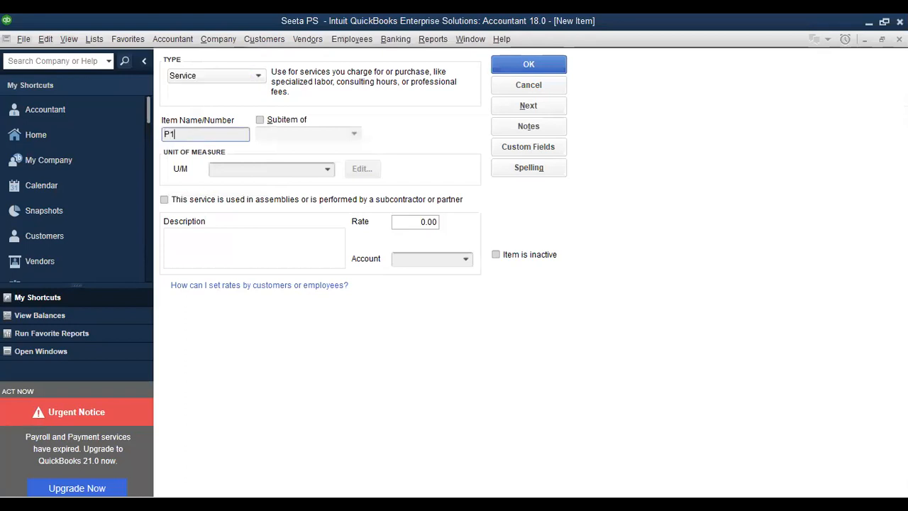
text(-p3)
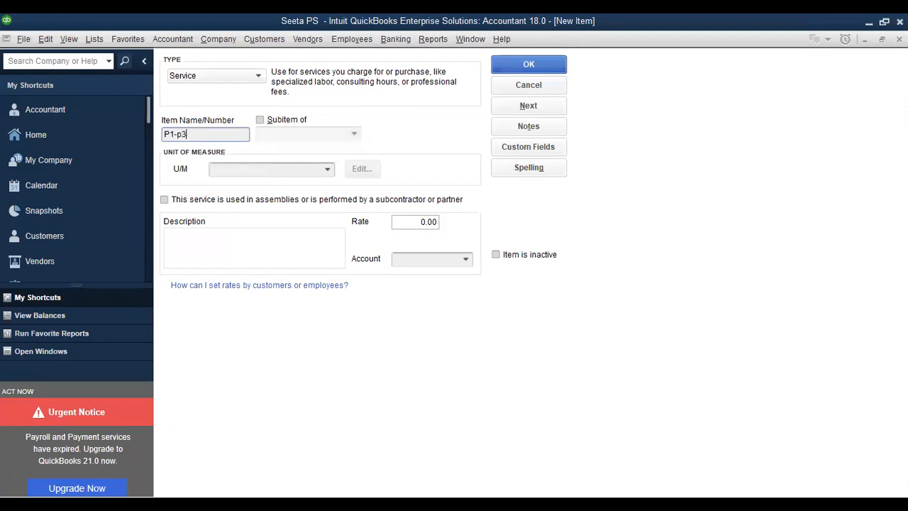
text( Day)
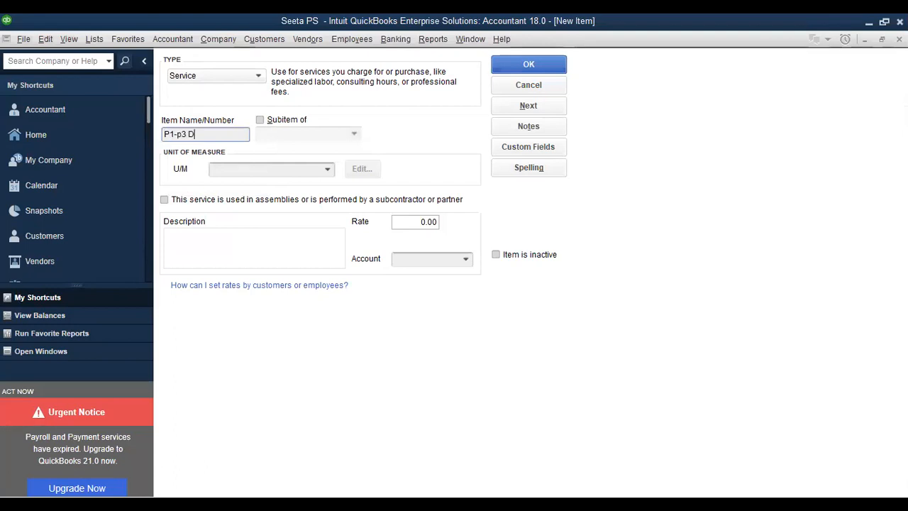
click(186, 134)
key(BackSpace)
key(BackSpace)
key(BackSpace)
text(P3)
Set the P1-P3 Day item's unit of measure to Term (Tm)
click(282, 170)
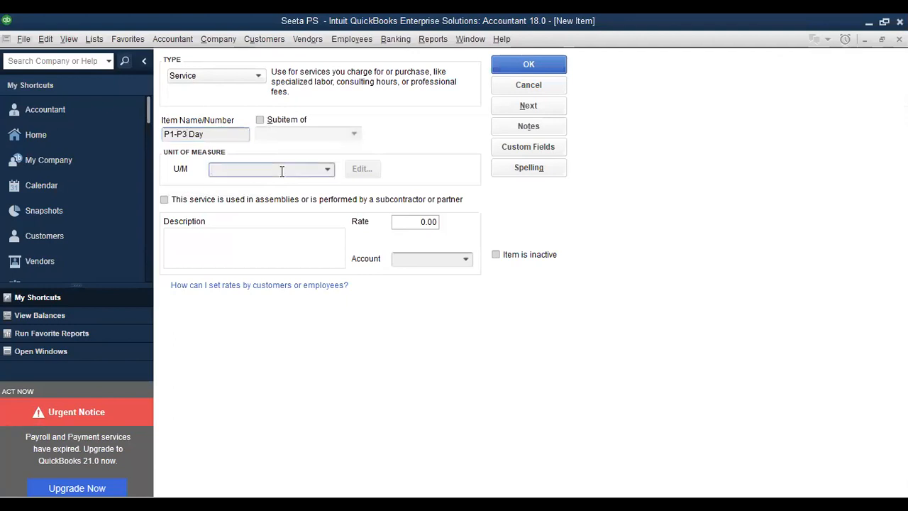
text(Term (Tm)
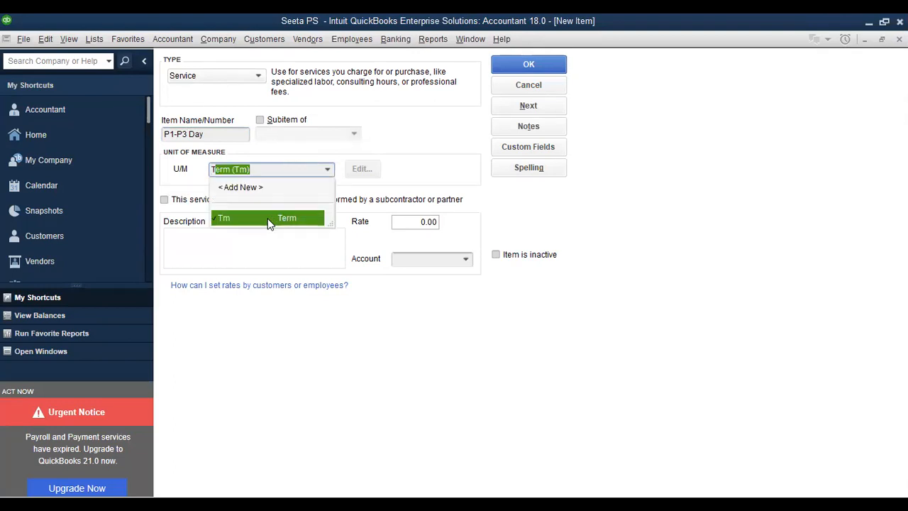
click(268, 220)
Assign the School fees account to the P1-P3 Day item, save it and continue to a new item
click(417, 257)
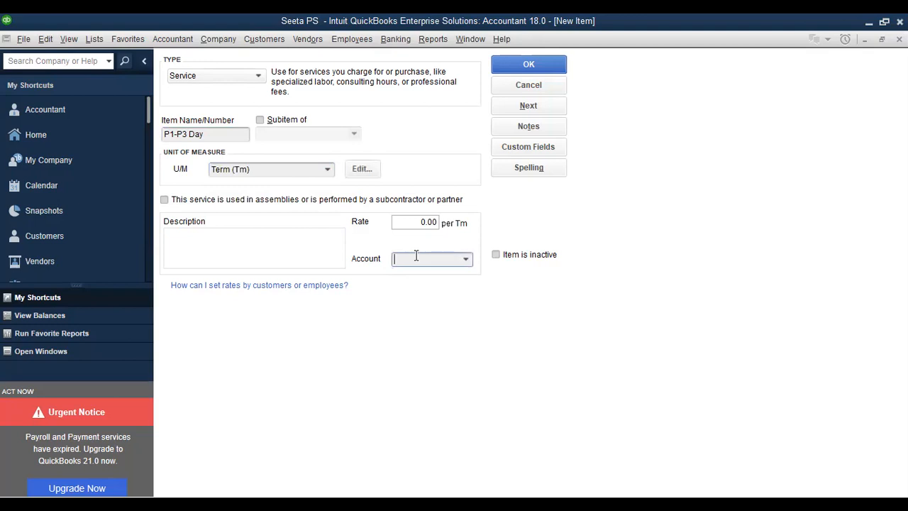
text(School fees)
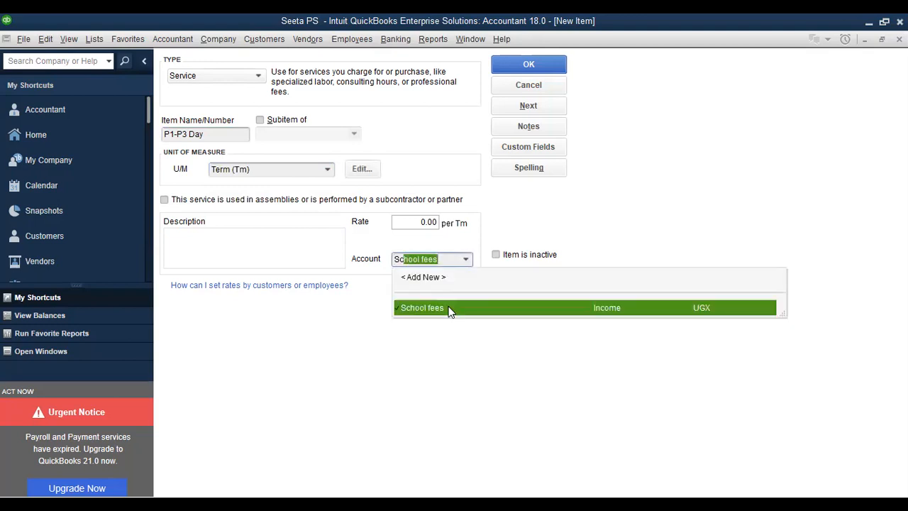
click(448, 309)
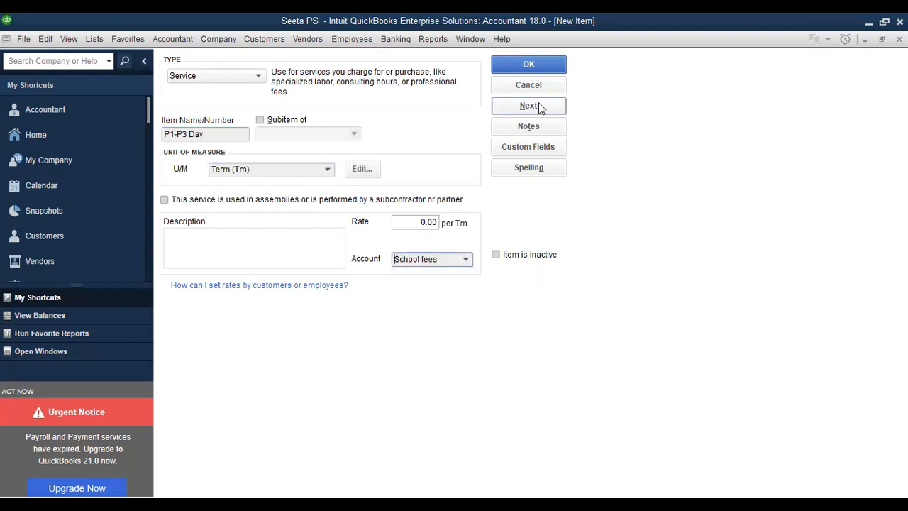
click(539, 106)
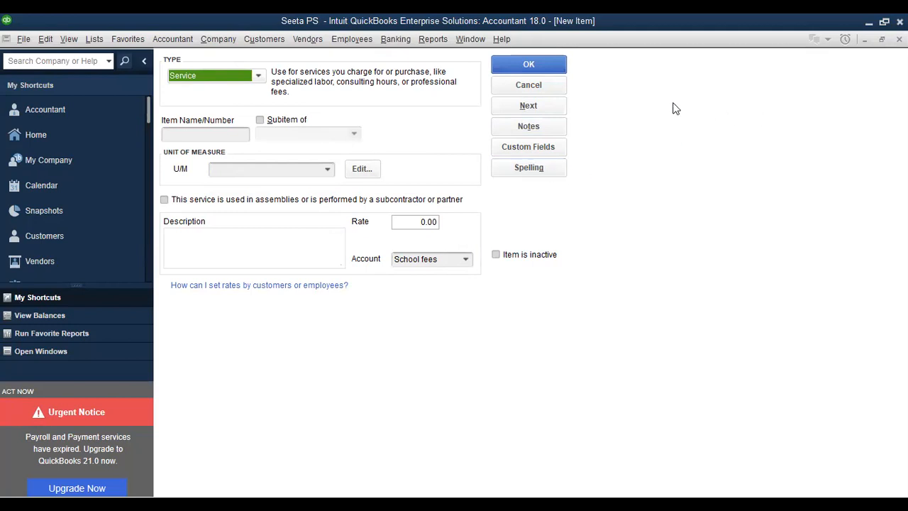
Name the new Service item P1-P3 Boarding
click(204, 133)
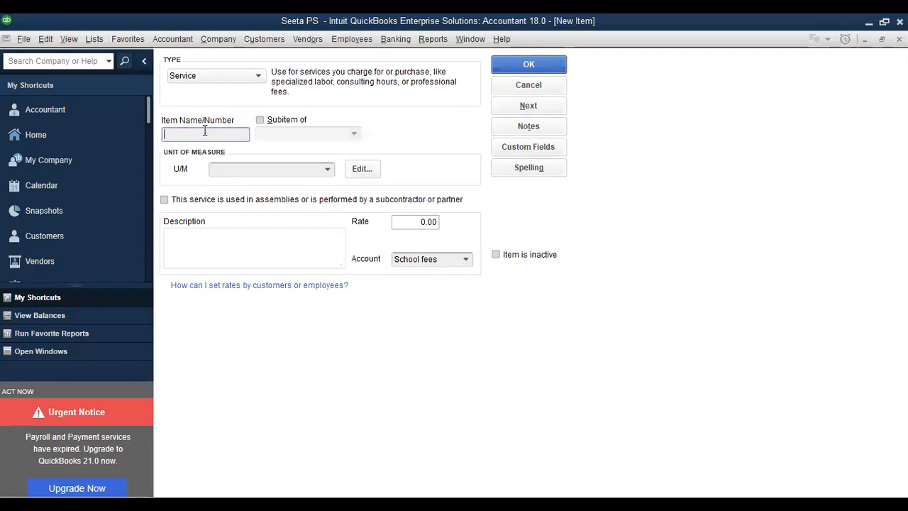
text(P1-P33)
key(BackSpace)
text(Boarding)
Set the P1-P3 Boarding item's unit of measure to Term (Tm) and its rate to 150,000, then save it and continue to a new item
click(220, 168)
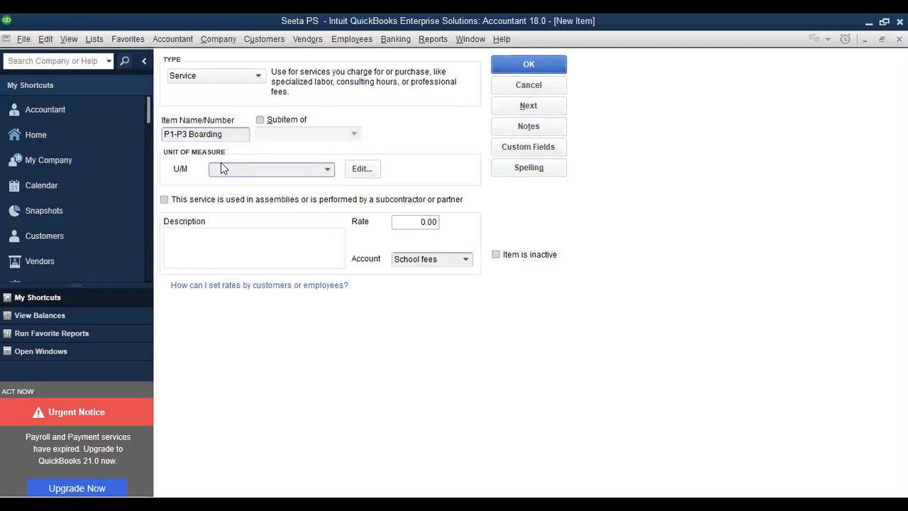
text(Term (Tm)
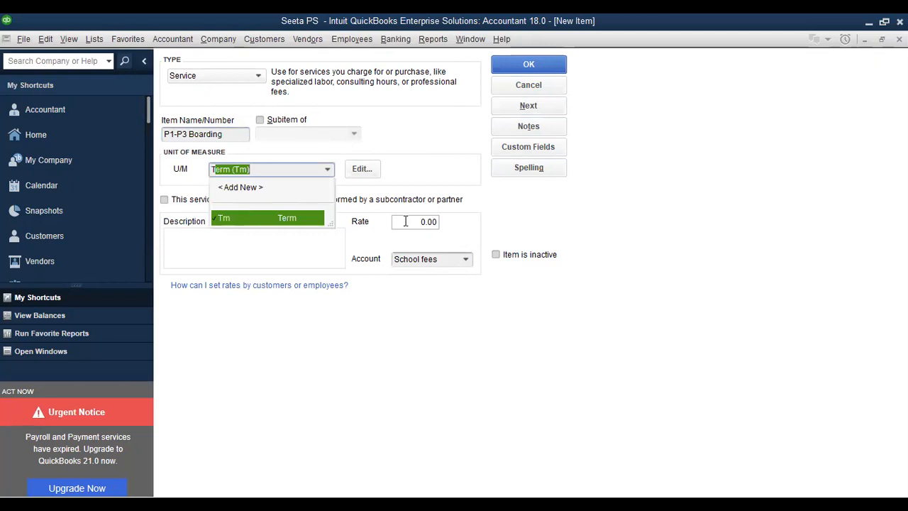
click(406, 221)
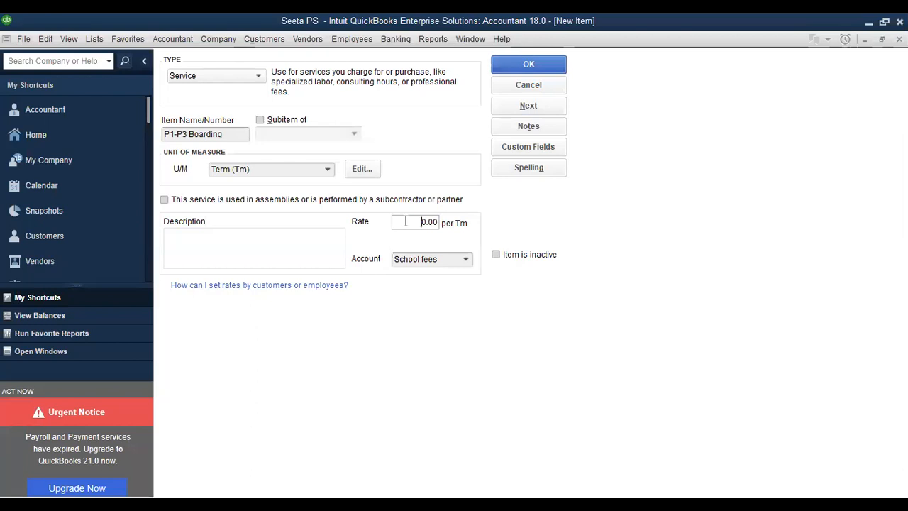
text(15000)
click(405, 259)
click(521, 105)
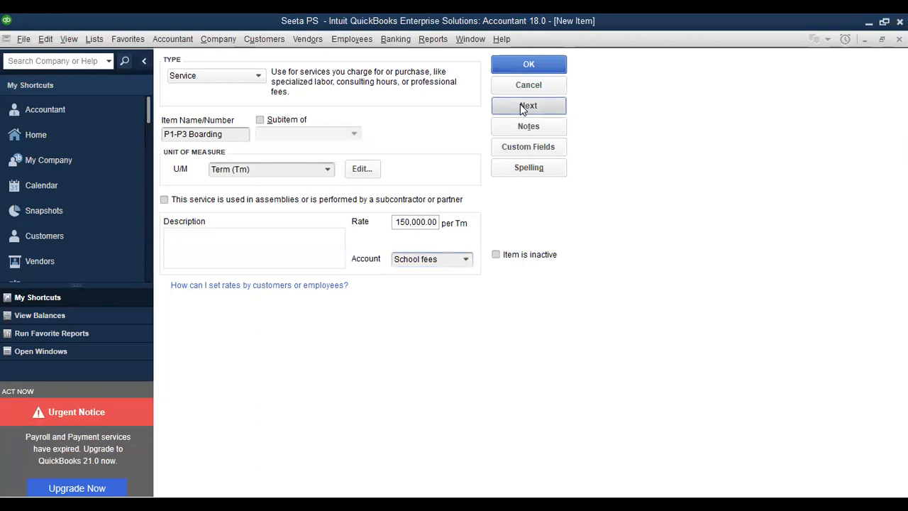
Name the new Service item P4-P5 Day
click(190, 134)
text(p4)
key(BackSpace)
key(BackSpace)
text(P4)
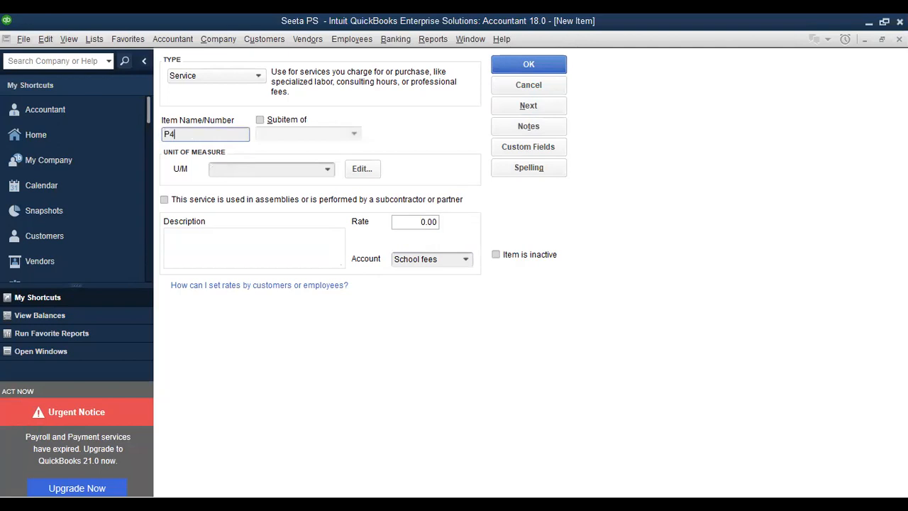
text(-P5 DA)
key(BackSpace)
text(ay)
Set the P4-P5 Day item's unit of measure to Term (Tm) and its rate to 65,000
click(265, 170)
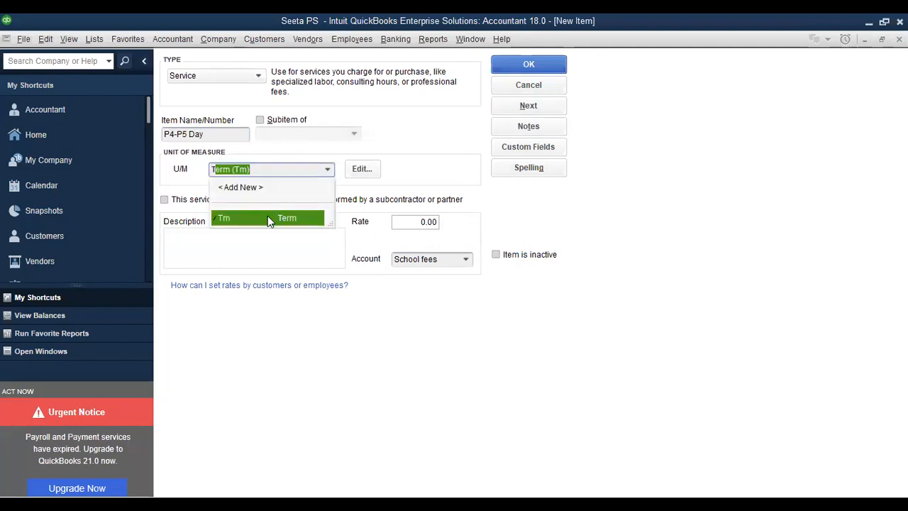
click(402, 223)
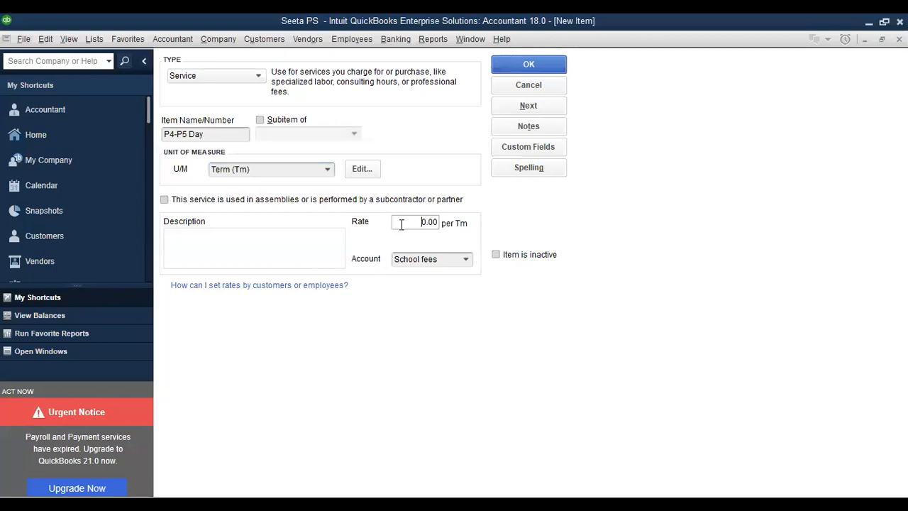
text(65)
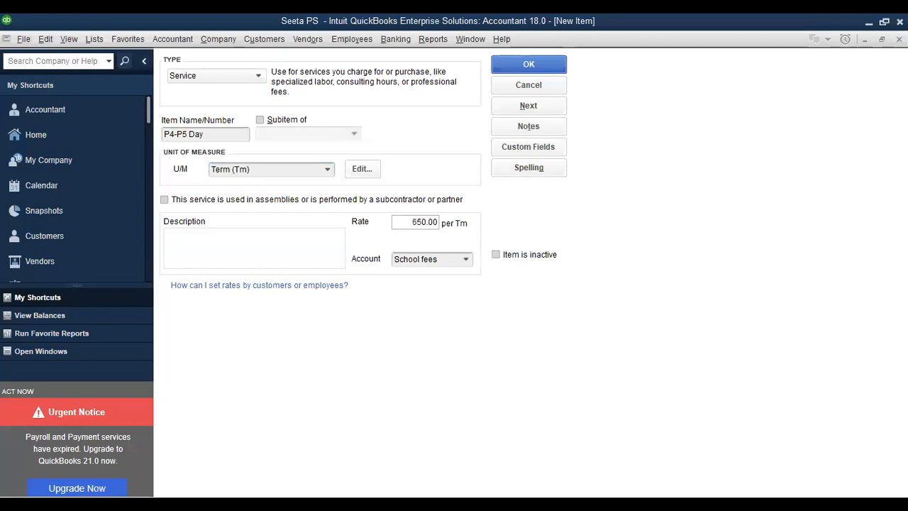
text(00)
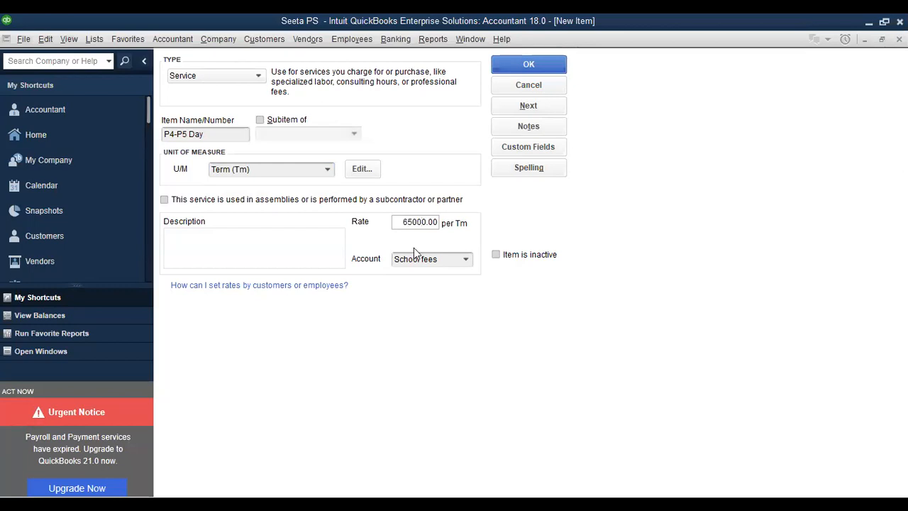
click(436, 257)
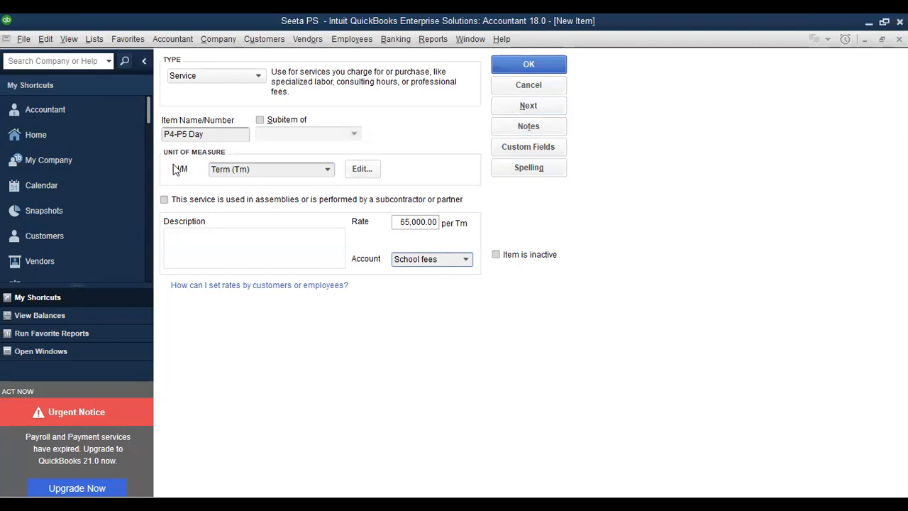
Copy the P4-P5 Day item's name, then save the item and continue to a new one
drag(210, 137, 139, 138)
key(ctrl+c)
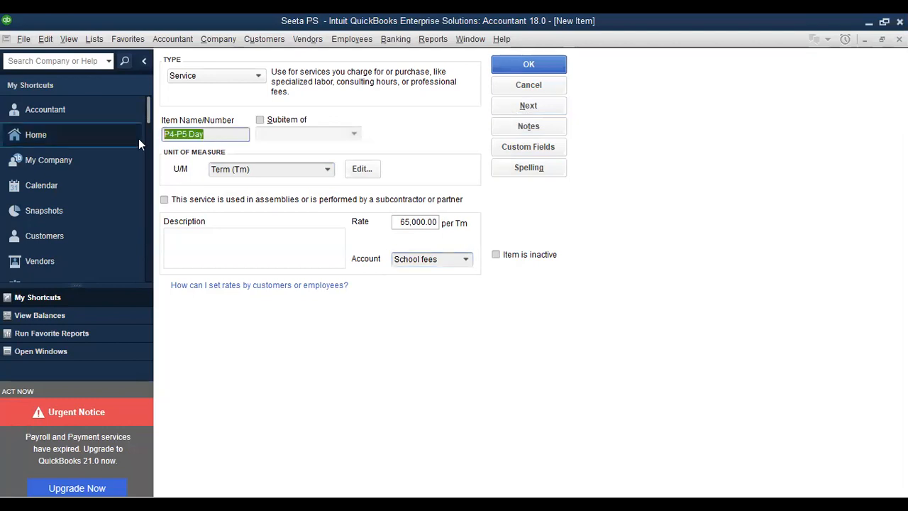
click(544, 105)
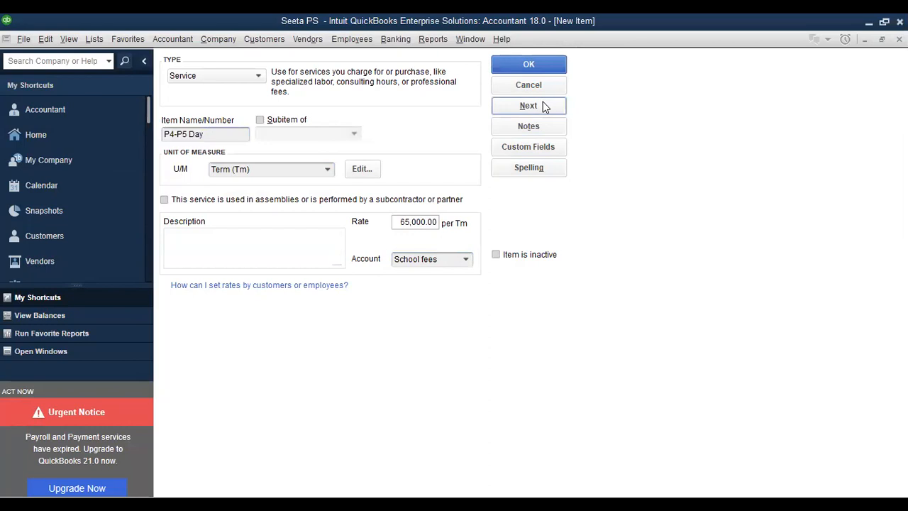
Paste the copied name into the new item and change it to P4-P5 Boarding
click(165, 134)
key(ctrl+v)
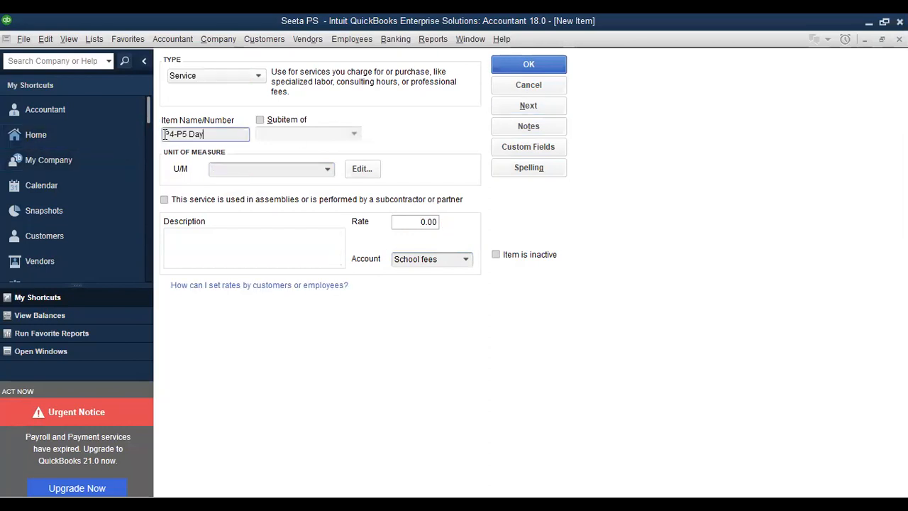
key(BackSpace)
key(BackSpace)
key(BackSpace)
text(Boarding)
Set the P4-P5 Boarding item's unit of measure to Term (Tm) and its rate to 150,000, then save it and continue to a new item
click(257, 170)
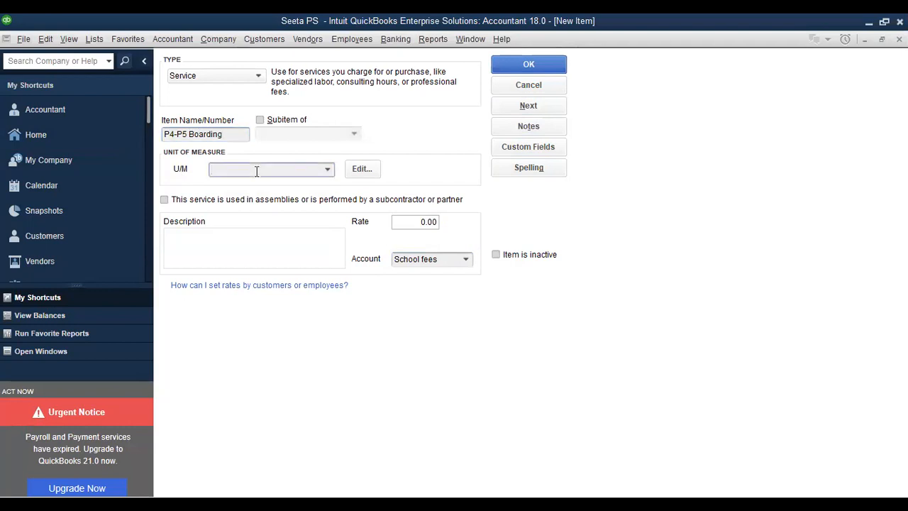
text(Term (Tm)
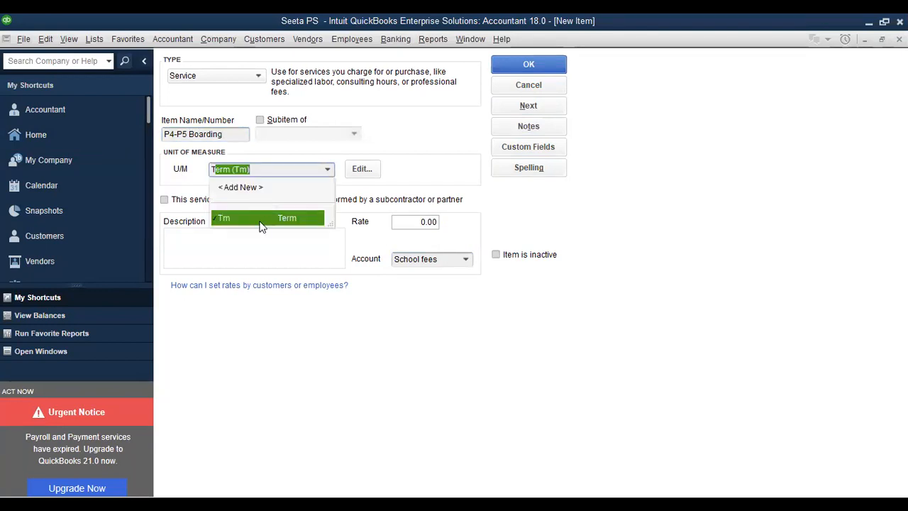
click(407, 221)
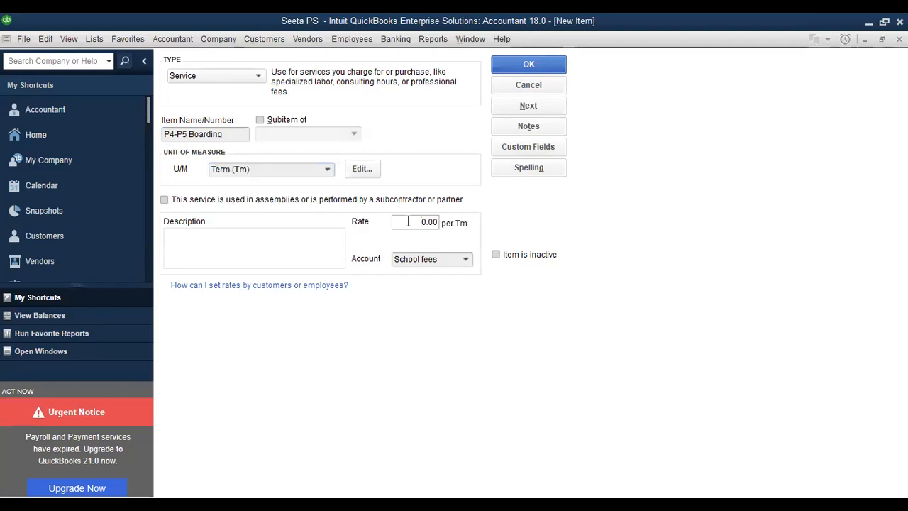
text(1500)
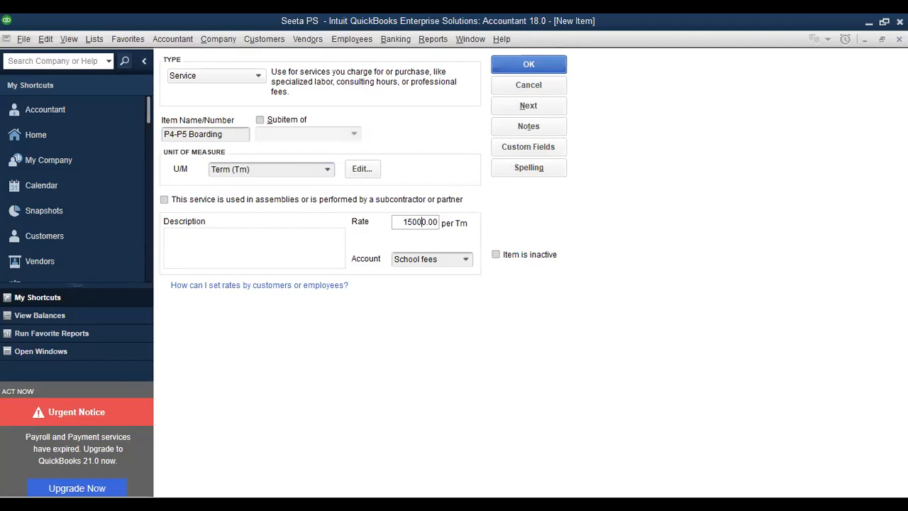
click(415, 258)
click(419, 221)
text(0)
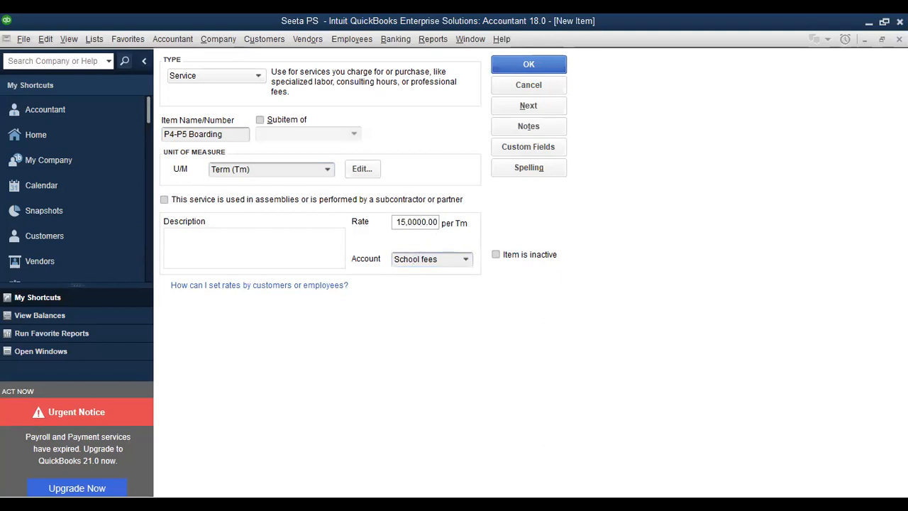
click(416, 259)
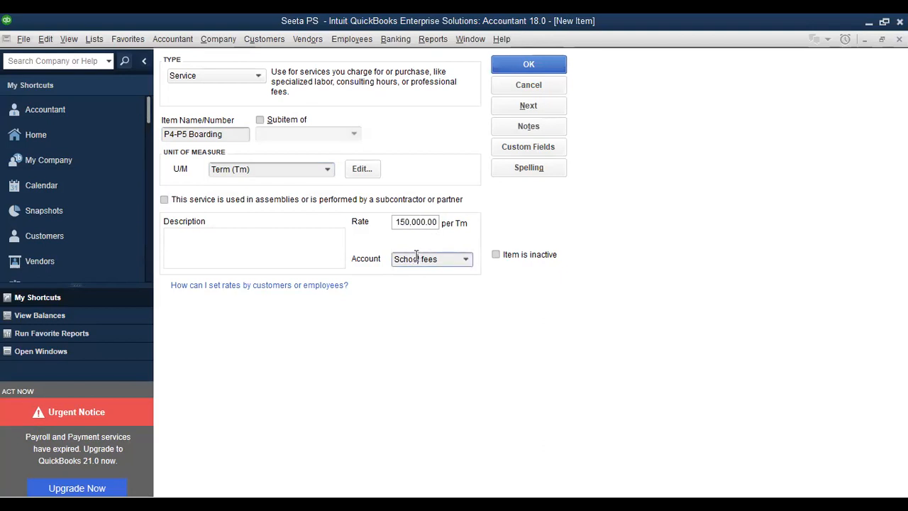
click(534, 107)
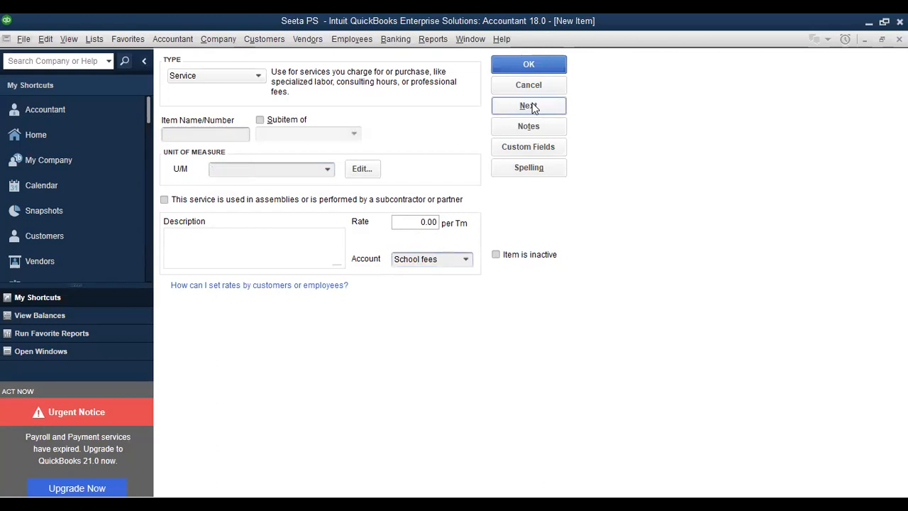
Name the new service item P6 Day and copy its name
click(224, 136)
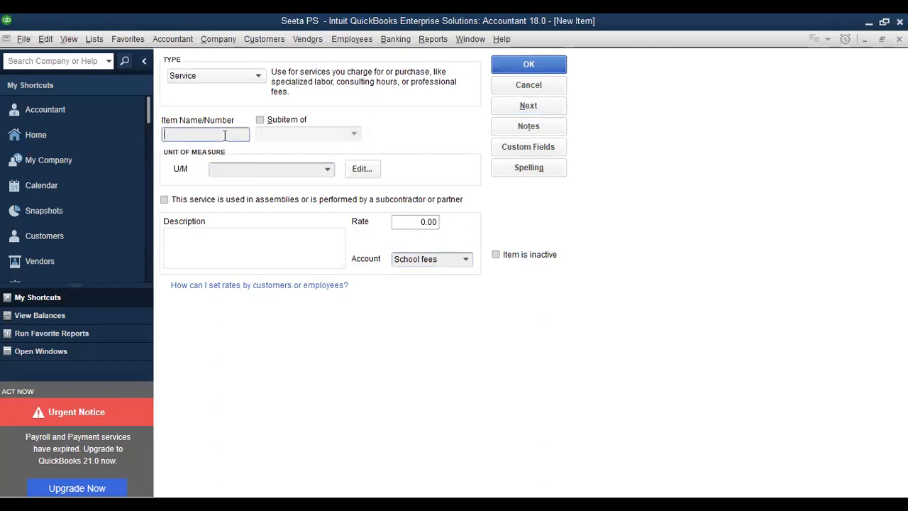
text(P6 Day)
drag(210, 132, 157, 137)
Set the P6 Day item's unit of measure to Term (Tm) and its rate to 70,000, then save it and continue to a new item
click(227, 168)
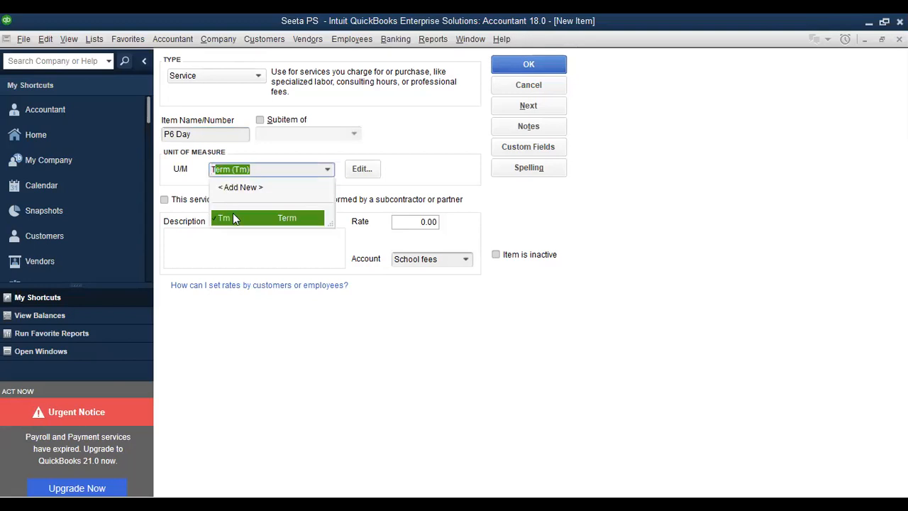
click(395, 222)
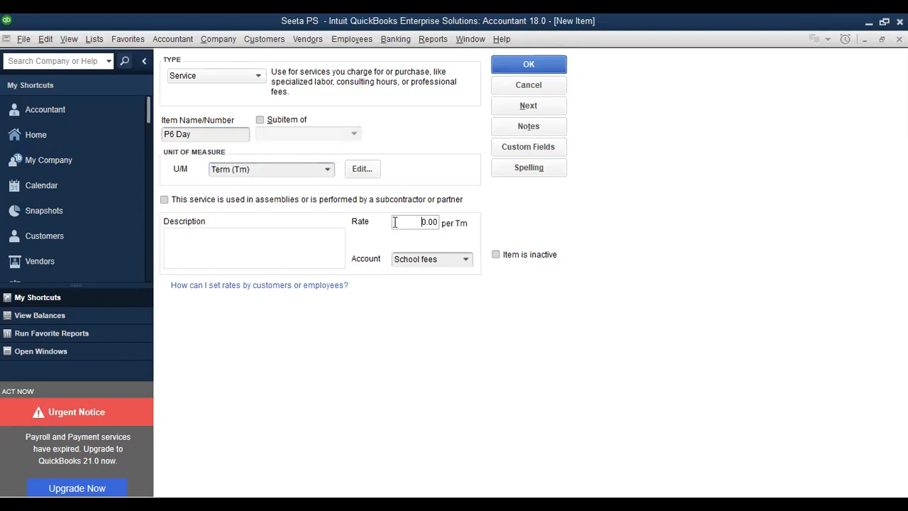
text(7000)
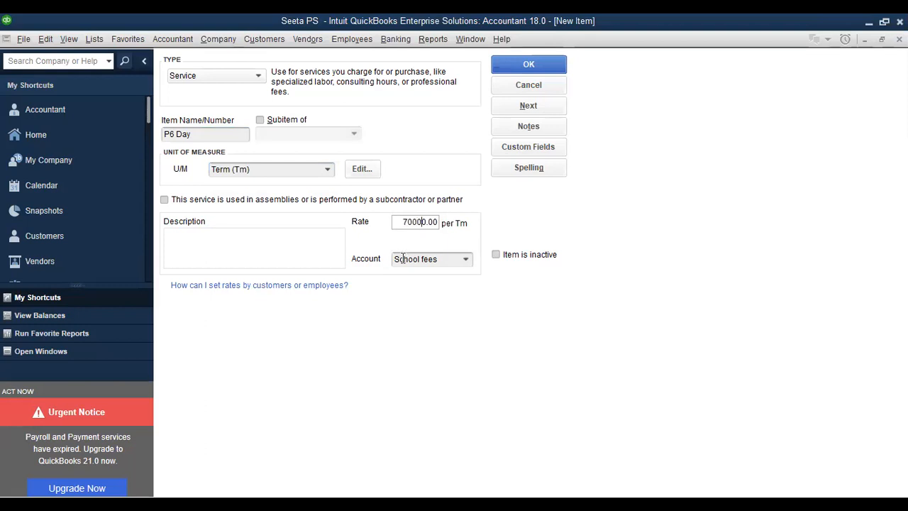
click(532, 107)
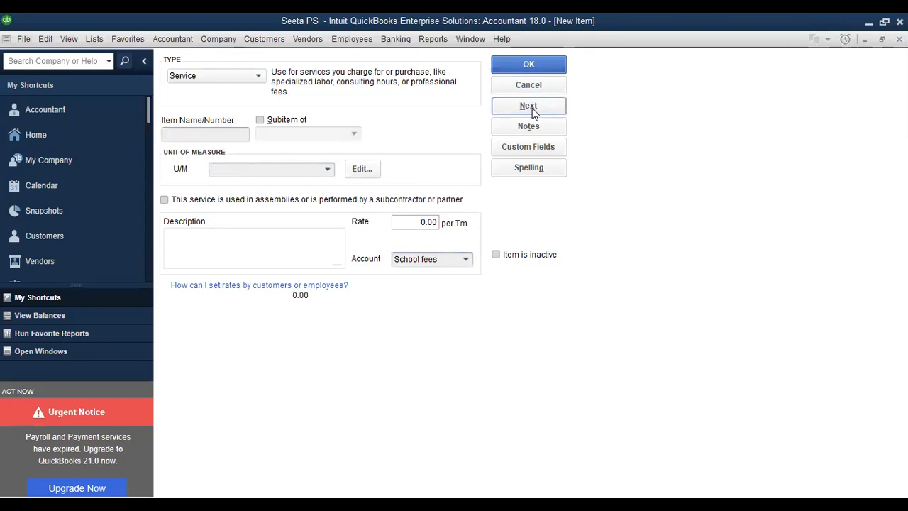
Paste the copied name into the new item and change it to P6 Boarding
click(190, 134)
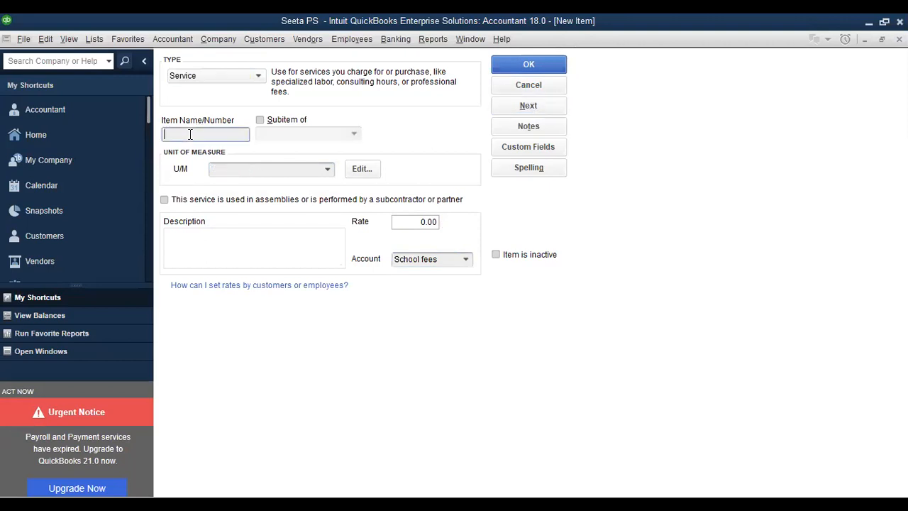
text(P6 Day)
key(BackSpace)
key(BackSpace)
key(BackSpace)
text(Boa)
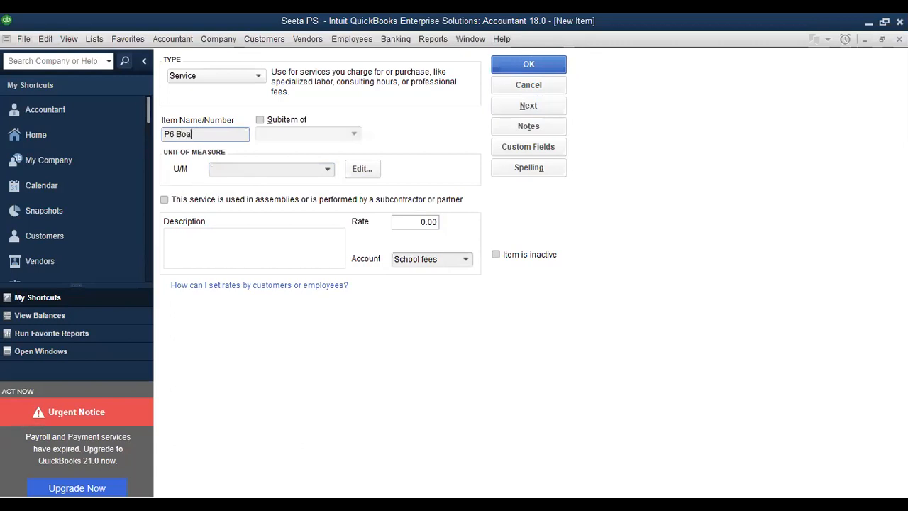
text(rding)
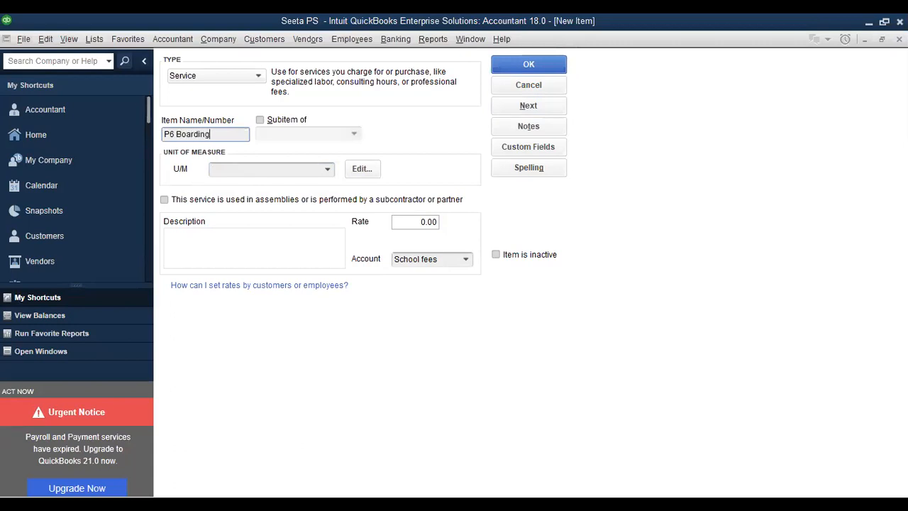
Set the P6 Boarding item's unit of measure to Term (Tm) and its rate to 200,000, then save it and continue to a new item
click(237, 167)
text(Term (Tm)
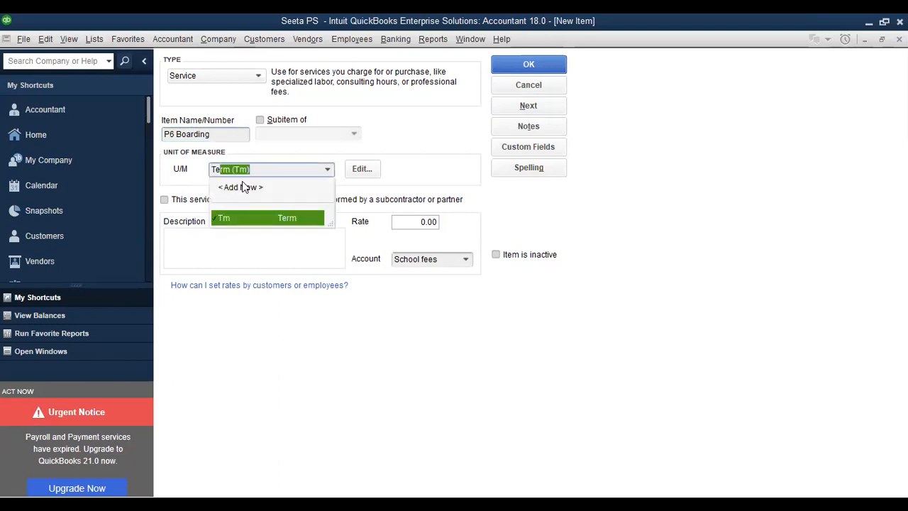
click(402, 225)
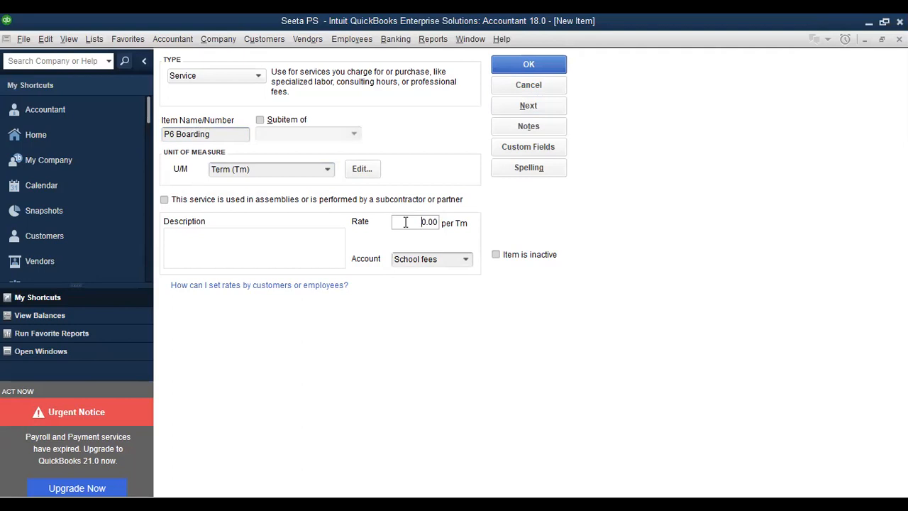
text(20000)
click(411, 257)
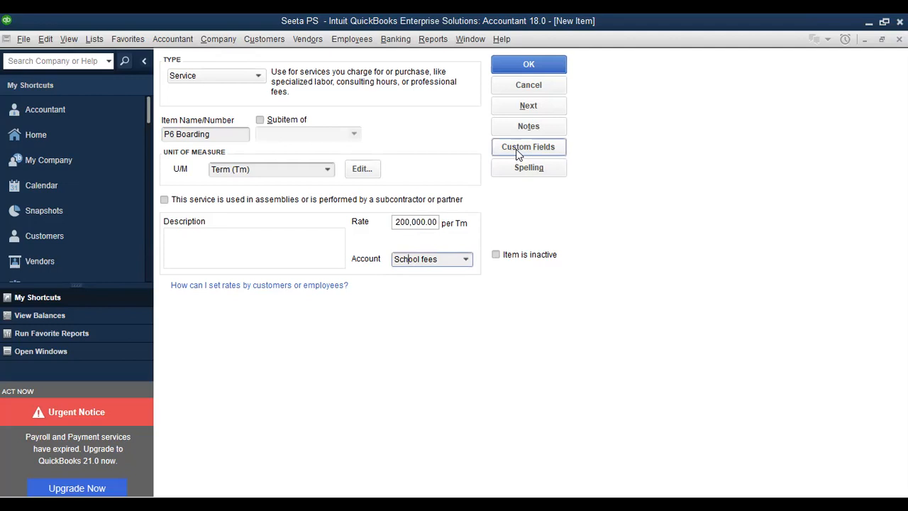
click(532, 106)
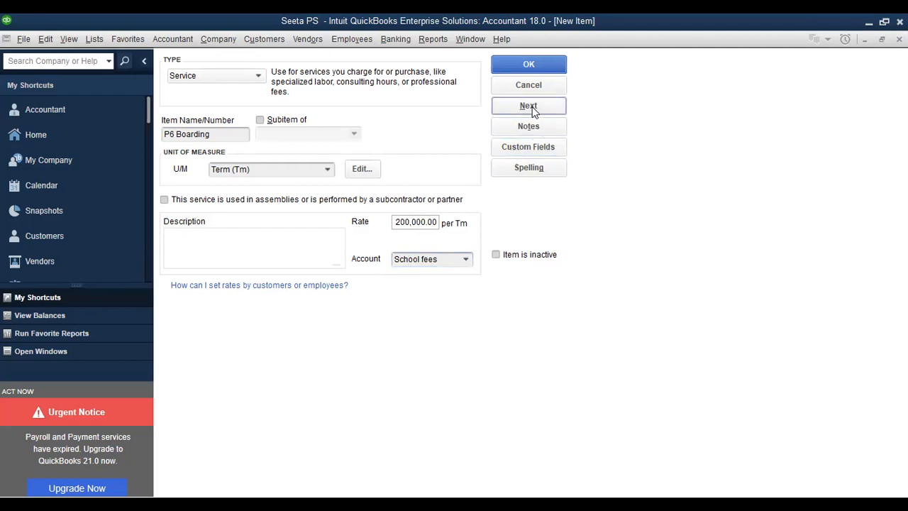
Name the new service item P7 Day
click(199, 134)
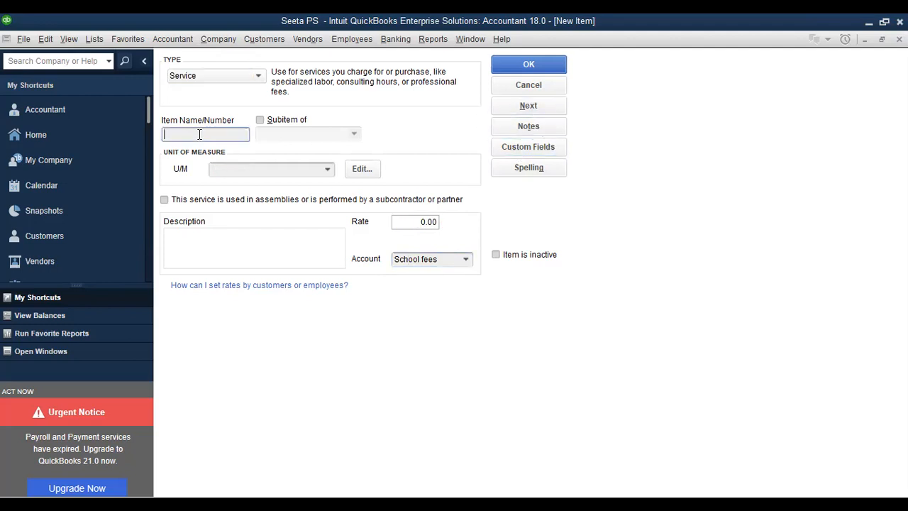
text(P7 Dau)
key(BackSpace)
text(y)
Set the P7 Day item's unit of measure to Term (Tm) and its rate to 100,000, then save it and continue to a new item
click(224, 173)
text(Term (Tm)
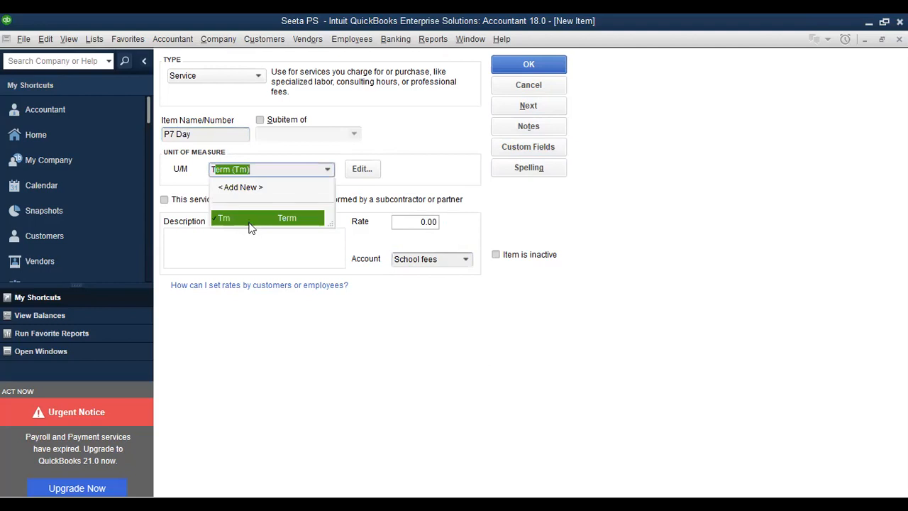
click(419, 222)
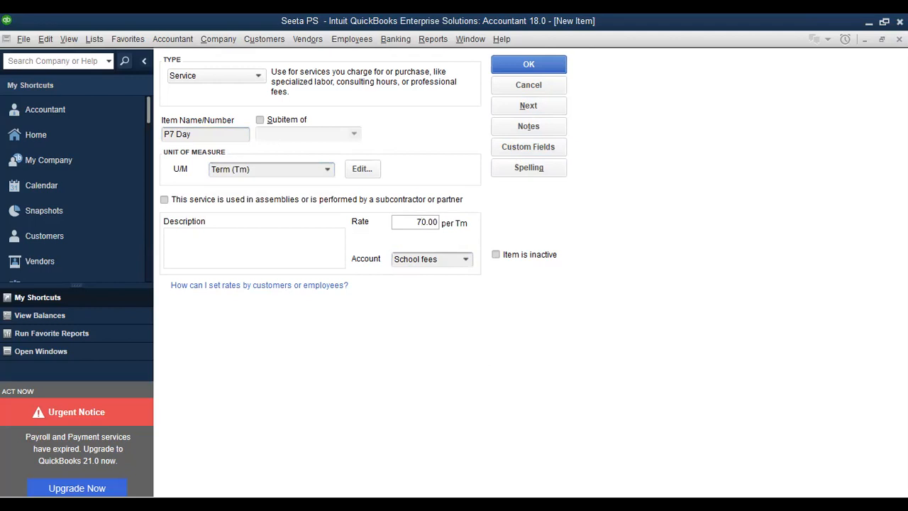
text(10000)
click(424, 259)
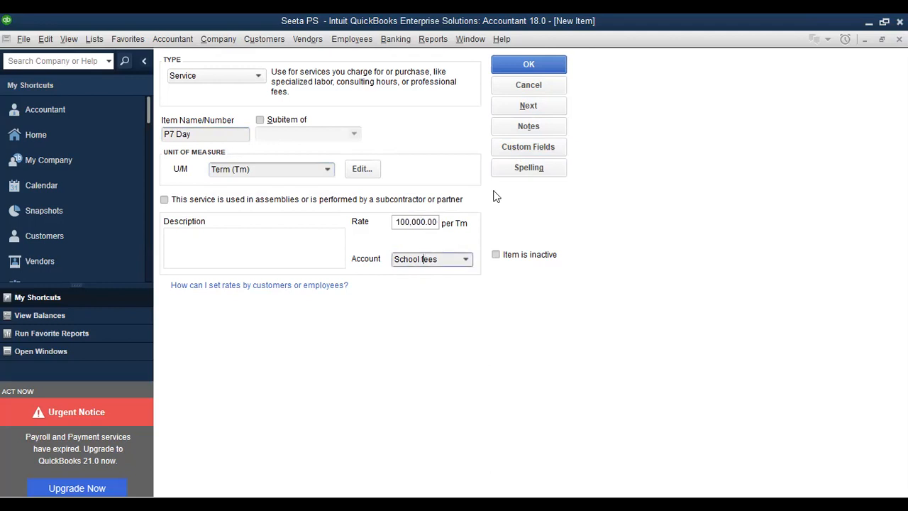
click(524, 106)
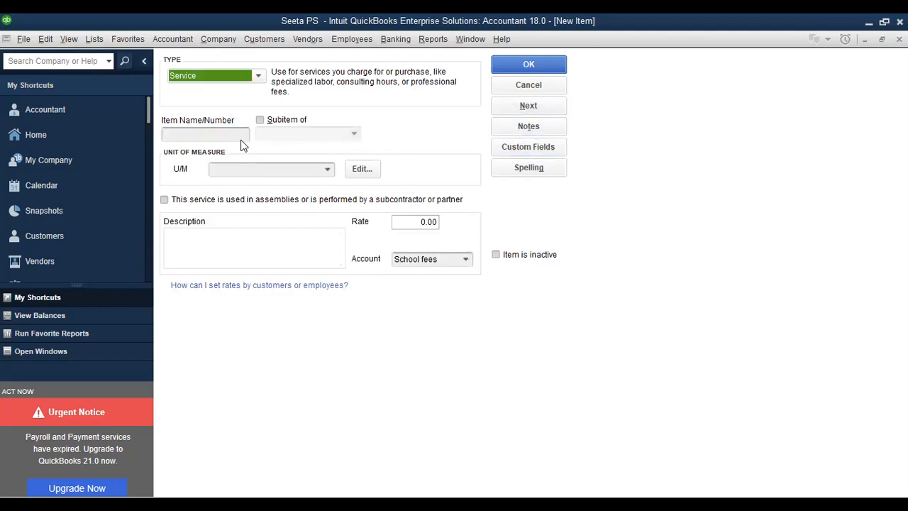
Paste the copied name into the new item and change it to P7 Boarding
click(220, 136)
text(P6 Day)
key(BackSpace)
key(BackSpace)
key(BackSpace)
key(BackSpace)
key(BackSpace)
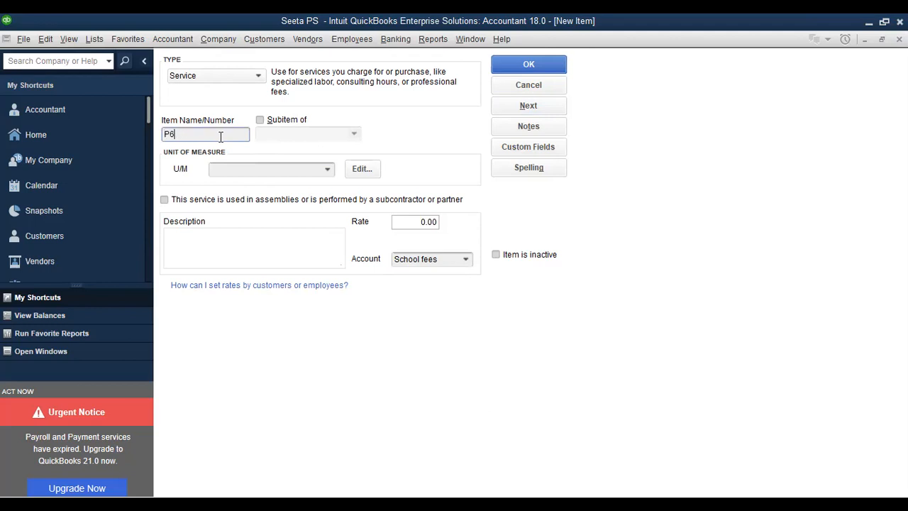
text(7 Boarding)
Set the P7 Boarding item's unit of measure to Term (Tm) and its rate to 250,000, then save it and return to the Item List
click(260, 168)
text(Term (Tm)
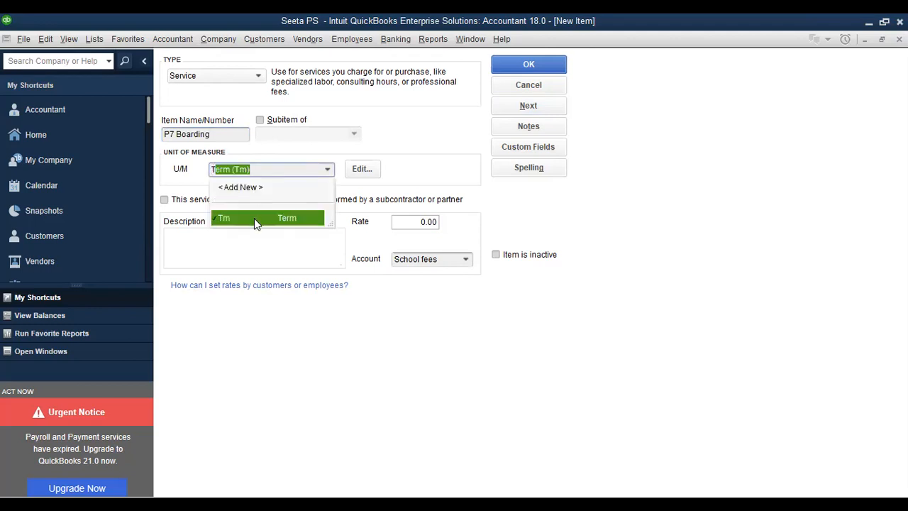
click(411, 223)
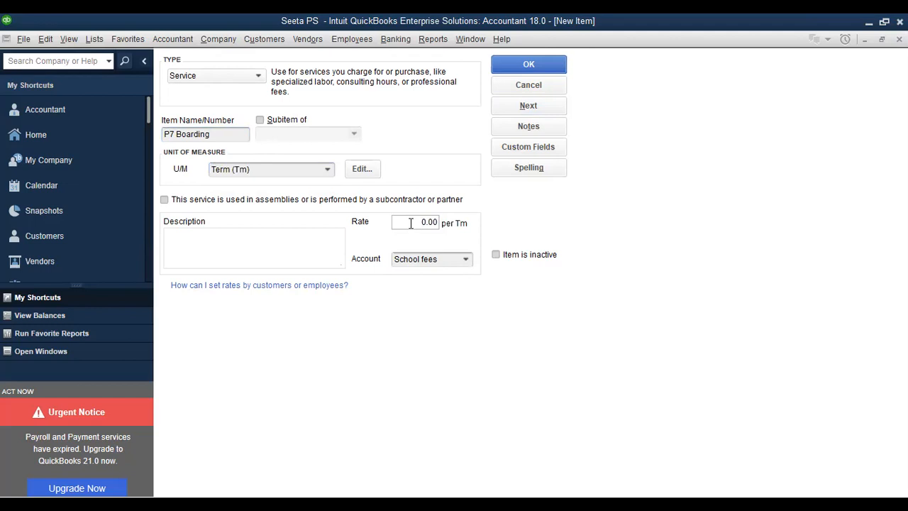
text(2)
text(50,)
text(0)
text(00)
click(408, 257)
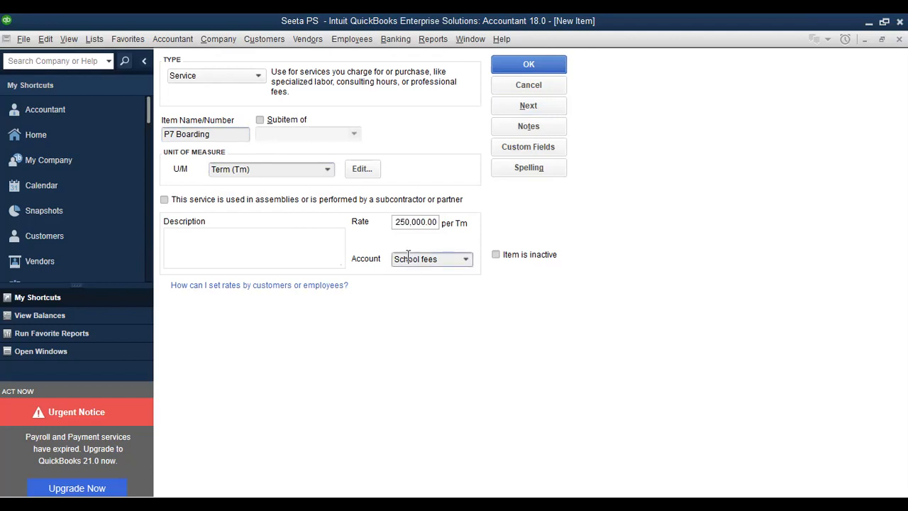
click(528, 62)
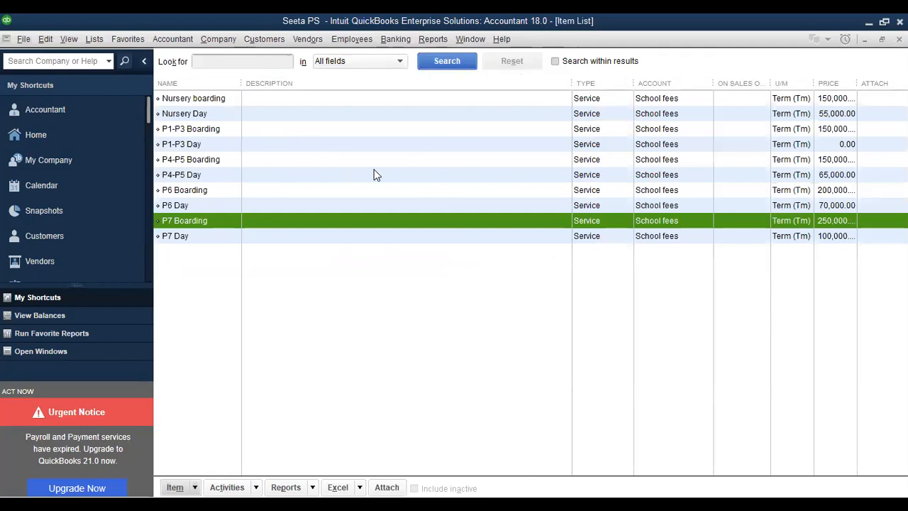
Edit the P1-P3 Day item to set its rate to 60,000, save it and close the Item List
click(529, 144)
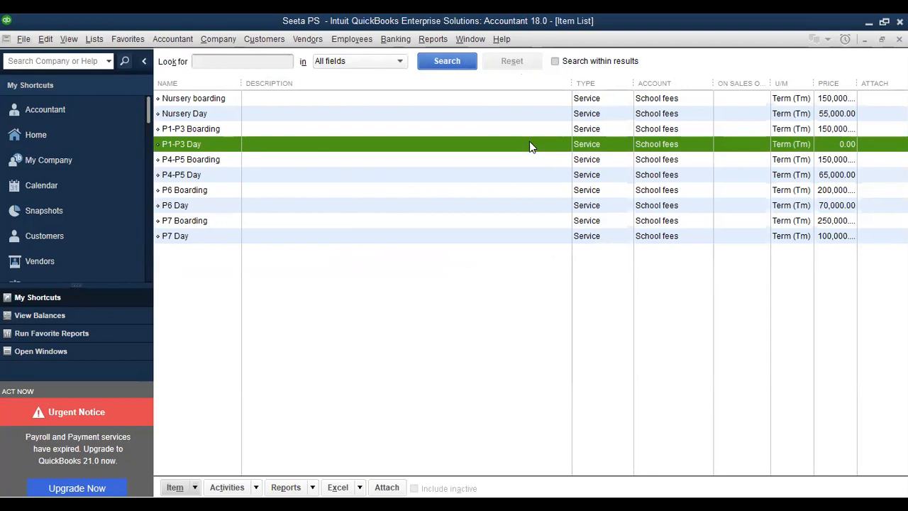
right_click(529, 145)
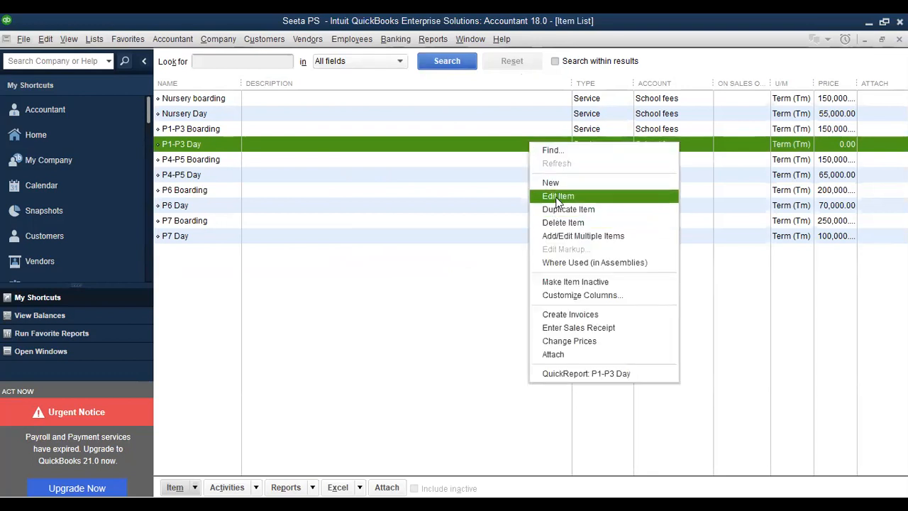
click(557, 197)
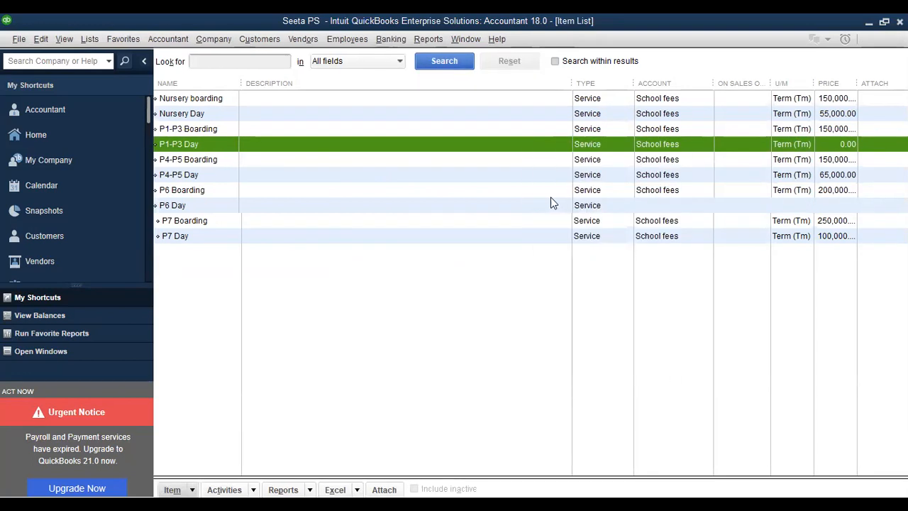
click(411, 222)
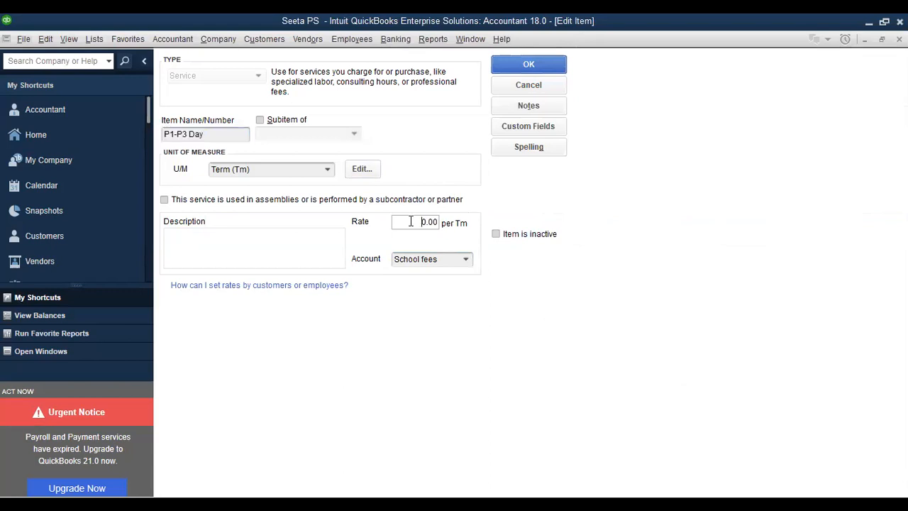
text(6000)
click(420, 258)
click(530, 62)
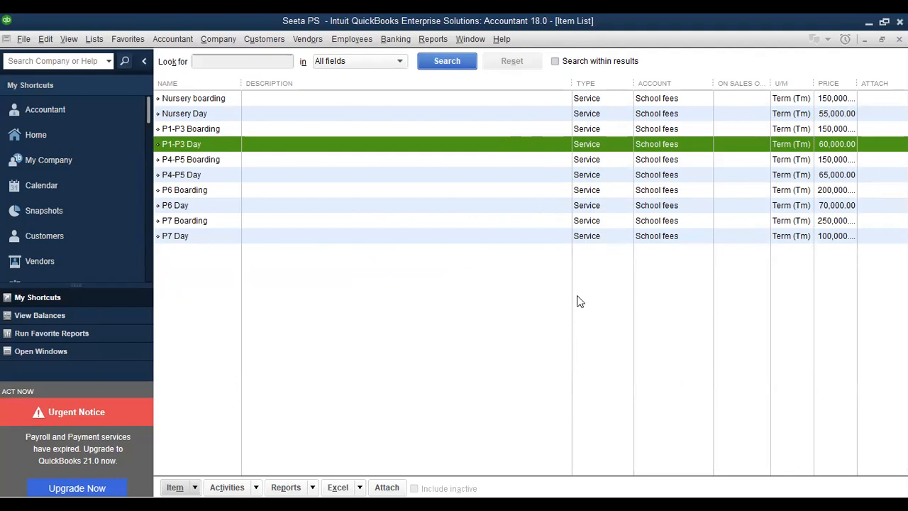
click(899, 40)
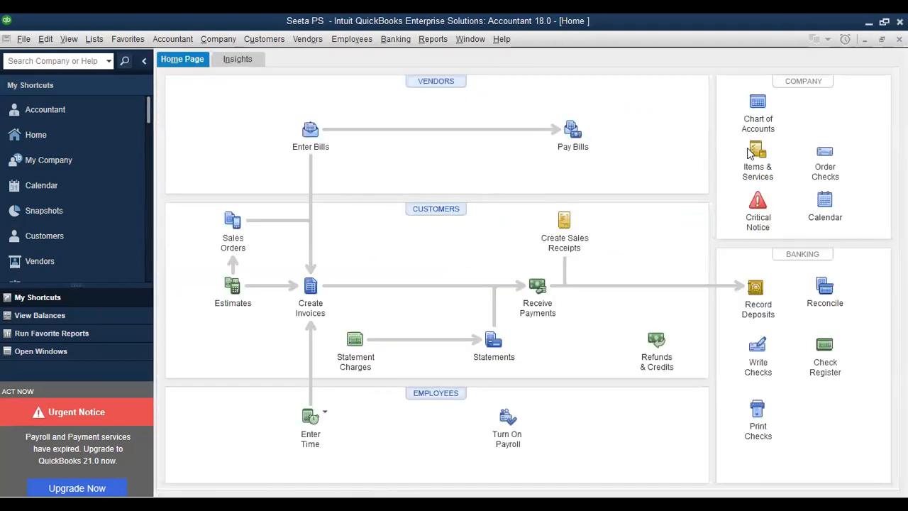
click(751, 152)
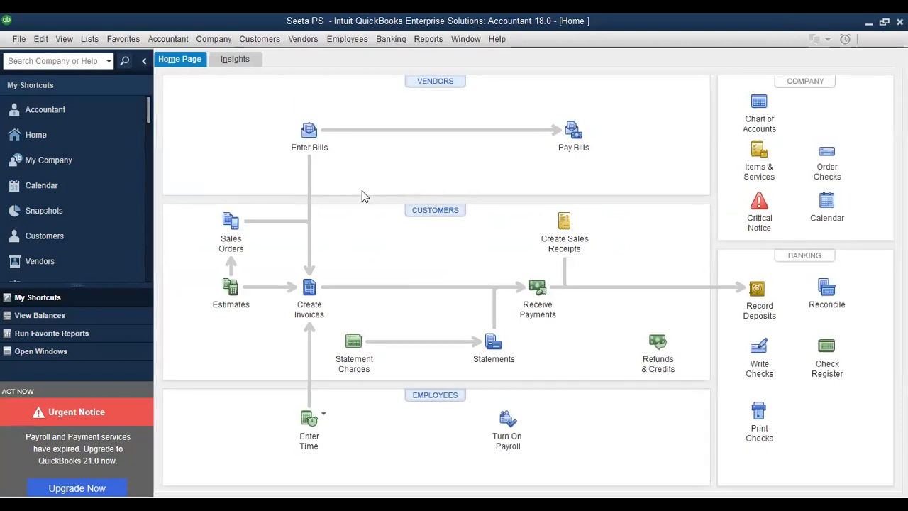
right_click(341, 186)
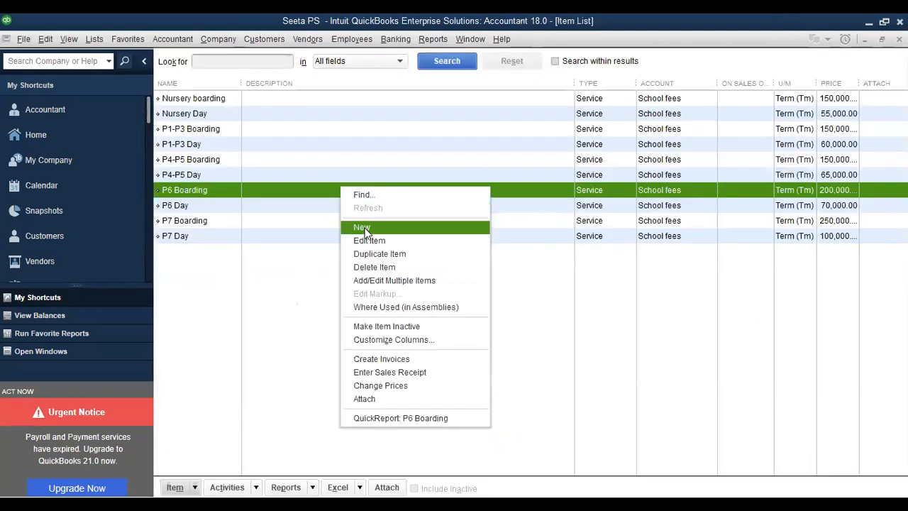
click(364, 227)
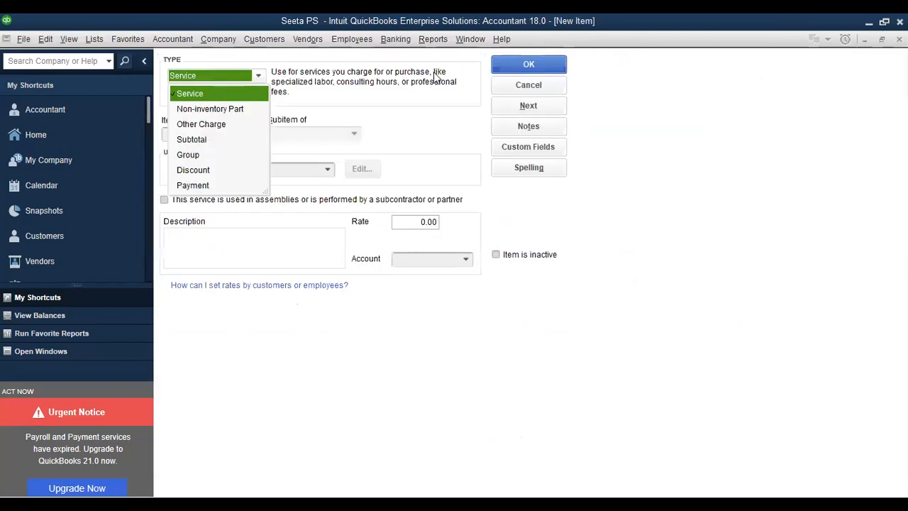
click(552, 85)
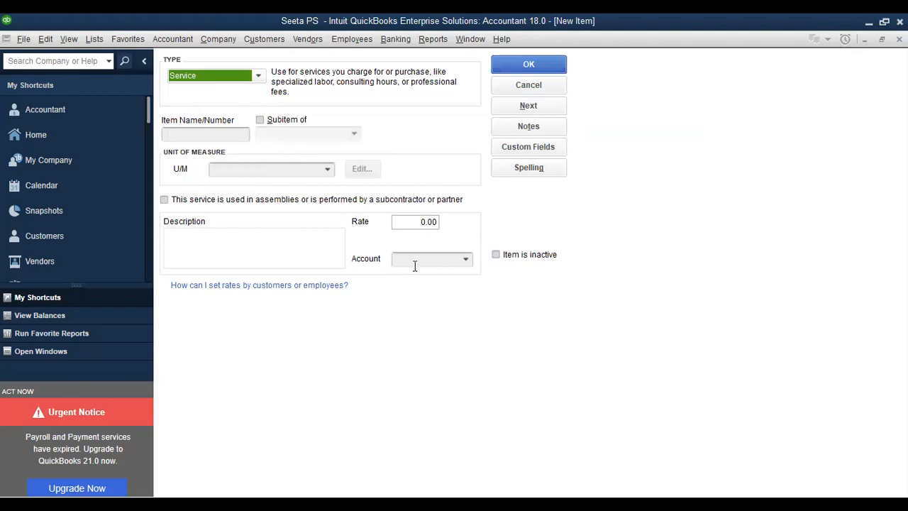
click(528, 85)
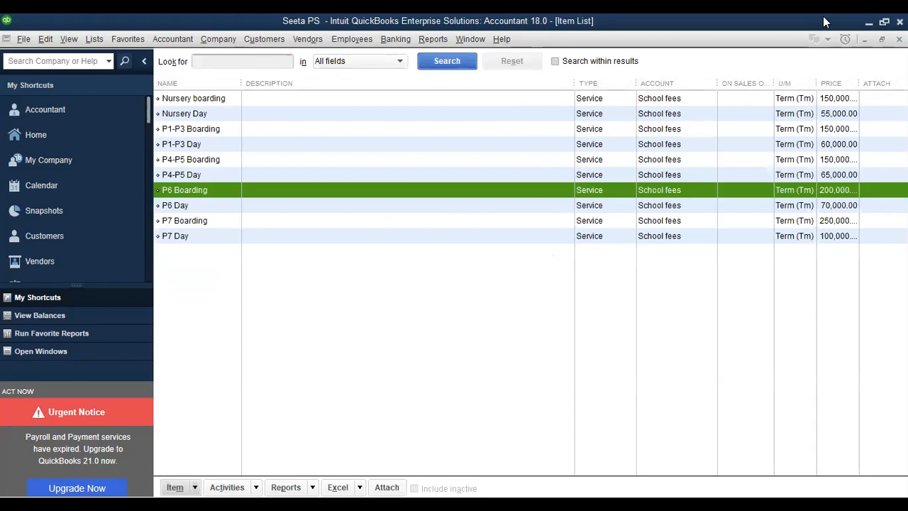
key(Escape)
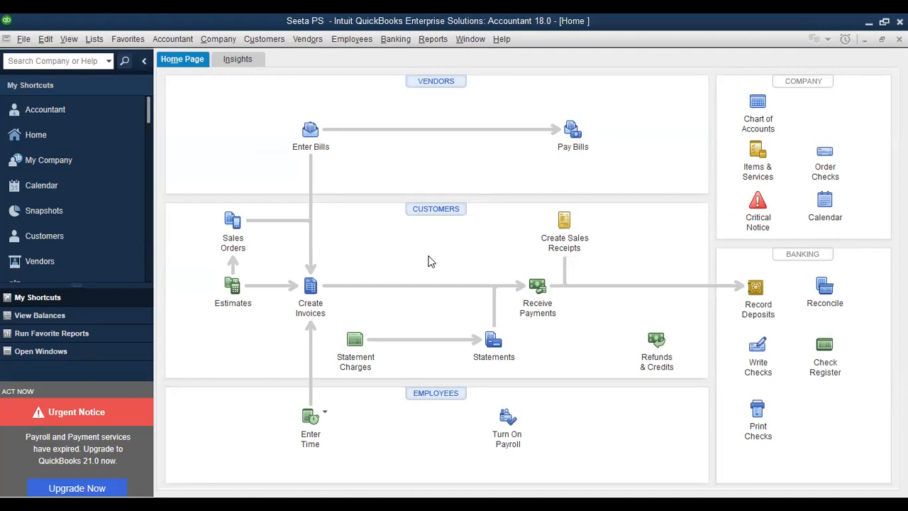
From the Chart of Accounts, start a new Fixed Asset account and name it Motor van
click(754, 105)
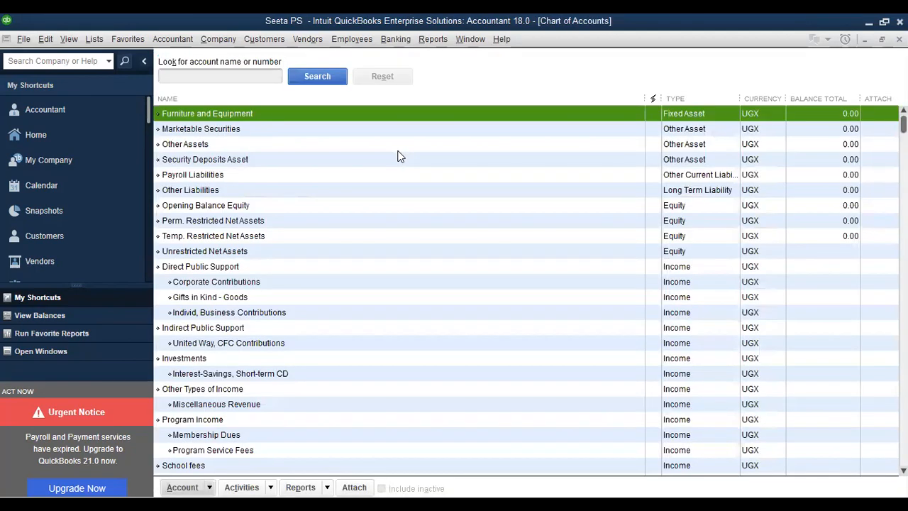
right_click(397, 144)
click(428, 192)
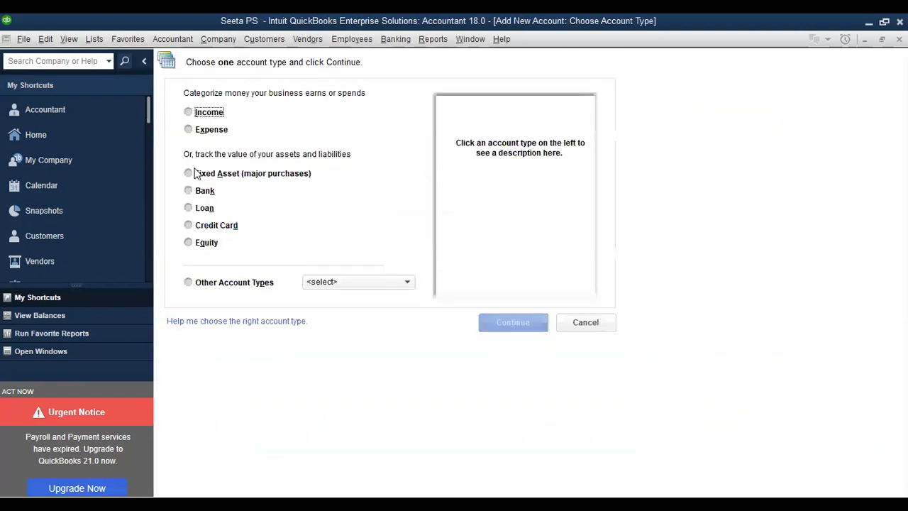
click(196, 174)
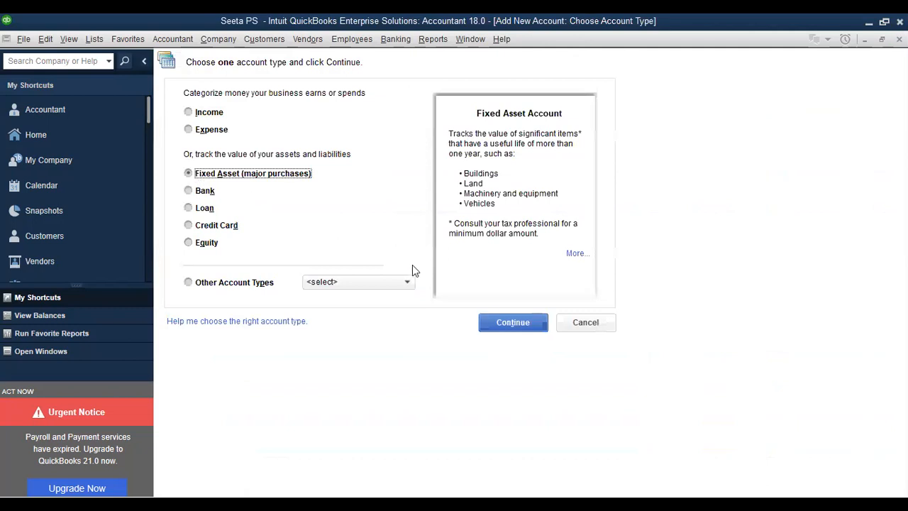
click(489, 324)
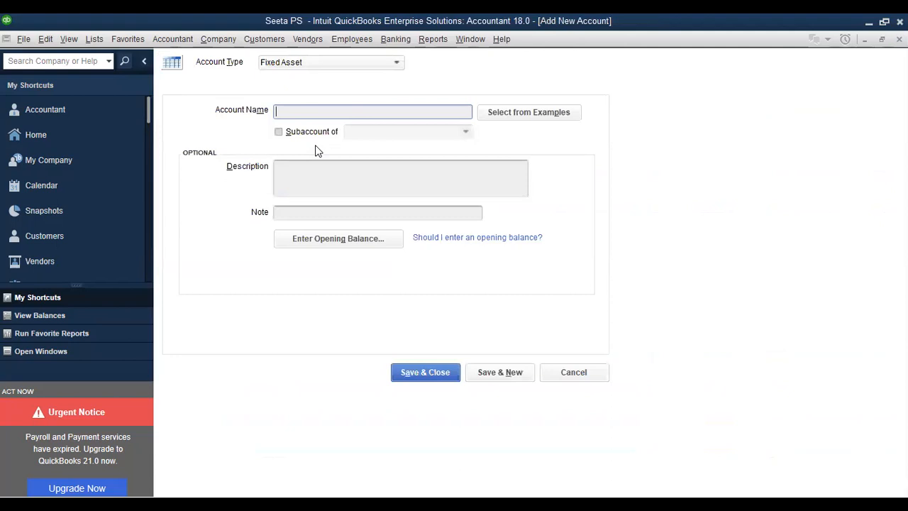
text(Motor van)
Enter an opening balance of 10,000,000 for the Motor van account
click(321, 239)
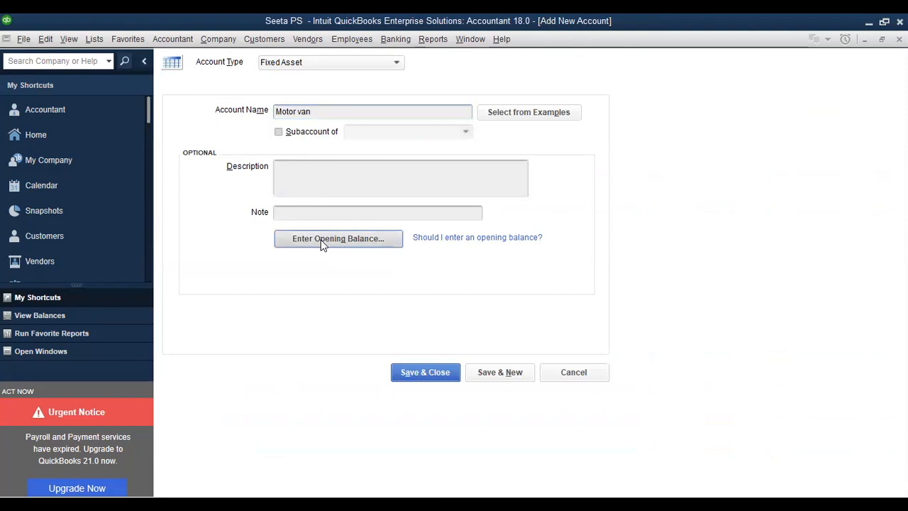
text(10000000)
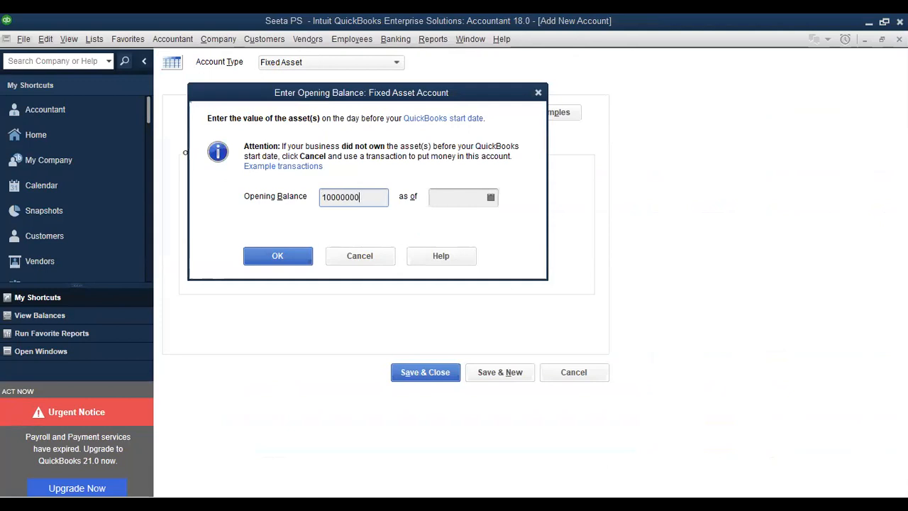
key(BackSpace)
key(BackSpace)
key(BackSpace)
key(BackSpace)
key(BackSpace)
key(BackSpace)
key(BackSpace)
text(00000)
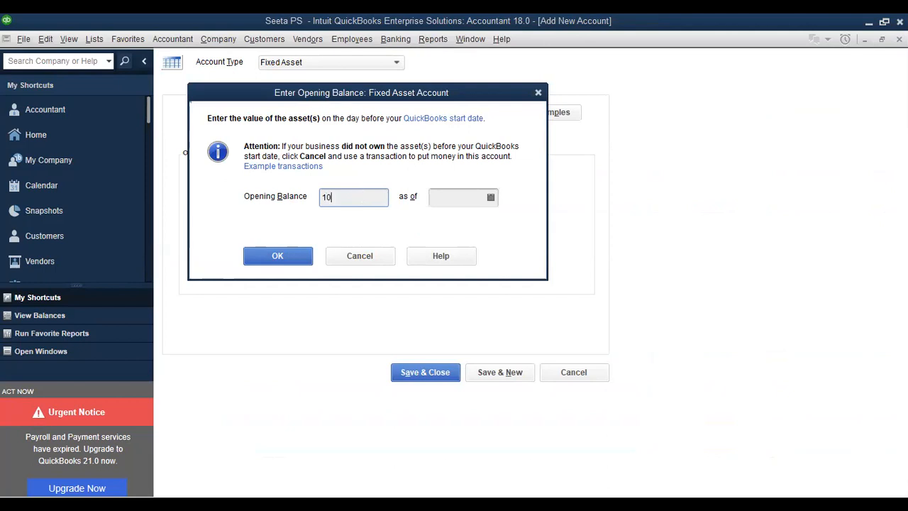
text(00)
Date the Motor van opening balance 1/1/2019, then save the account despite its past date and continue to a new account
click(491, 198)
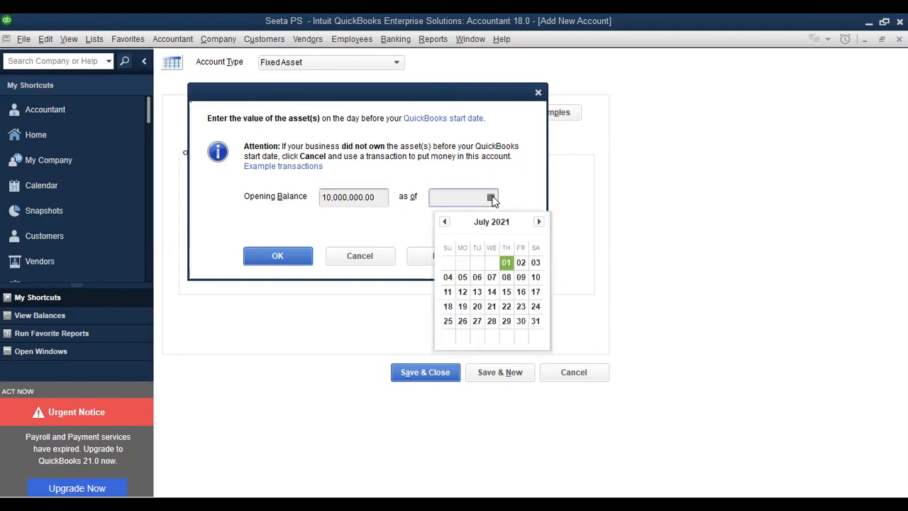
click(447, 198)
text(11/1)
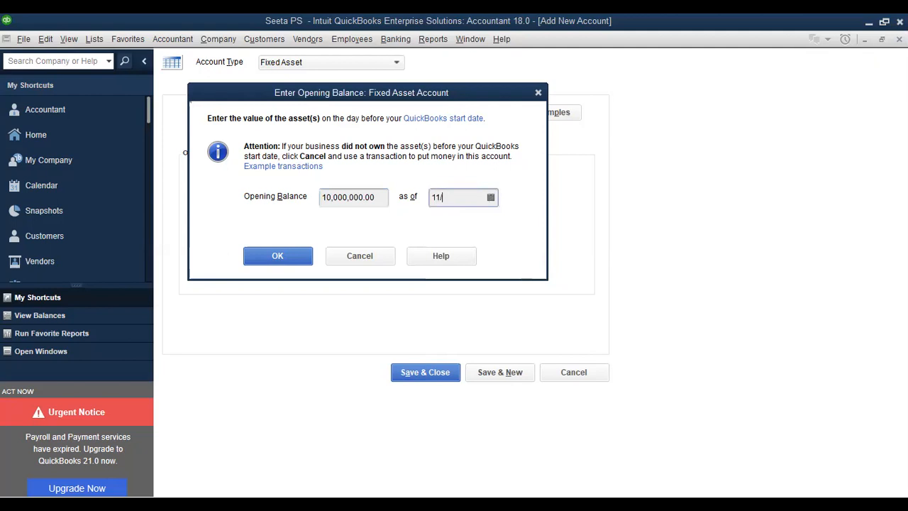
key(BackSpace)
key(BackSpace)
key(BackSpace)
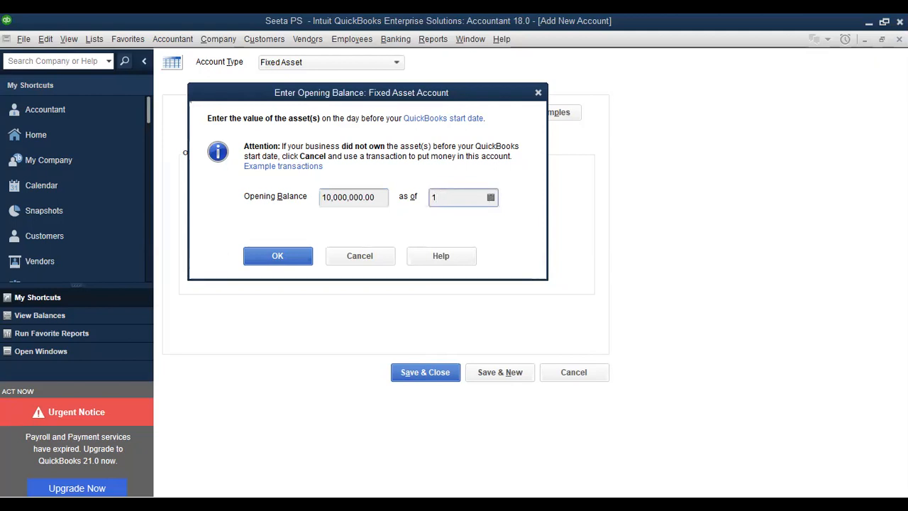
text(/1/)
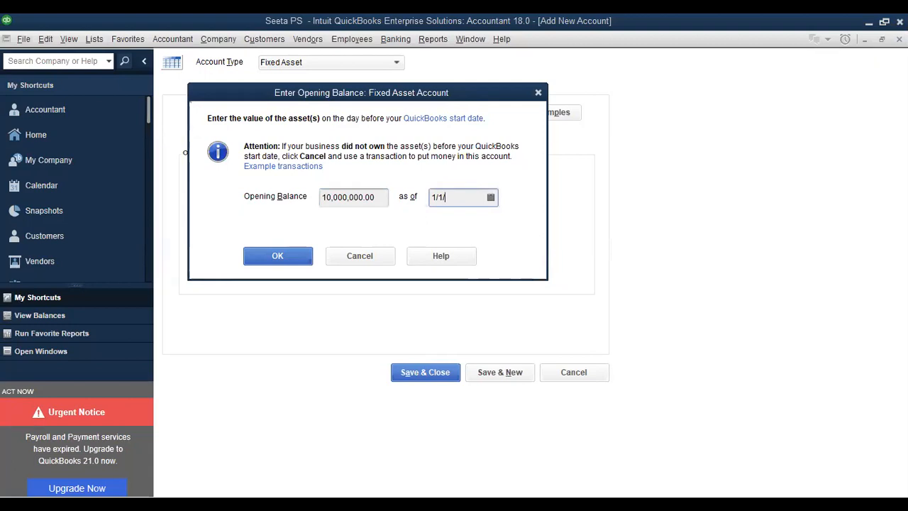
text(20119)
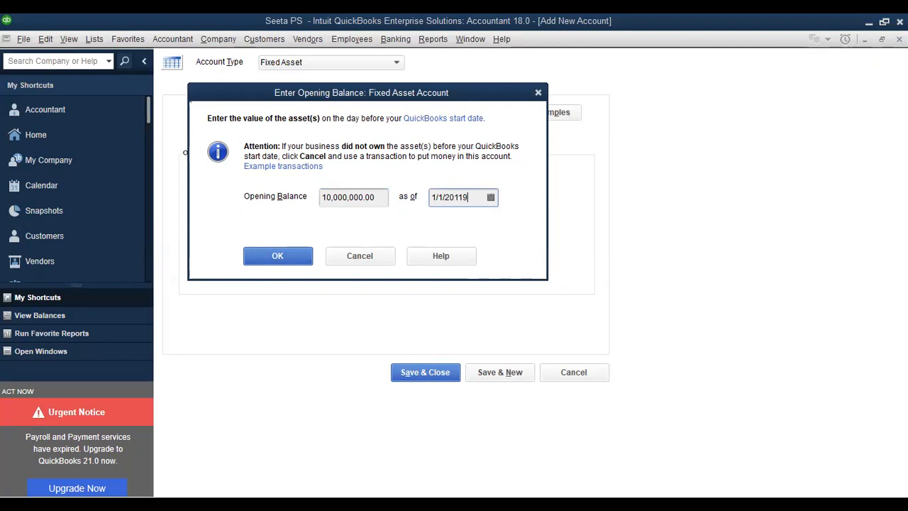
key(BackSpace)
key(BackSpace)
text(9)
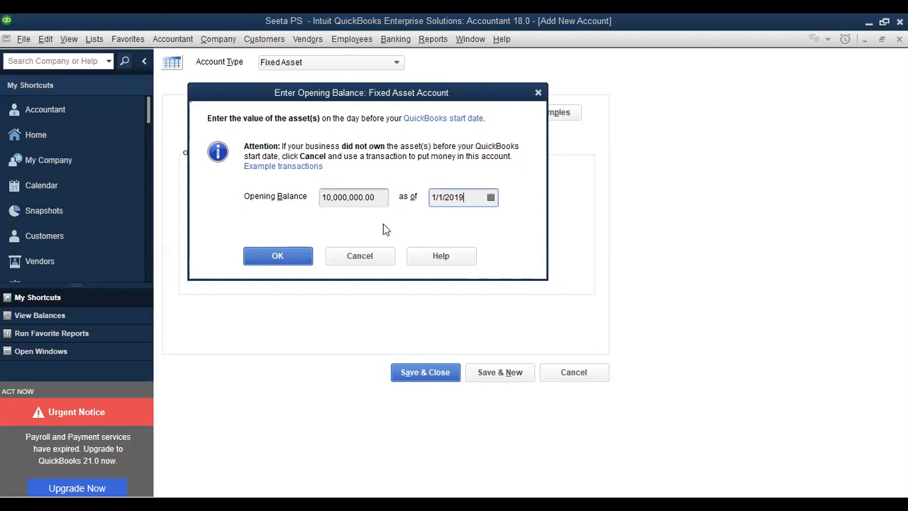
click(284, 255)
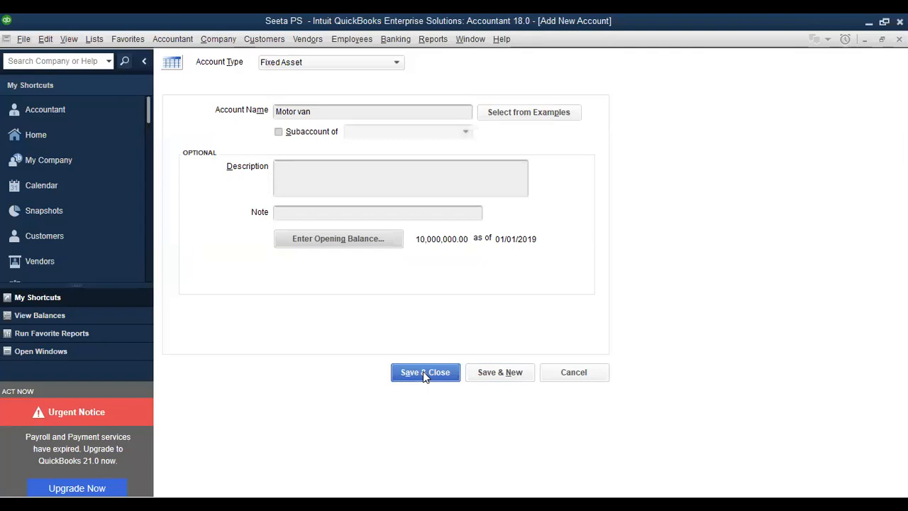
click(501, 373)
click(428, 253)
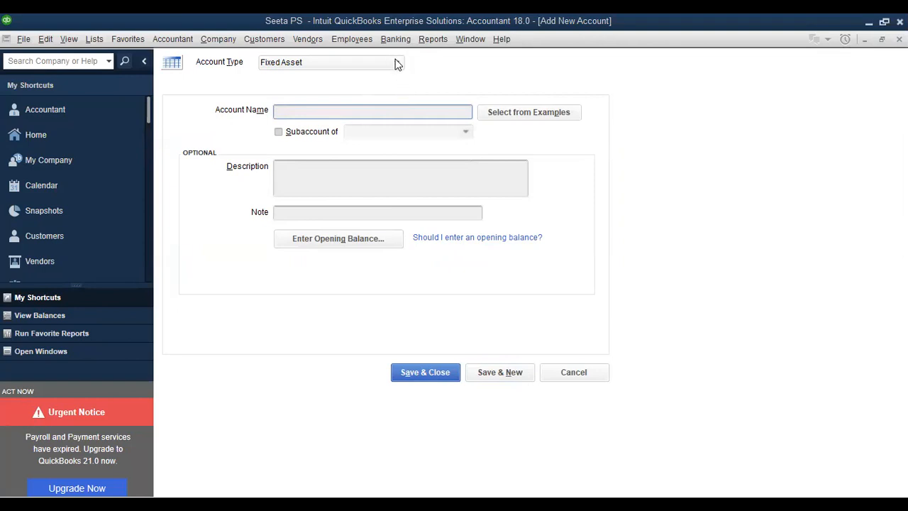
Set the new account's type to Bank and name it Centenary Bank
click(292, 63)
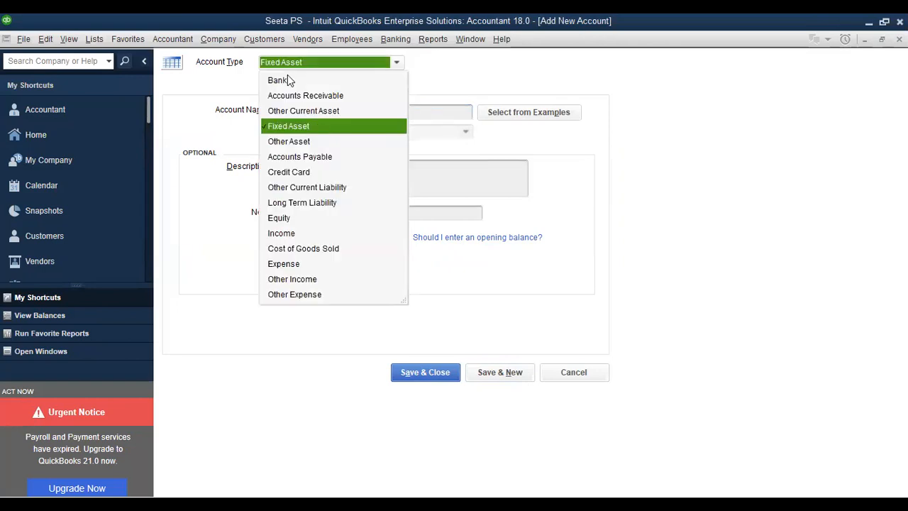
click(287, 82)
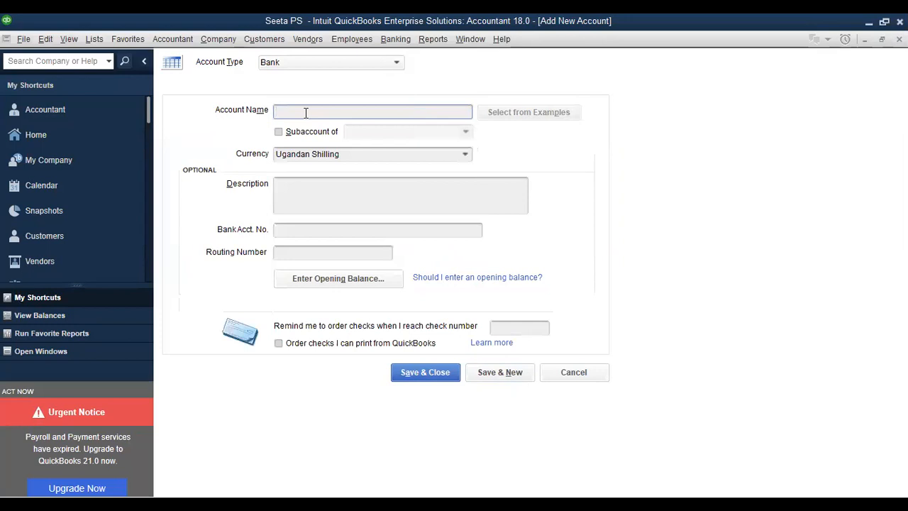
text(Cen)
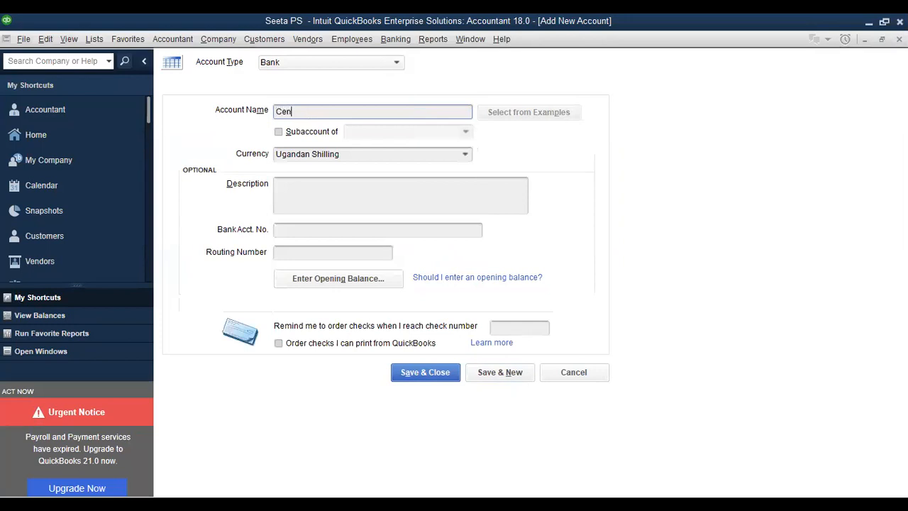
text(tenary N)
key(BackSpace)
text(Bs)
key(BackSpace)
text(ank)
Enter a statement ending balance of UGX 500,000 dated 1/1/2019 as Centenary Bank's opening balance
click(358, 280)
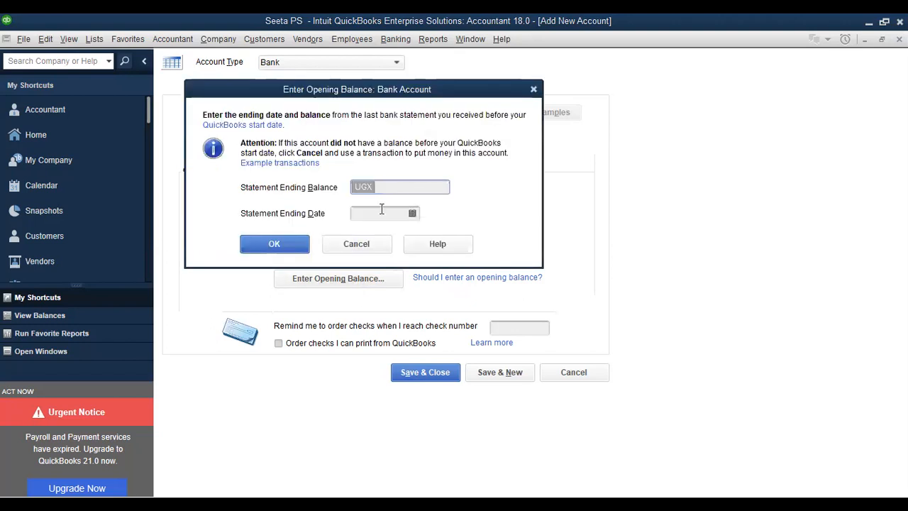
text(500)
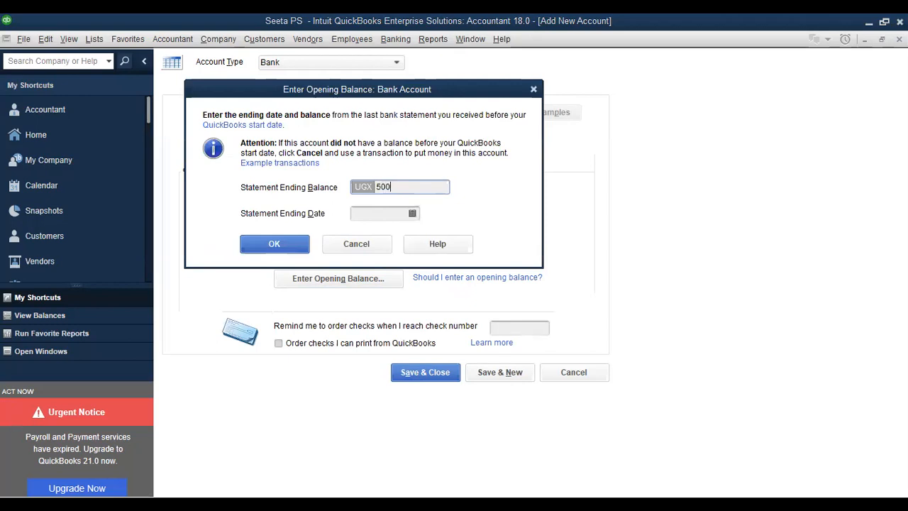
text(,000)
click(393, 214)
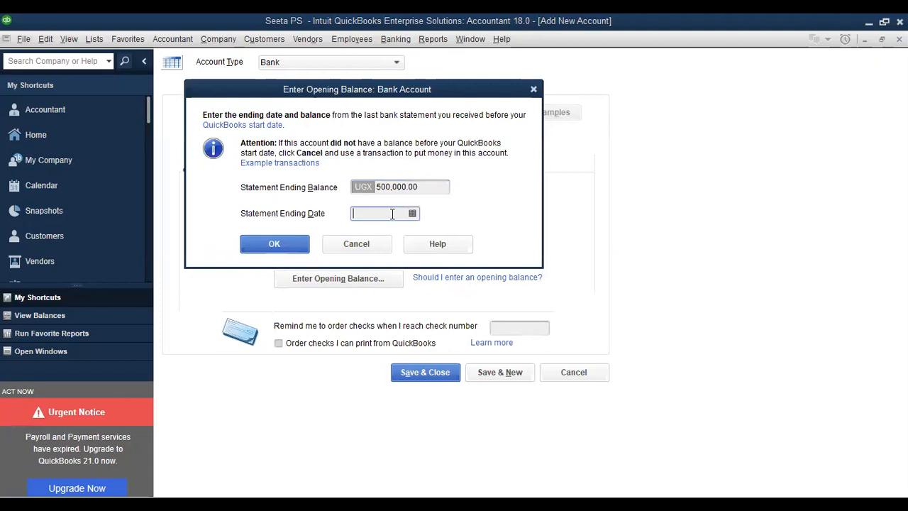
text(1/1/2019)
click(271, 244)
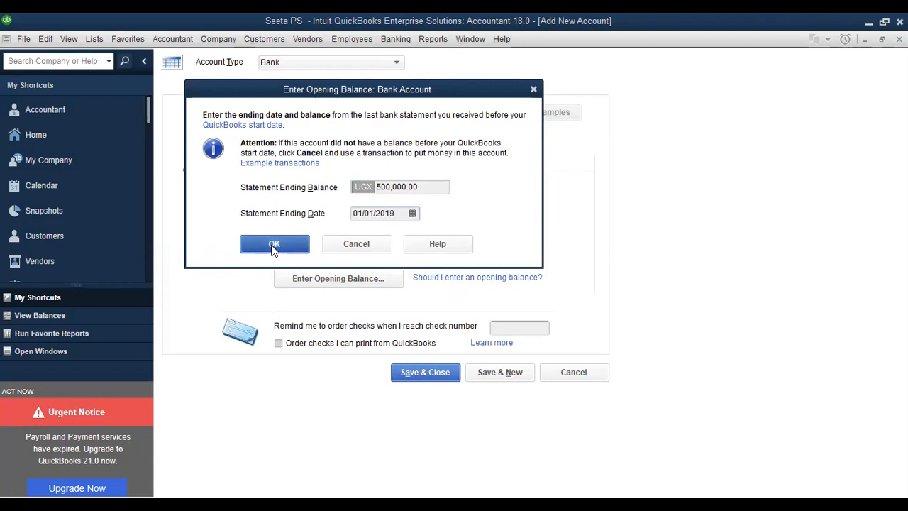
Change Centenary Bank's opening balance to 500,000,000, then save the account despite its past date and continue to a new account
click(347, 281)
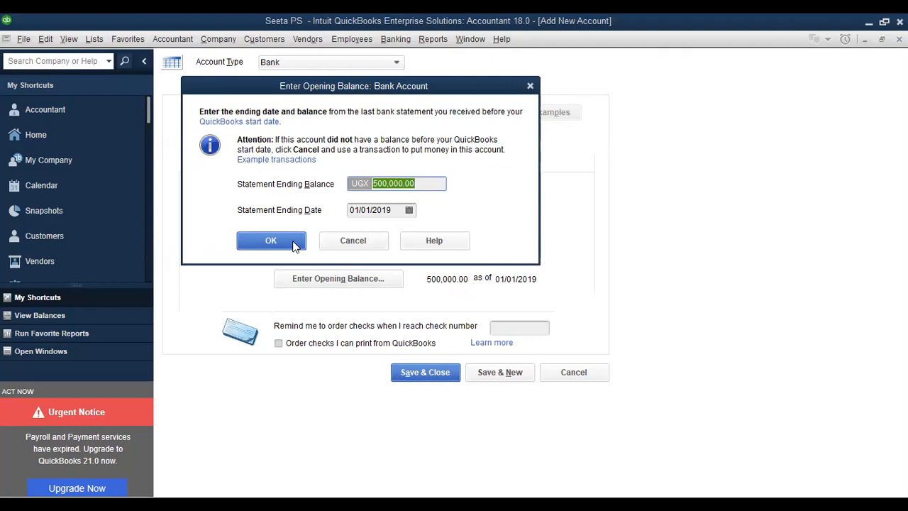
click(390, 183)
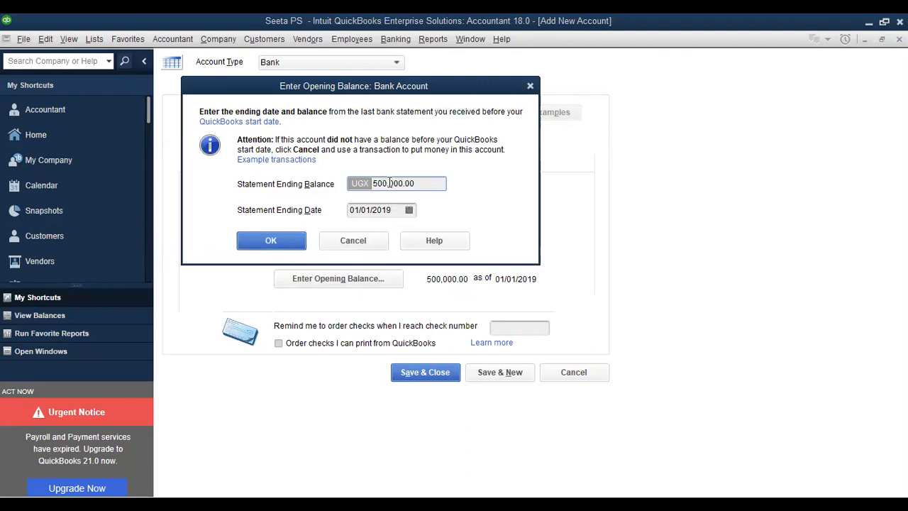
text(000)
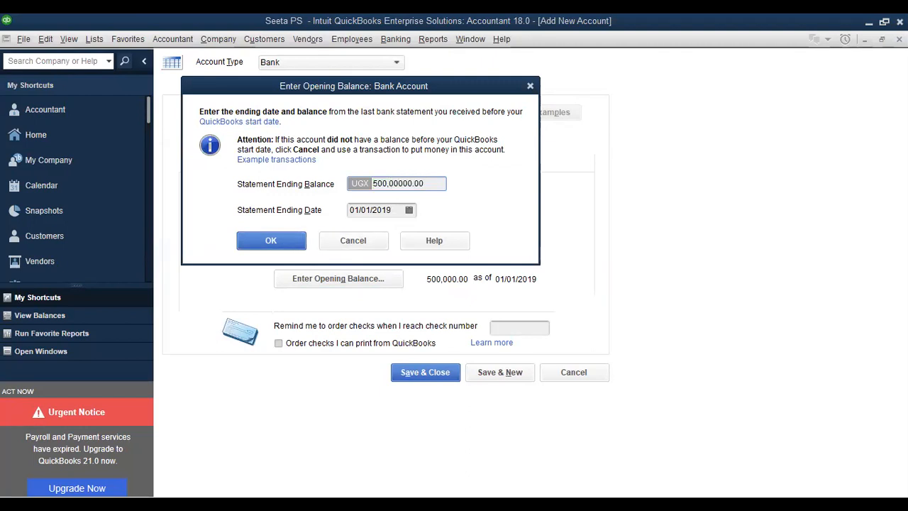
click(284, 243)
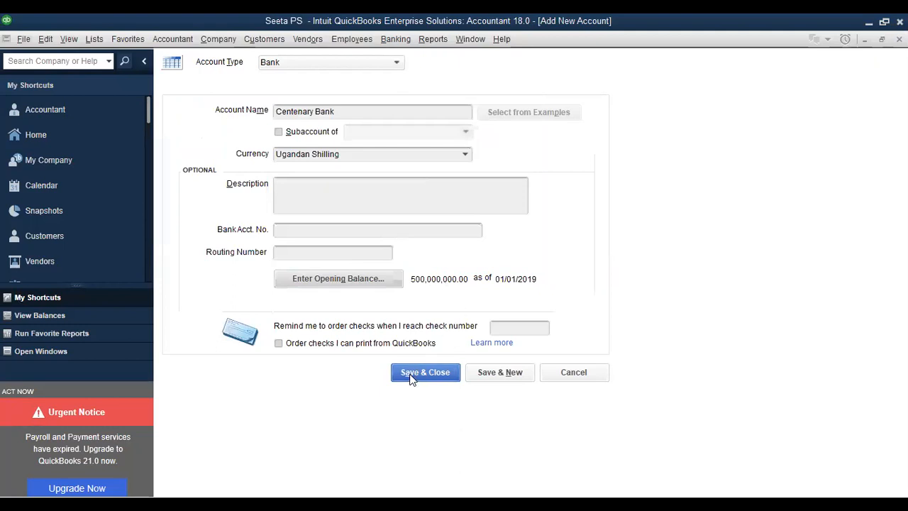
click(514, 378)
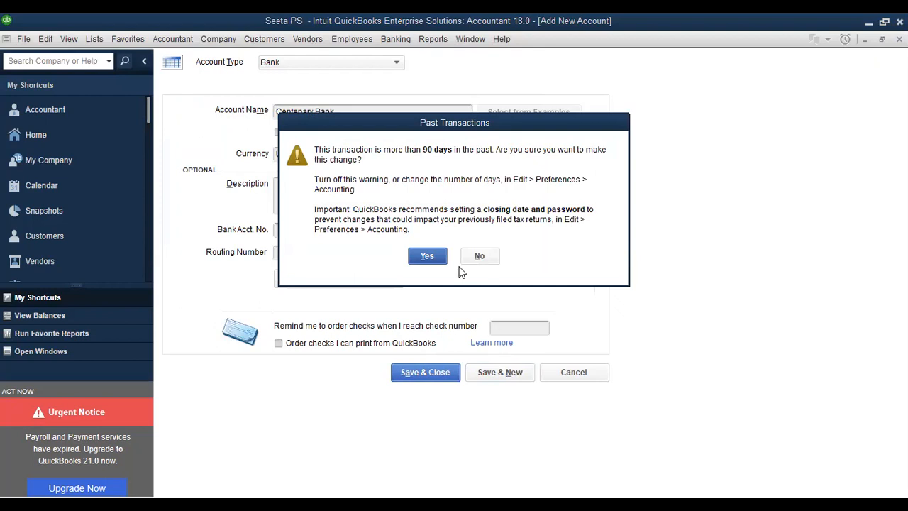
click(428, 256)
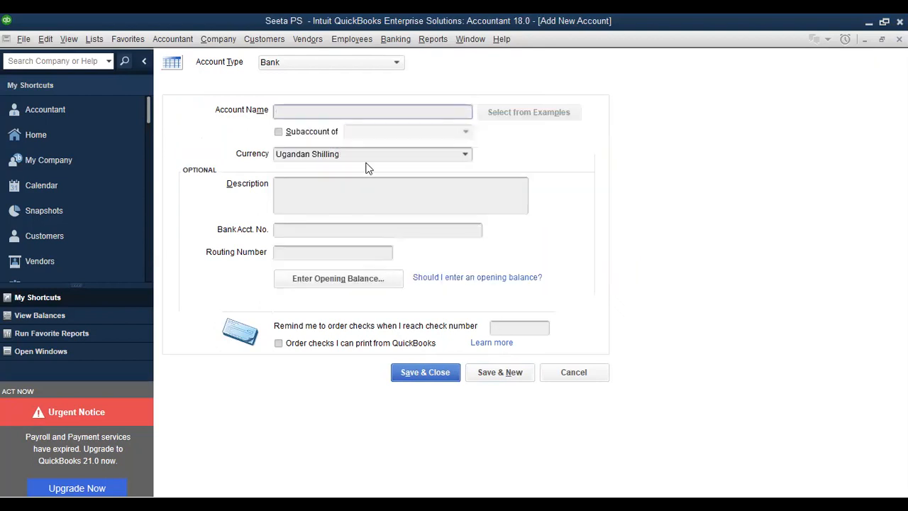
Name the new bank account Cash
click(301, 109)
text(Cash a)
key(BackSpace)
key(BackSpace)
Enter the Cash account's opening balance of UGX 10,500,000 dated 1/1/2019, then save it and return to the Chart of Accounts
click(339, 281)
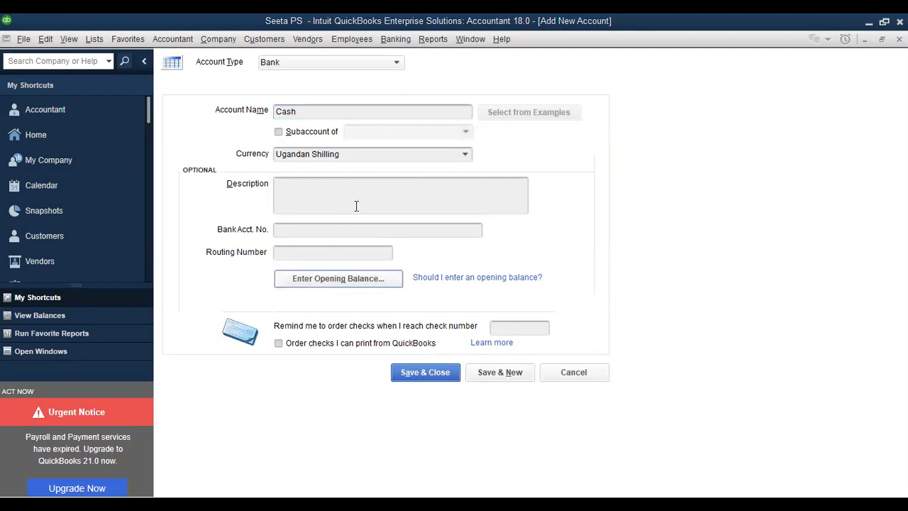
text(10)
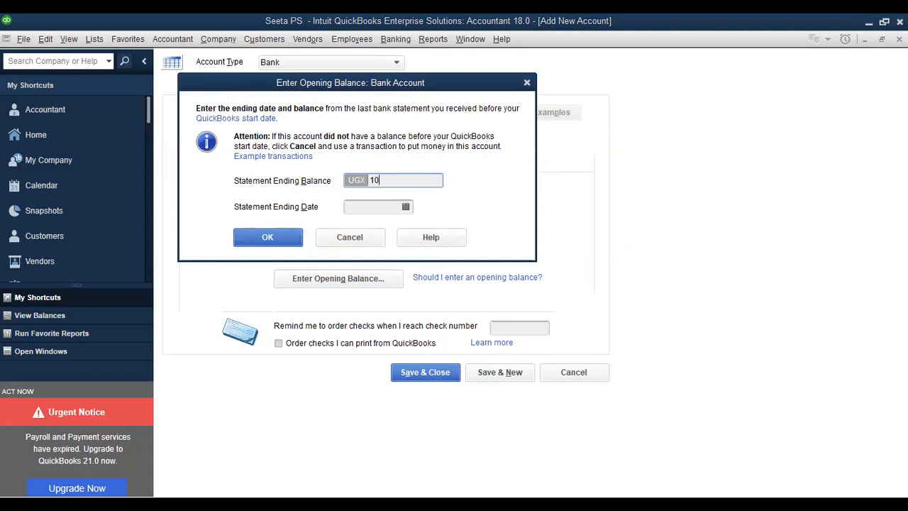
text(500000)
click(366, 207)
text(1/1)
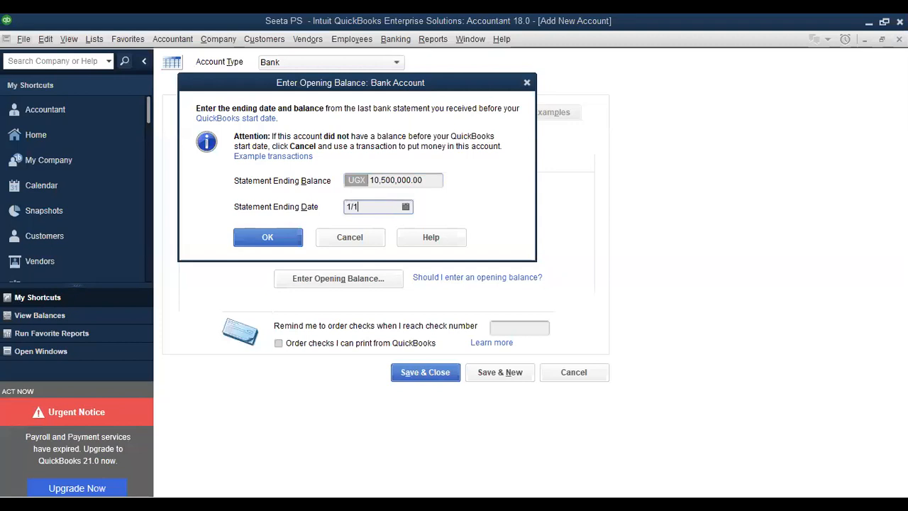
text(/2019)
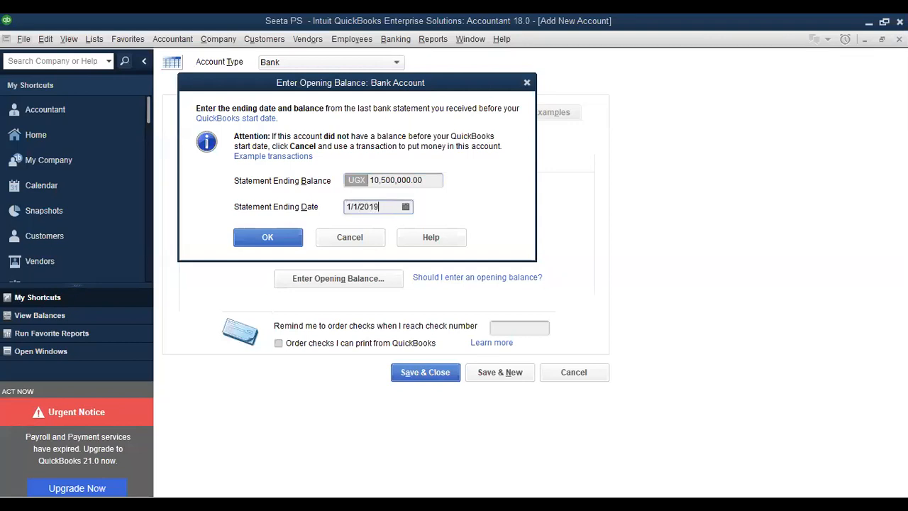
click(281, 236)
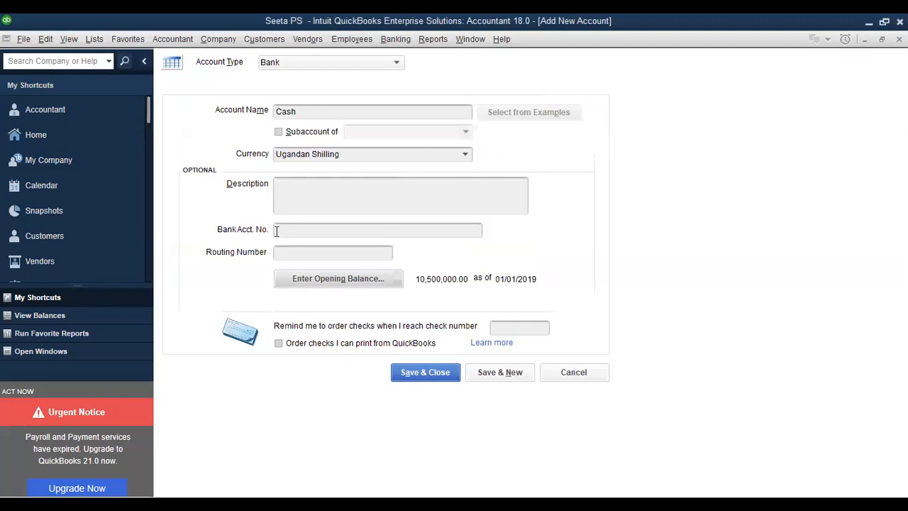
click(439, 376)
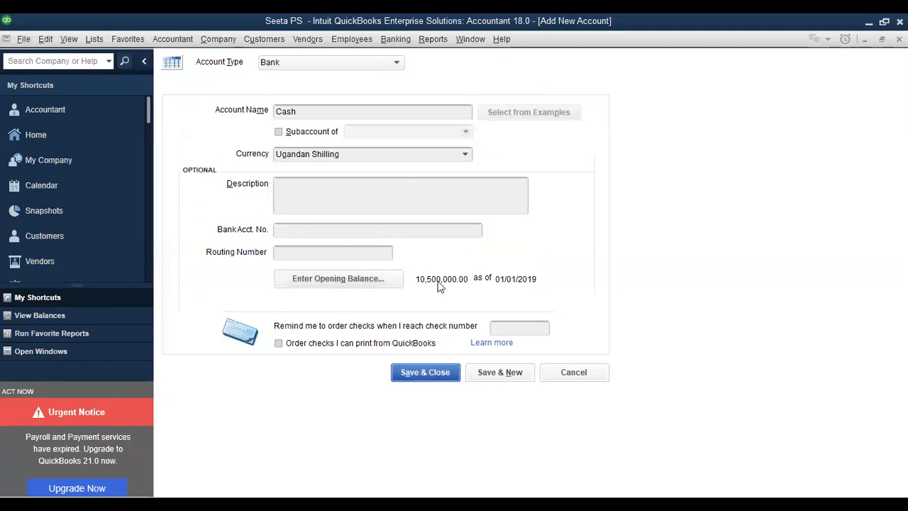
click(427, 257)
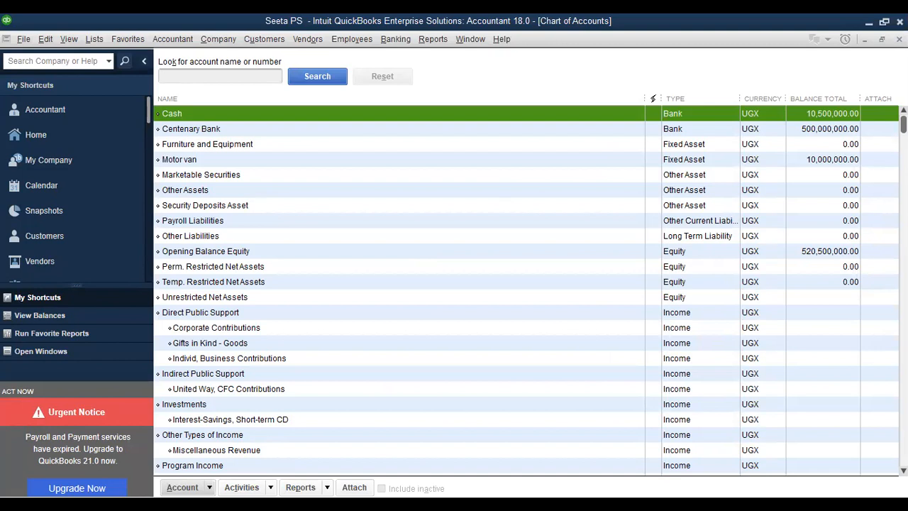
Close the Chart of Accounts, start a bank deposit, and enter UPE Govt Grants as the first line's source account
key(Escape)
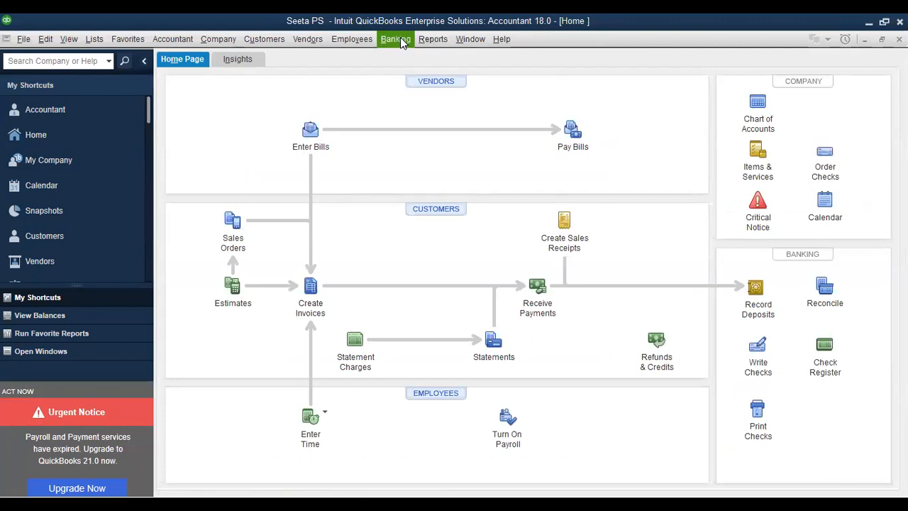
click(401, 39)
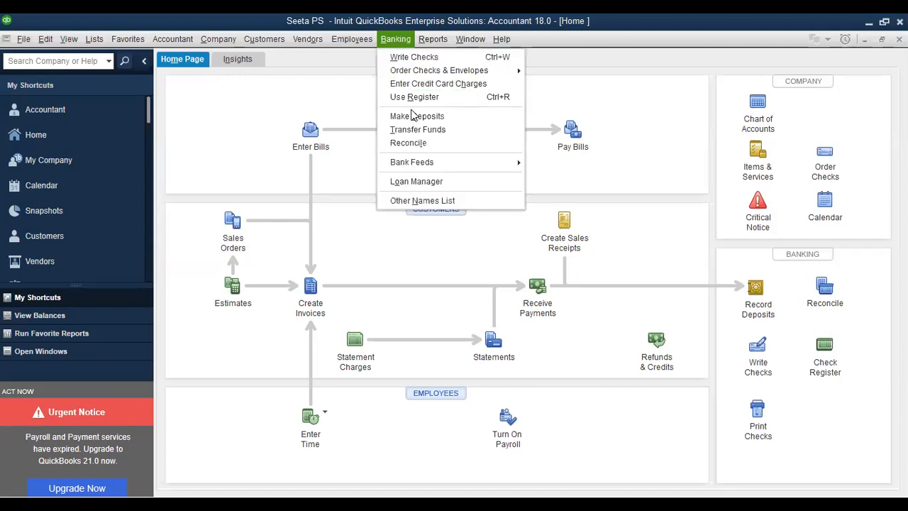
click(414, 118)
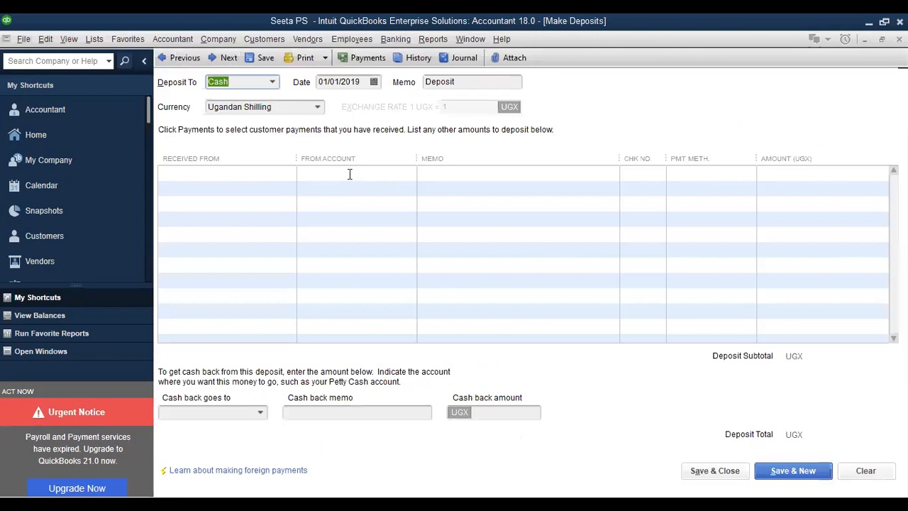
click(349, 173)
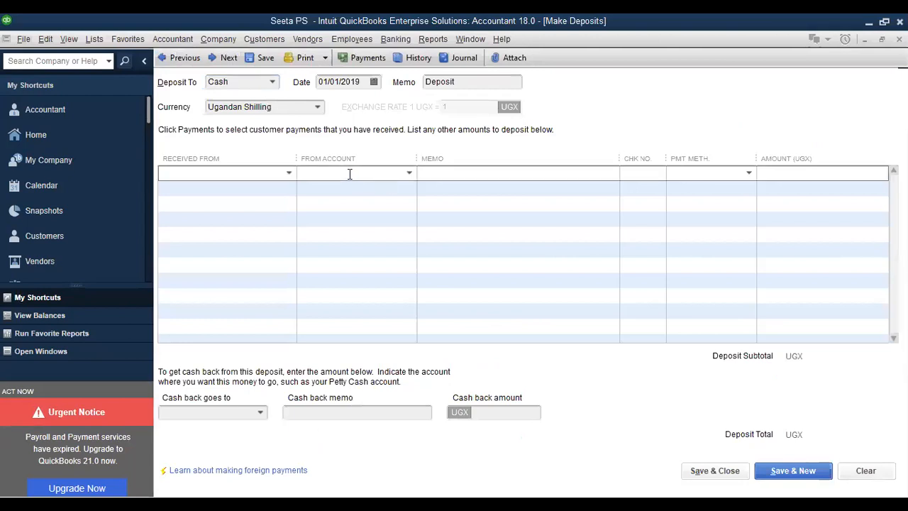
text(U)
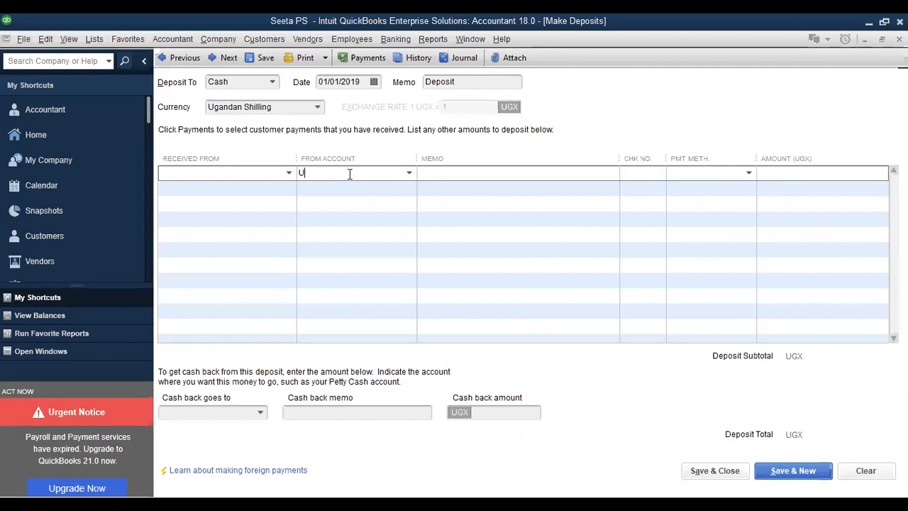
text(p)
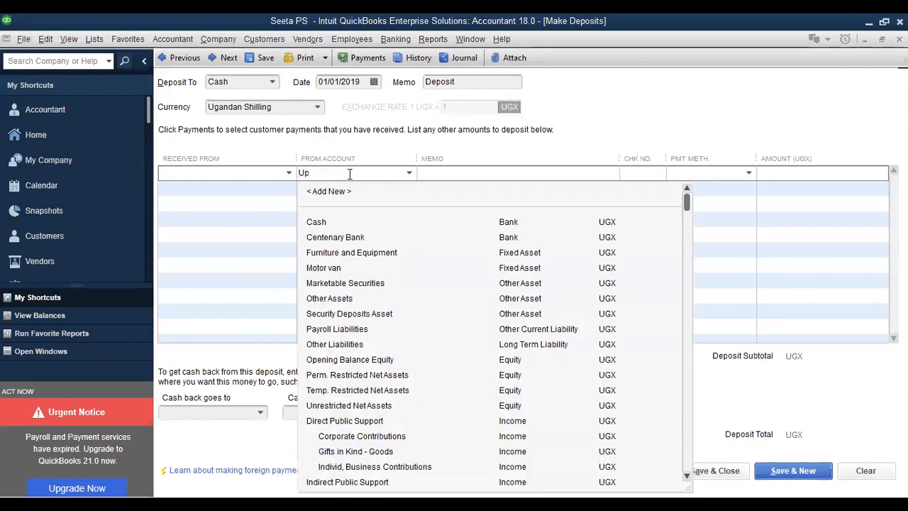
key(BackSpace)
text(PE Govt)
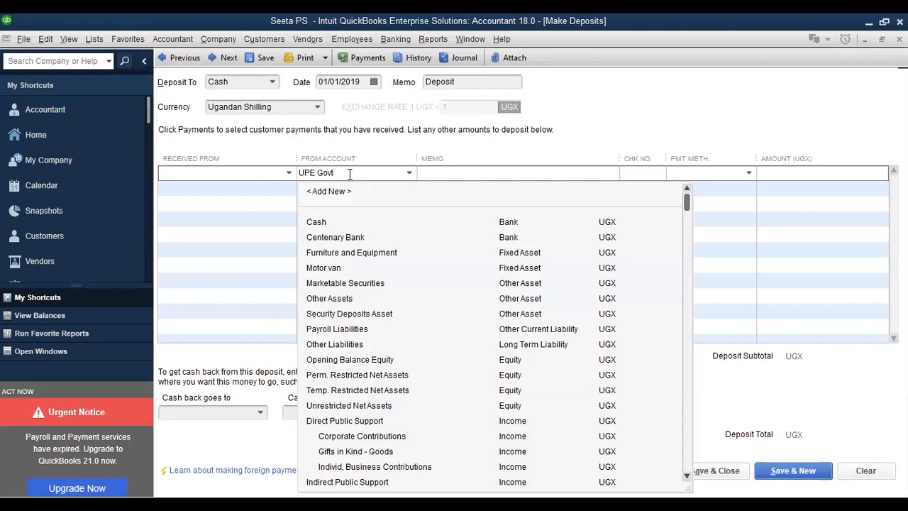
text( Grants)
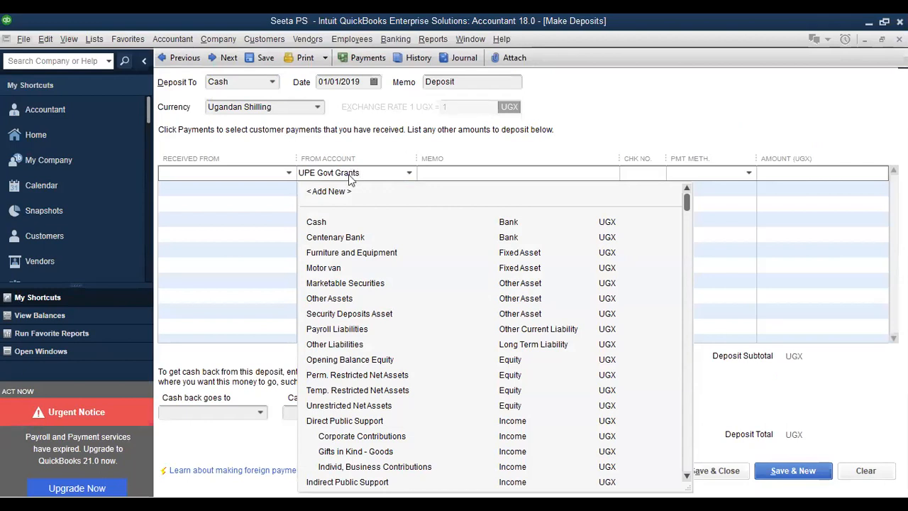
key(Tab)
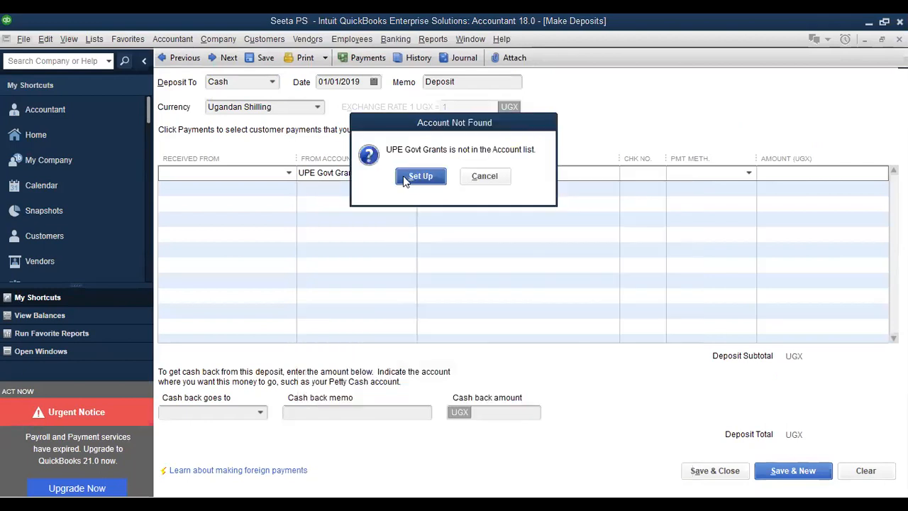
Set up UPE Govt Grants as a new income account and save it
click(420, 176)
click(224, 149)
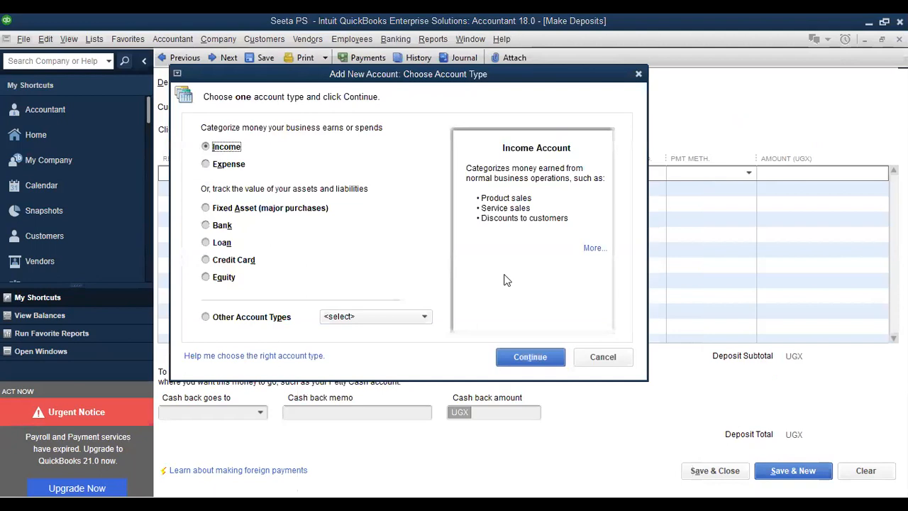
click(539, 356)
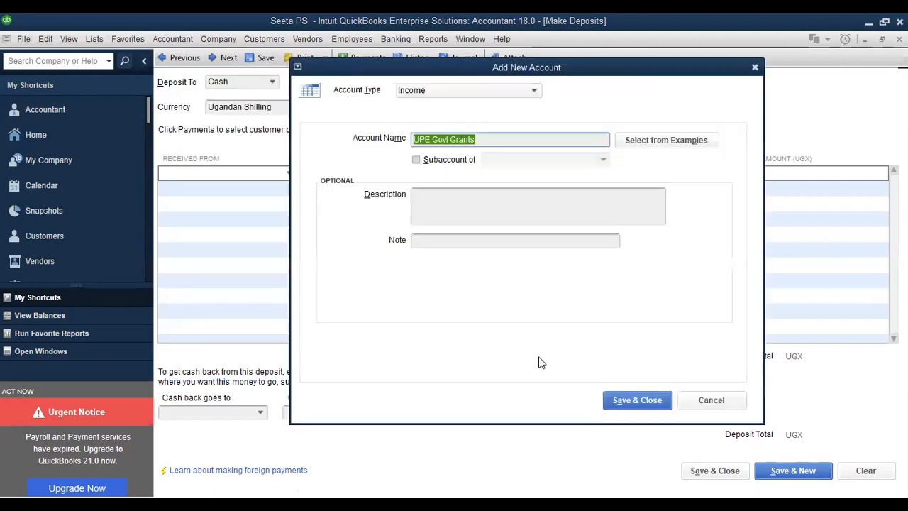
click(616, 402)
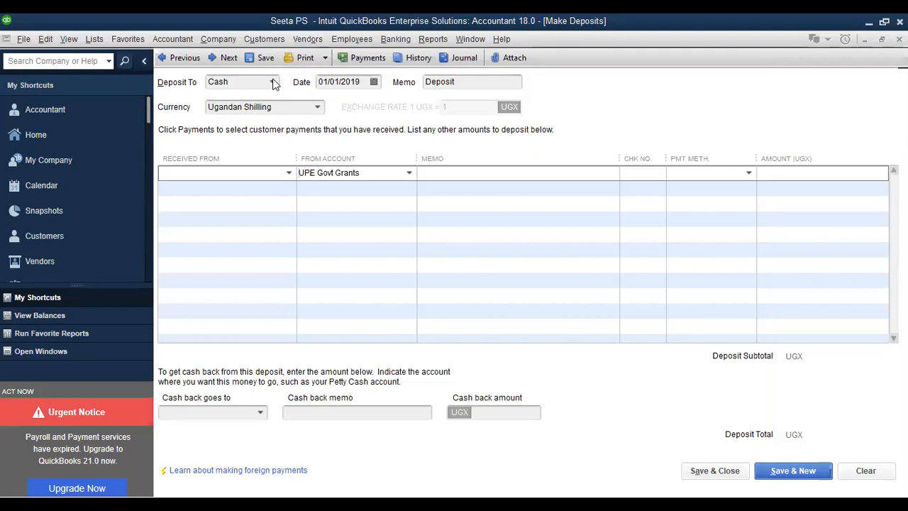
Create a new bank account named Stanbic Bank in Ugandan Shilling as the account receiving the deposit
click(272, 83)
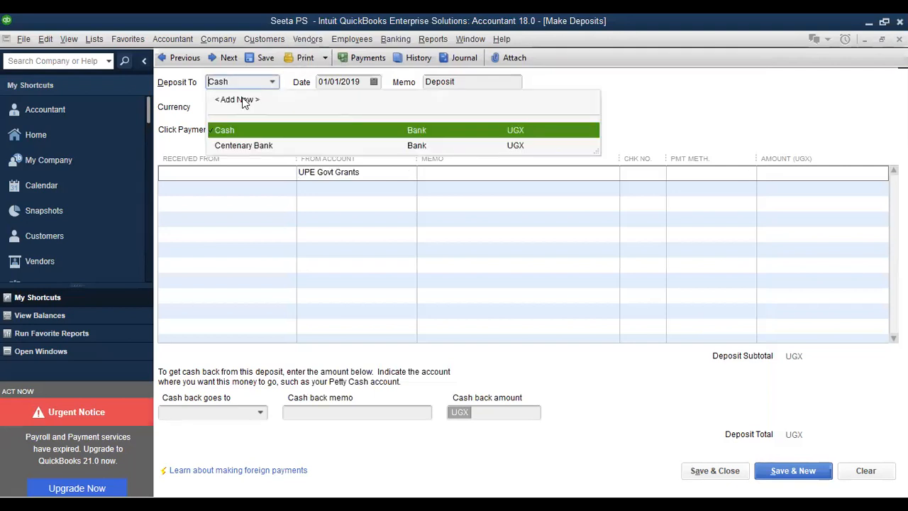
click(241, 100)
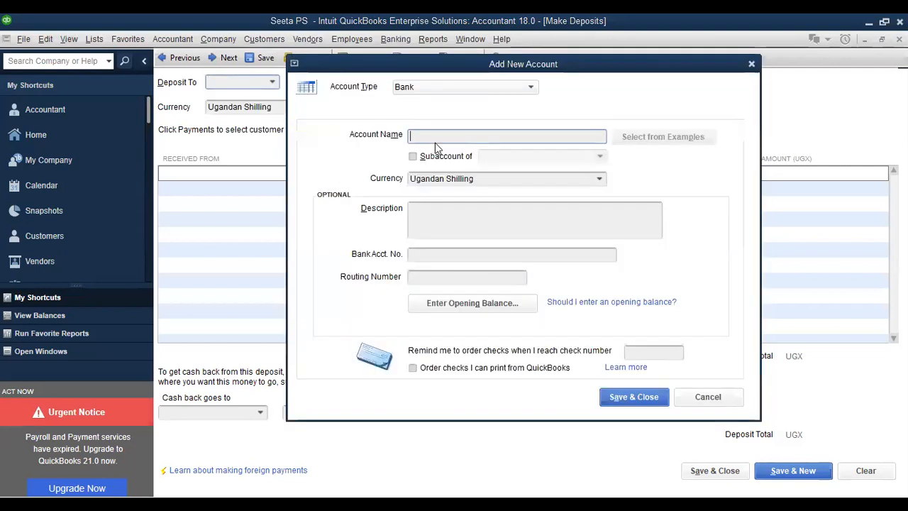
text(Stanbic)
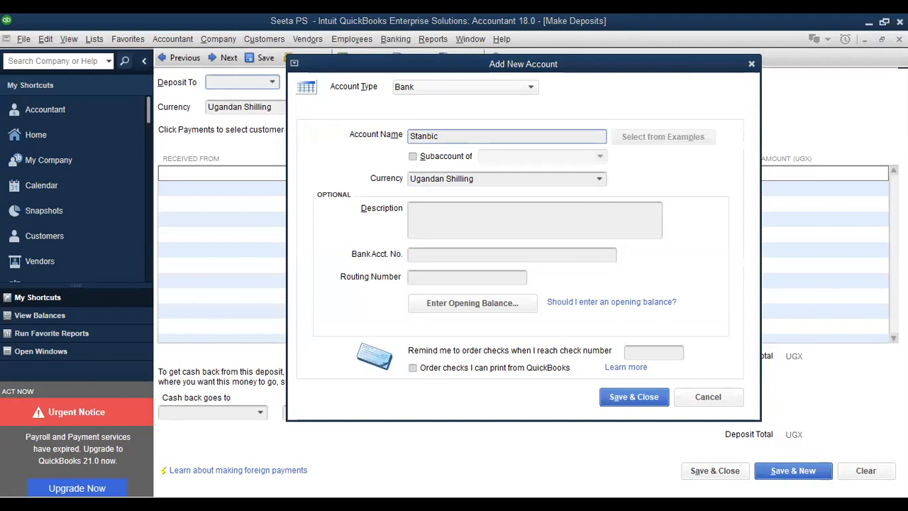
text( Bank)
click(634, 397)
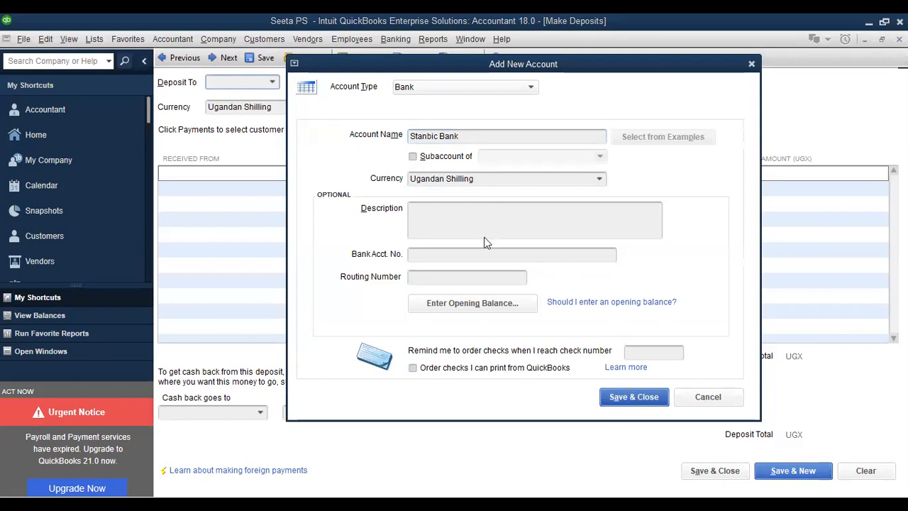
click(509, 239)
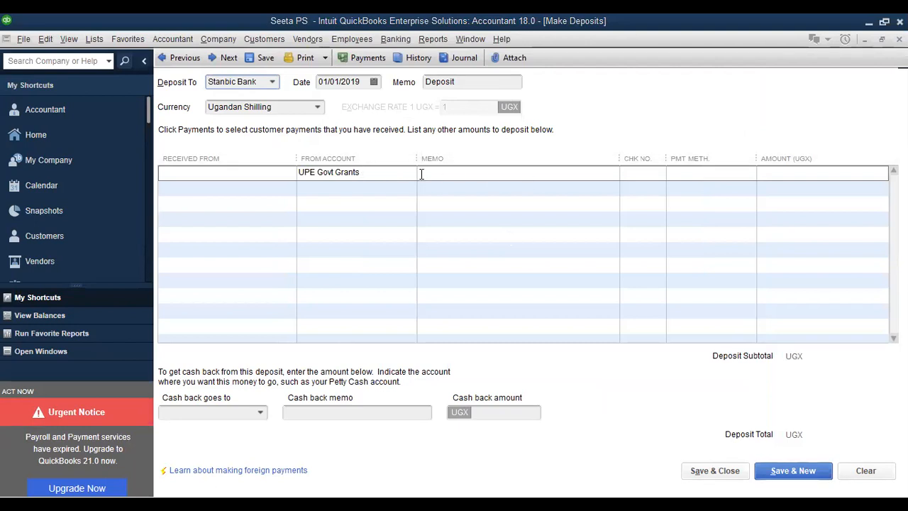
Enter UGX 20,000,000 as the UPE Govt Grants amount, then save and close the deposit, accepting its past date
click(796, 172)
text(20,00)
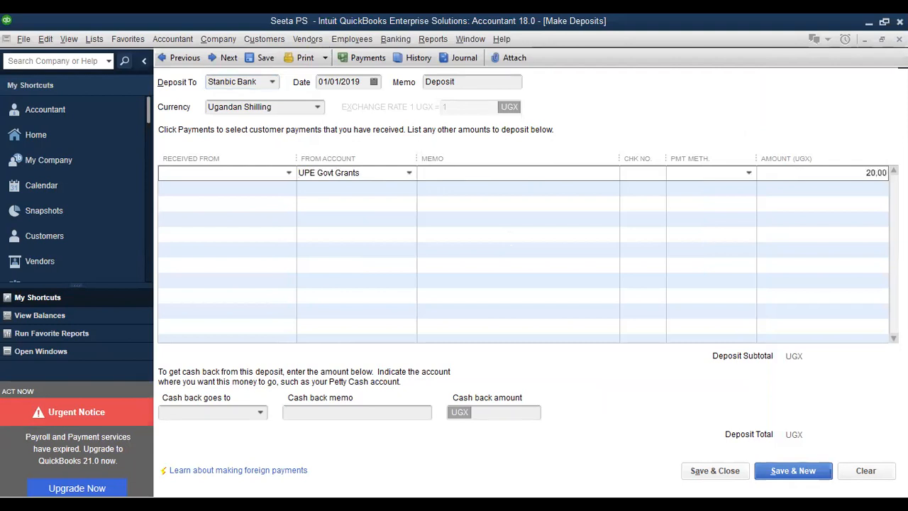
text(0,000)
click(699, 471)
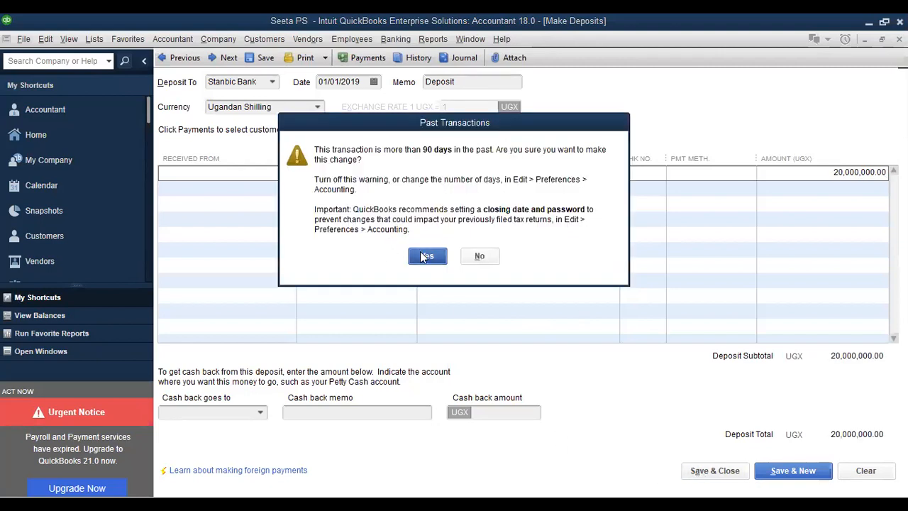
click(426, 257)
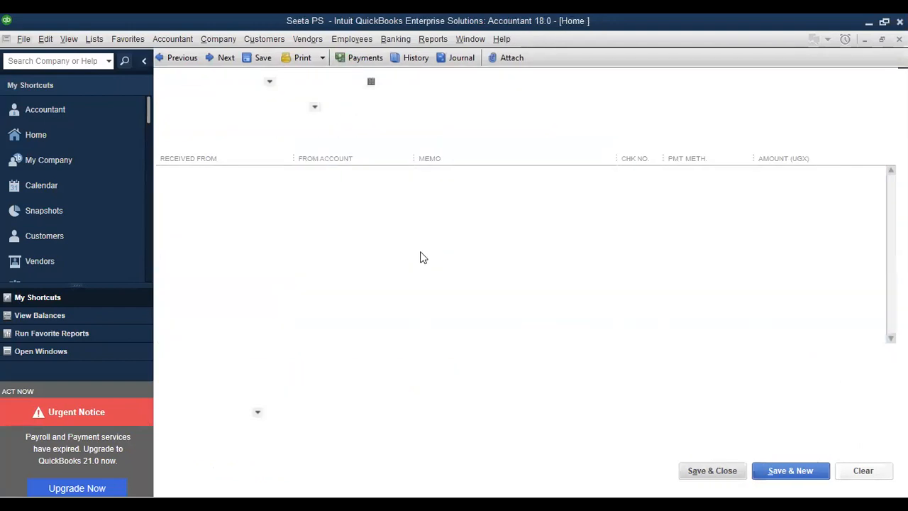
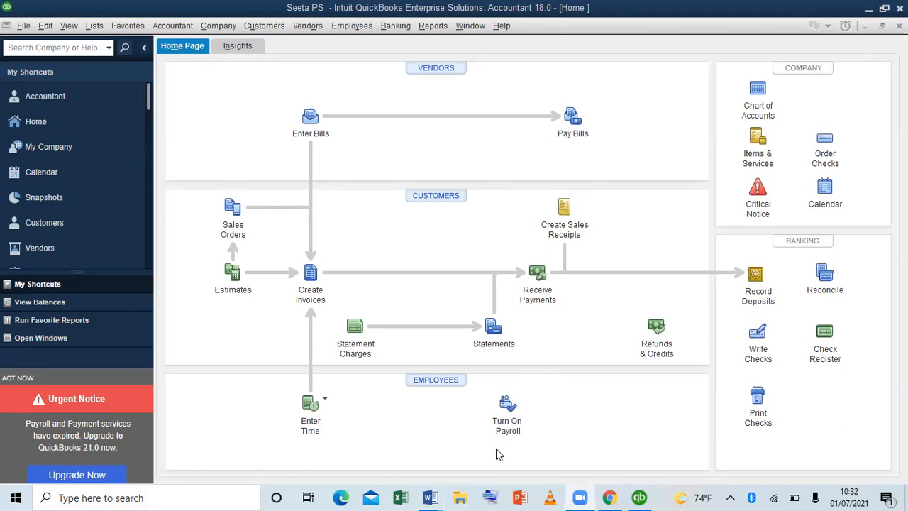
From the Customer Center, open the multiple customer and job entry list and start customizing its columns
click(430, 196)
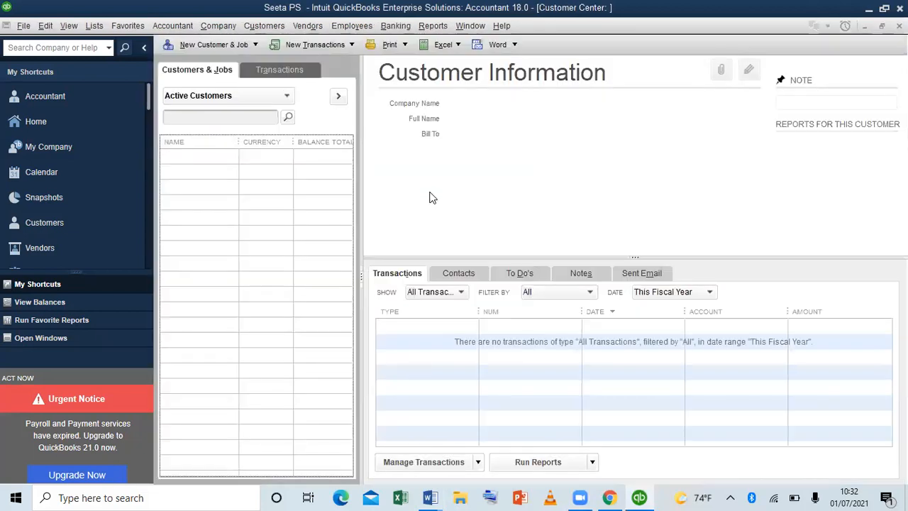
right_click(241, 188)
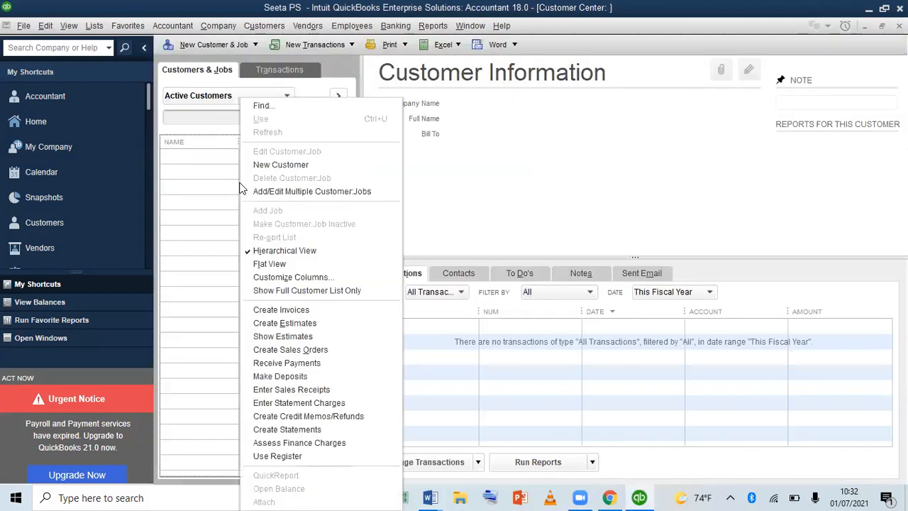
click(291, 195)
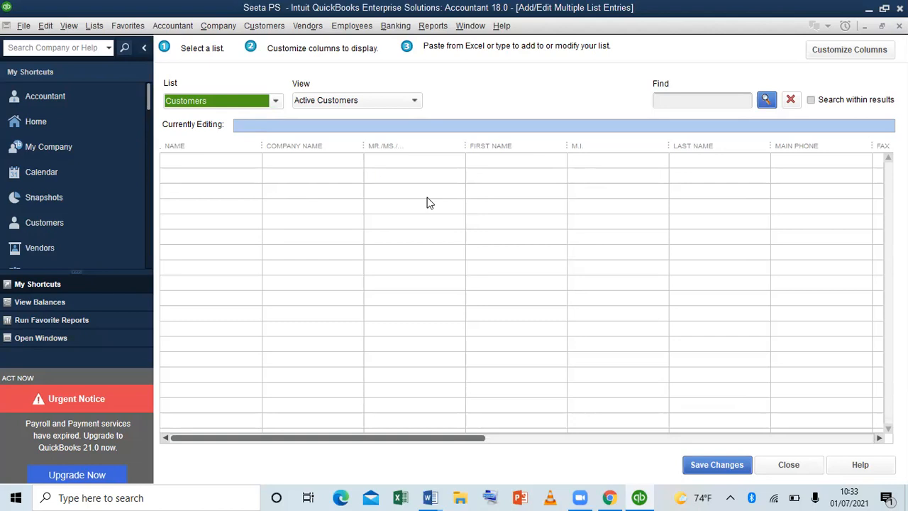
right_click(406, 183)
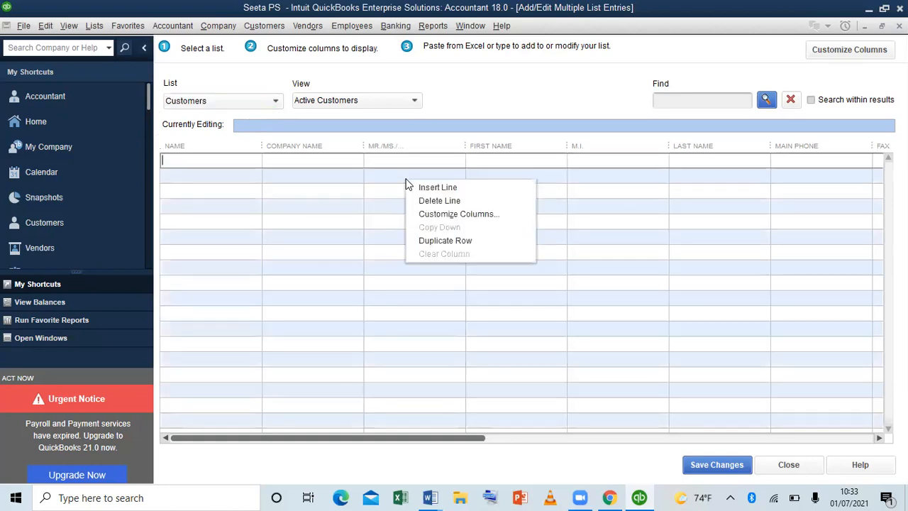
click(443, 215)
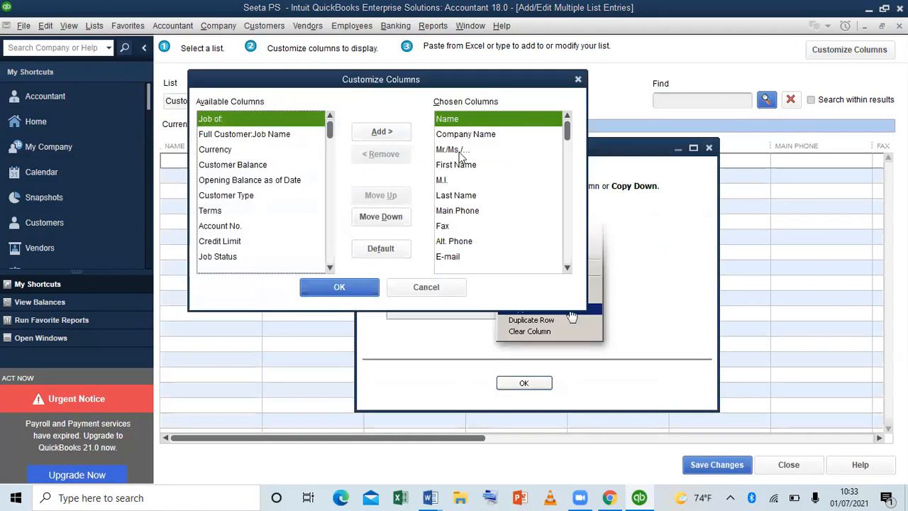
Look through the full list of columns already chosen for the customer list
key(Down)
key(Down)
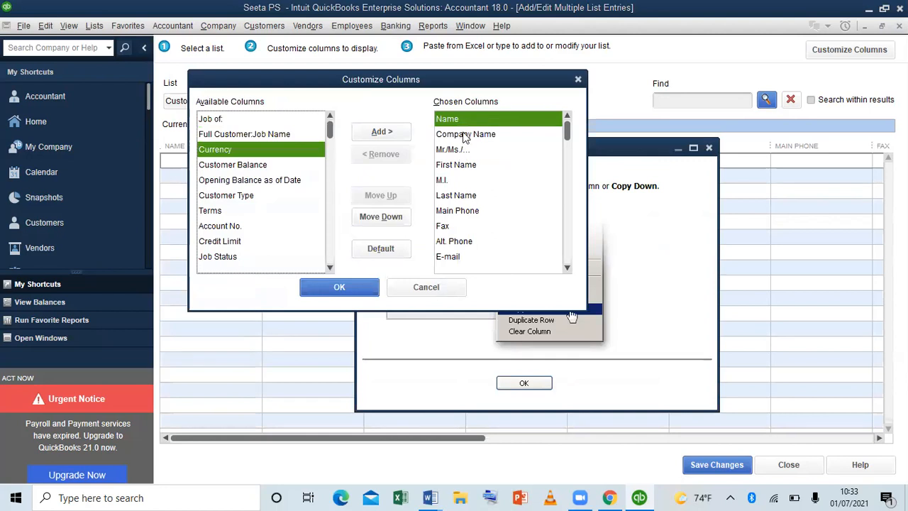
click(474, 121)
key(Down)
key(Down)
key(Down)
key(Down)
key(Down)
key(Down)
key(Down)
key(Down)
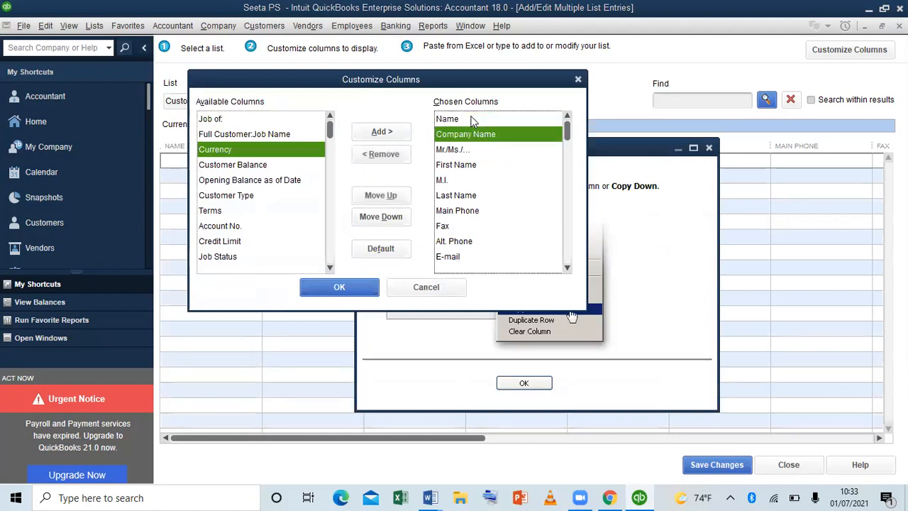
key(Down)
key(Down)
key(Down)
key(Down)
key(Down)
key(Down)
key(Down)
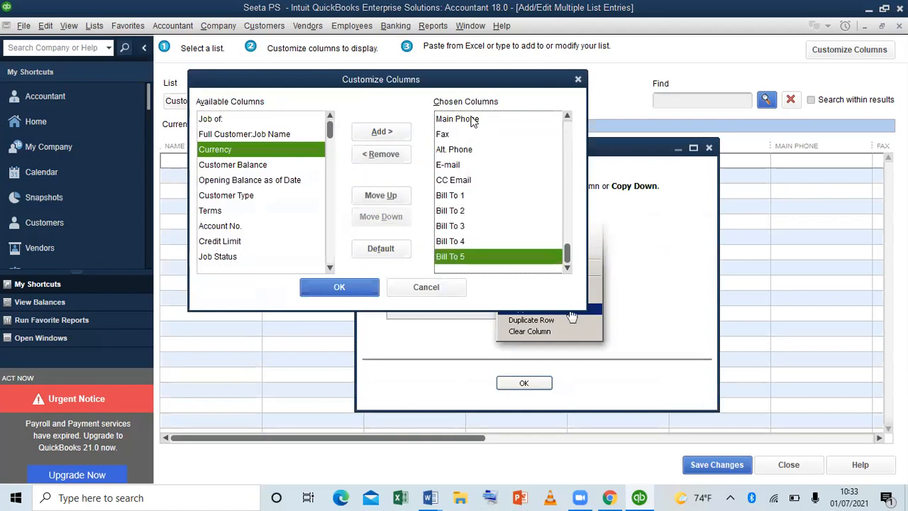
Examine all the available columns that can be added to the customer list, then return to the first chosen columns
click(222, 135)
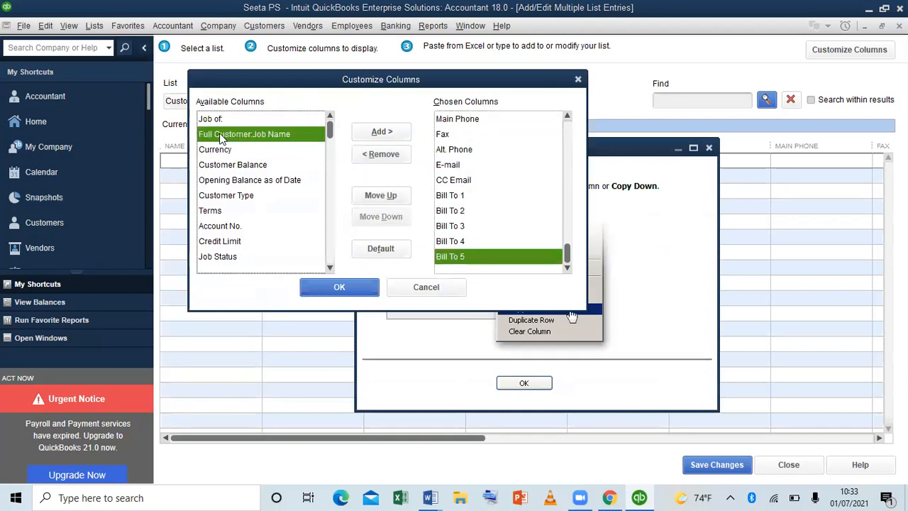
key(Up)
key(Down)
key(Down)
key(Down)
key(Down)
key(Down)
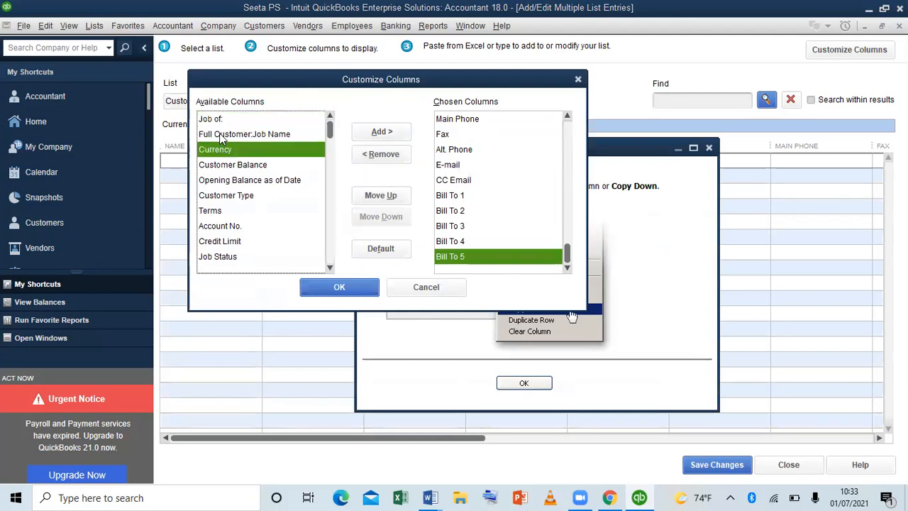
key(Down)
key(Down)
key(Down)
key(Down)
key(Down)
key(Down)
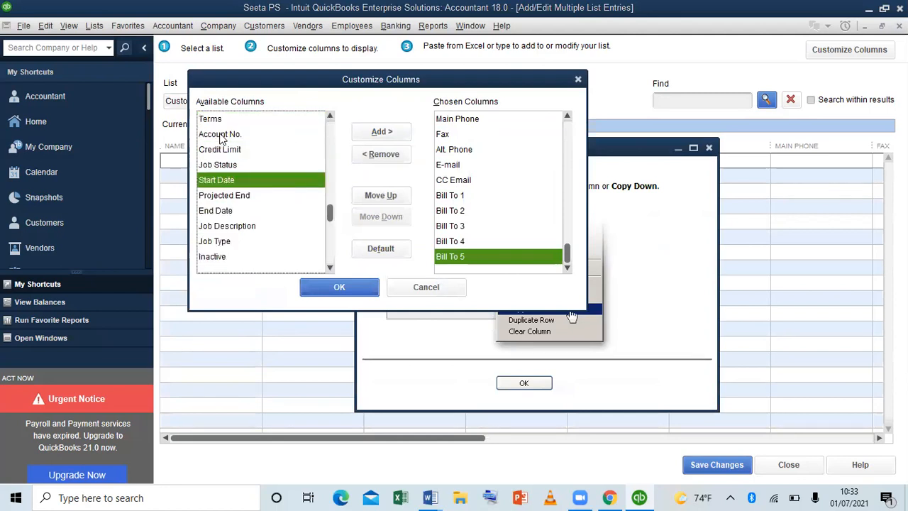
key(Down)
key(Down)
key(Down)
key(Down)
key(Down)
key(Down)
key(Down)
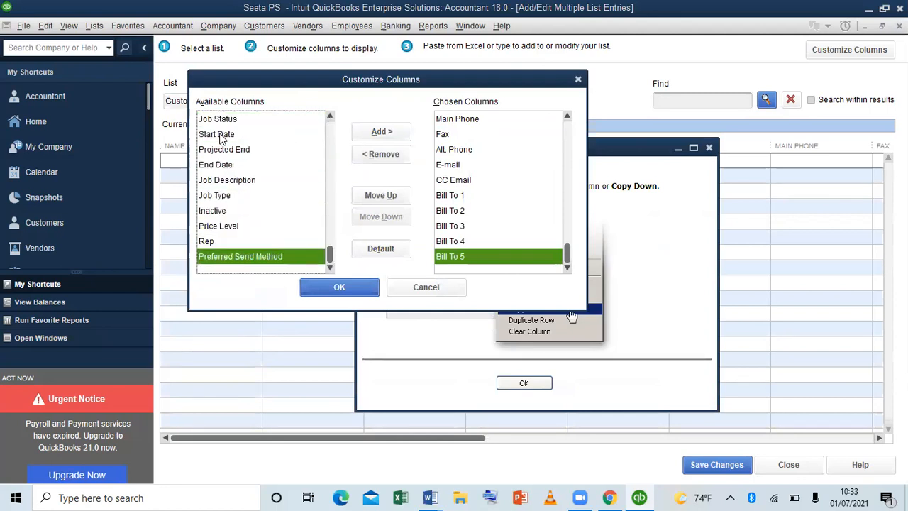
click(332, 39)
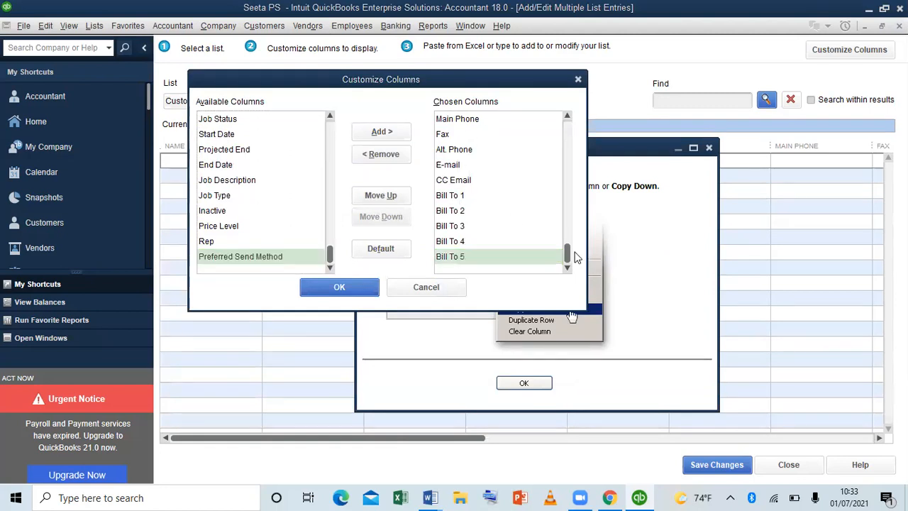
drag(571, 254, 564, 124)
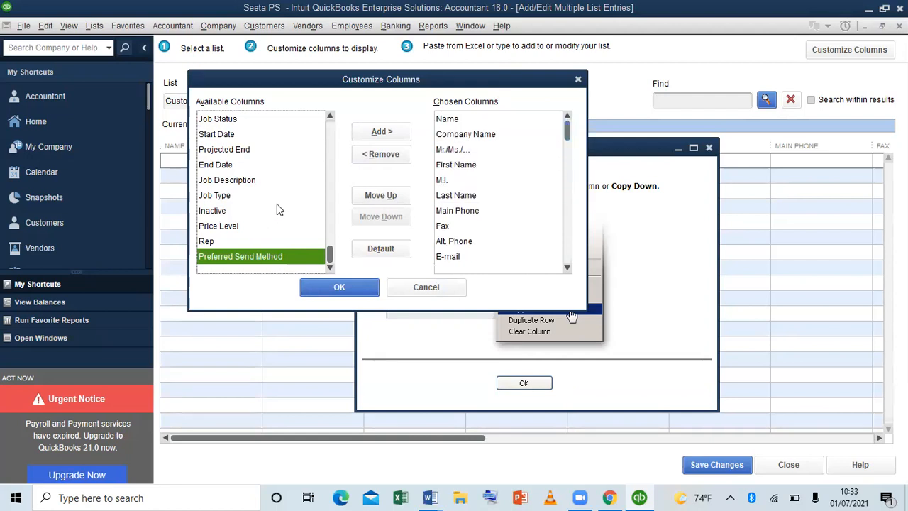
Move the Alt. Phone column up in the chosen columns to directly above First Name
click(462, 242)
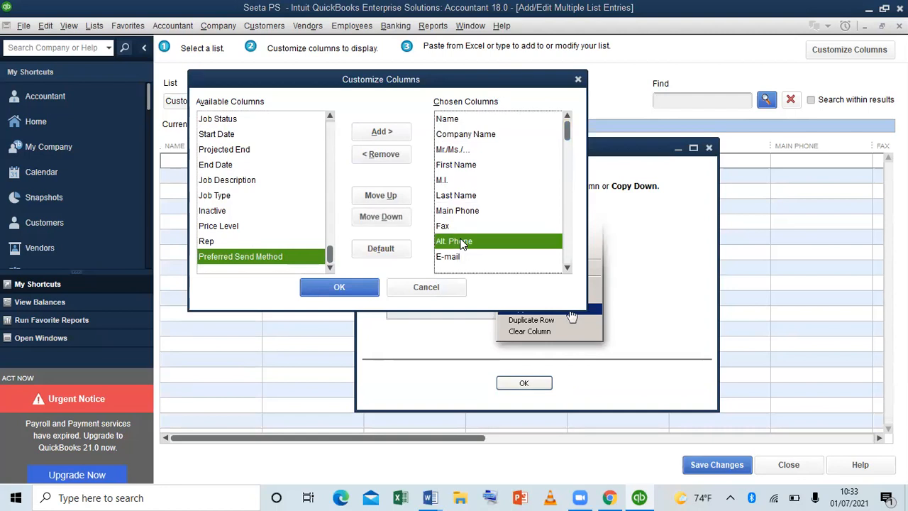
double_click(399, 198)
triple_click(399, 199)
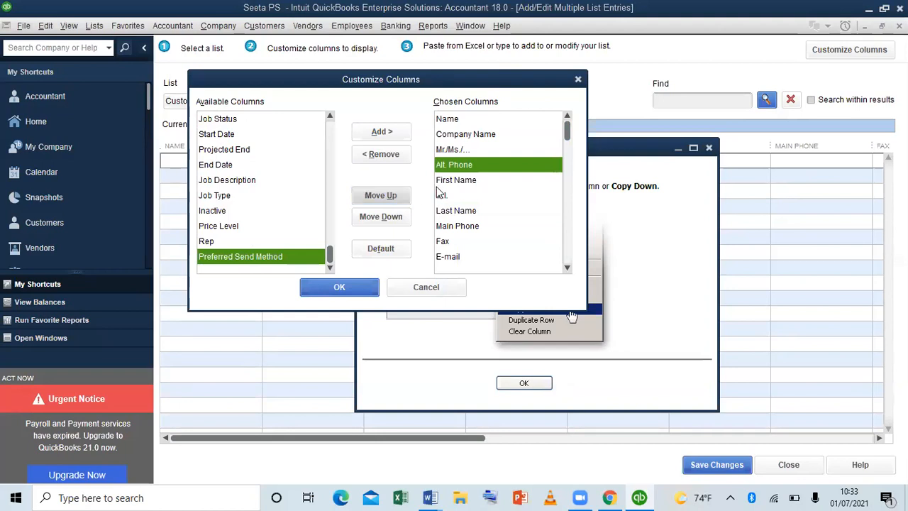
Remove every chosen column from the customer list except Name
click(382, 154)
click(398, 156)
click(398, 157)
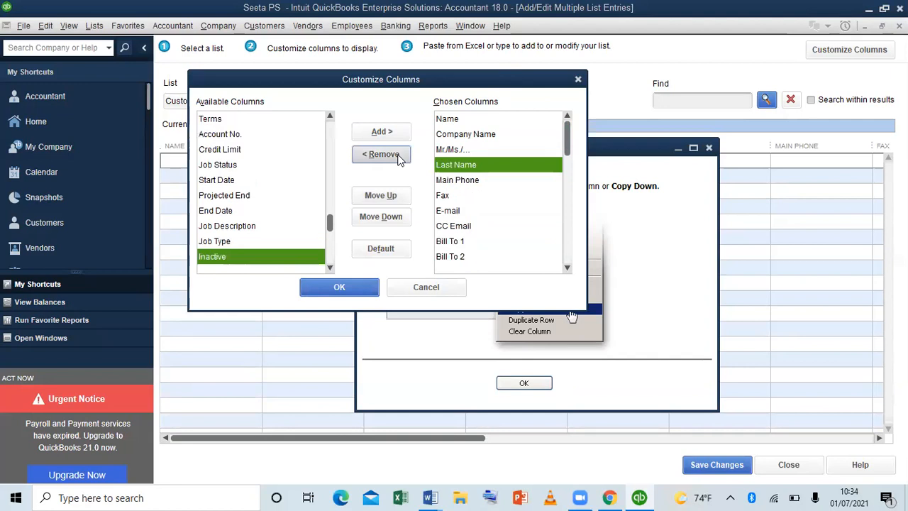
click(399, 156)
click(398, 156)
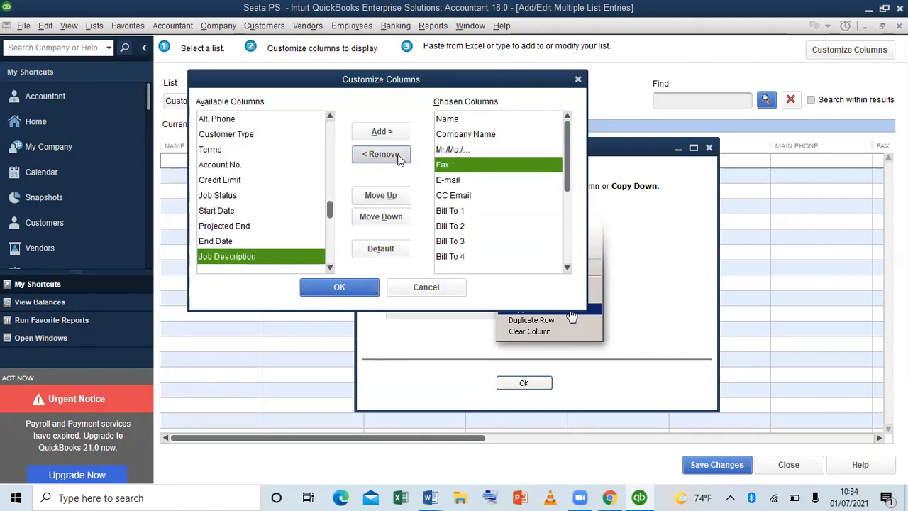
click(398, 156)
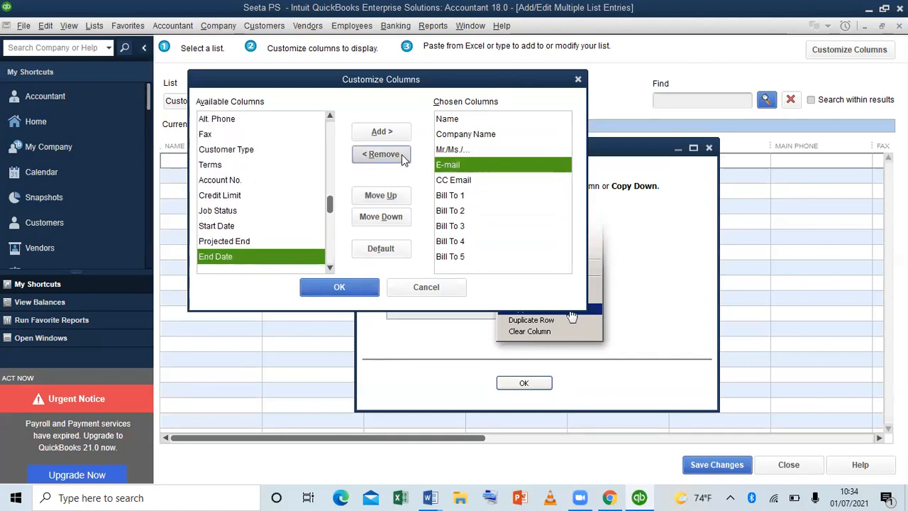
click(402, 156)
click(402, 156)
click(402, 157)
click(402, 156)
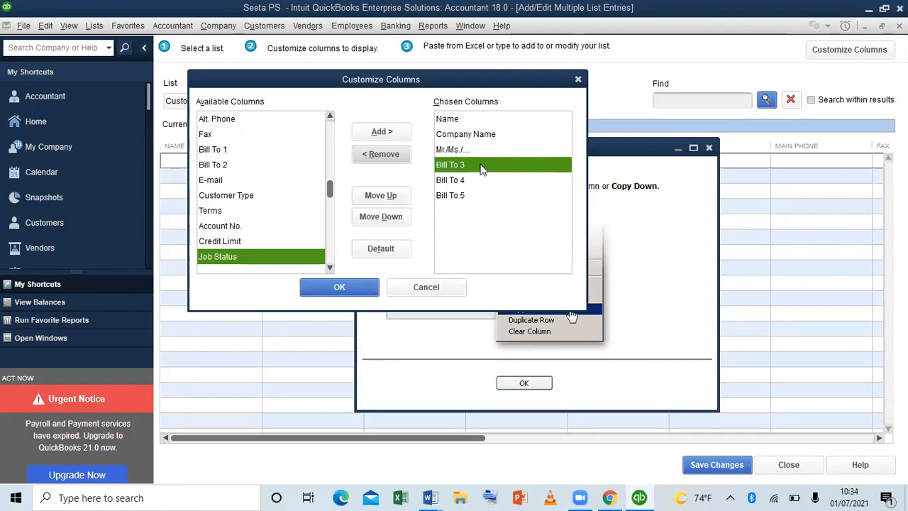
click(396, 160)
click(396, 160)
click(396, 160)
click(396, 160)
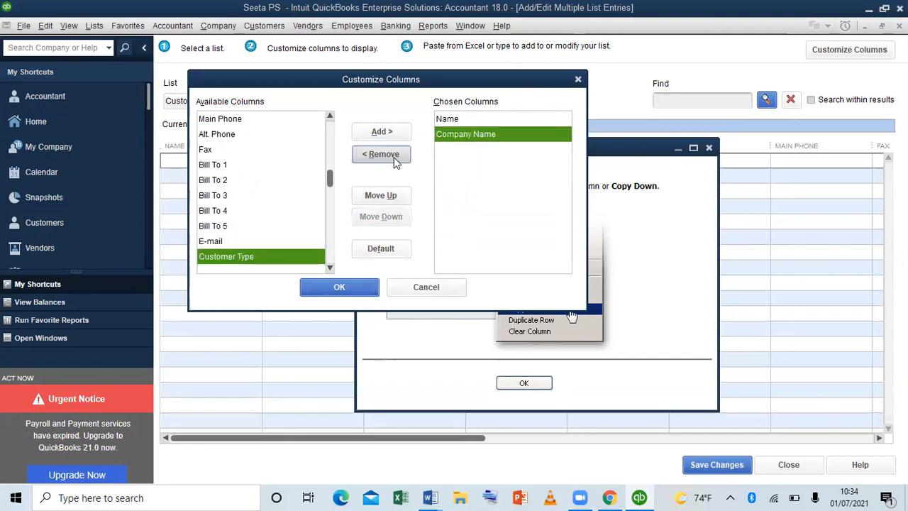
click(396, 160)
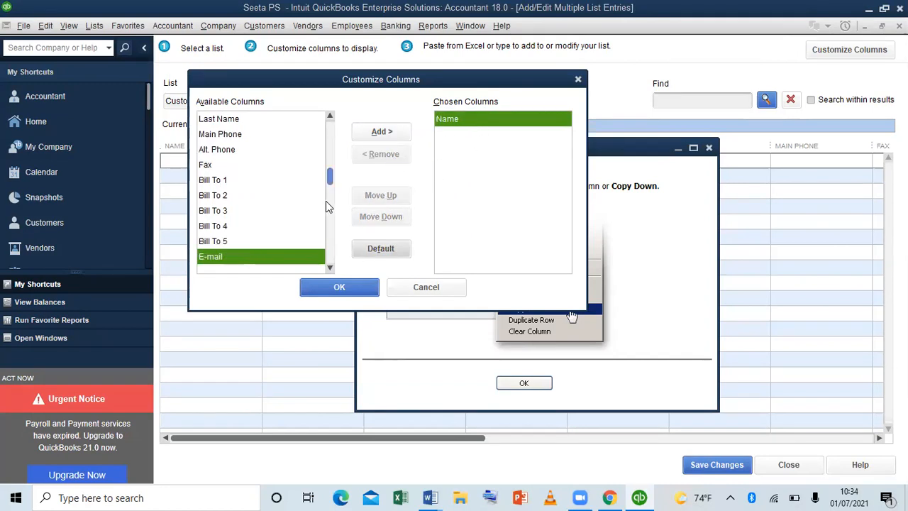
Add Customer Balance from the available columns to the chosen columns
drag(328, 172, 328, 134)
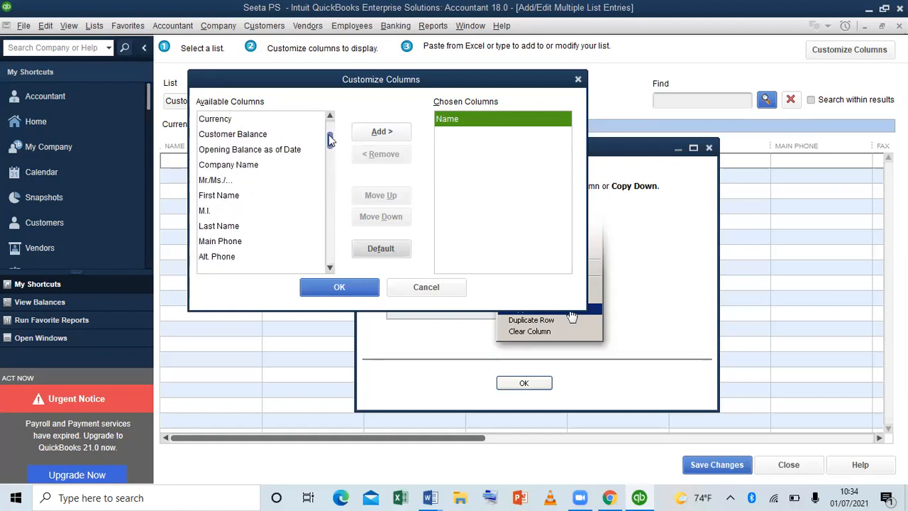
click(257, 138)
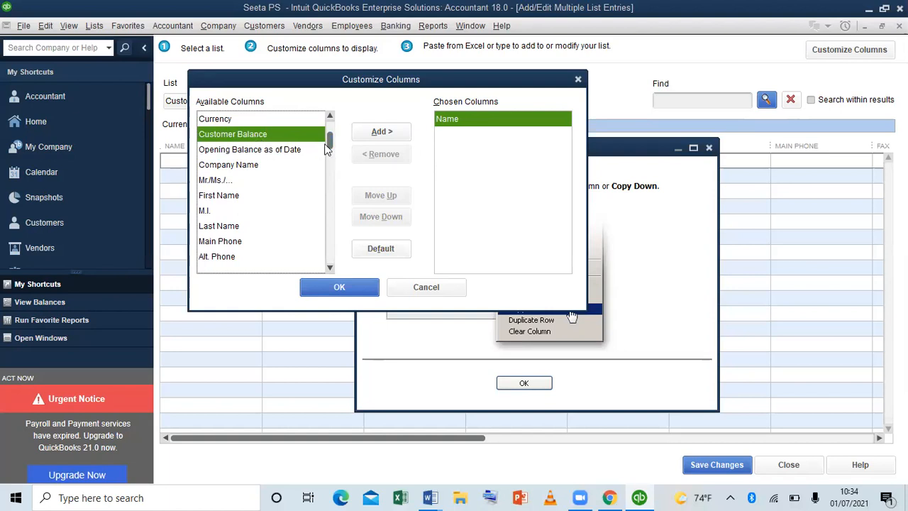
click(384, 132)
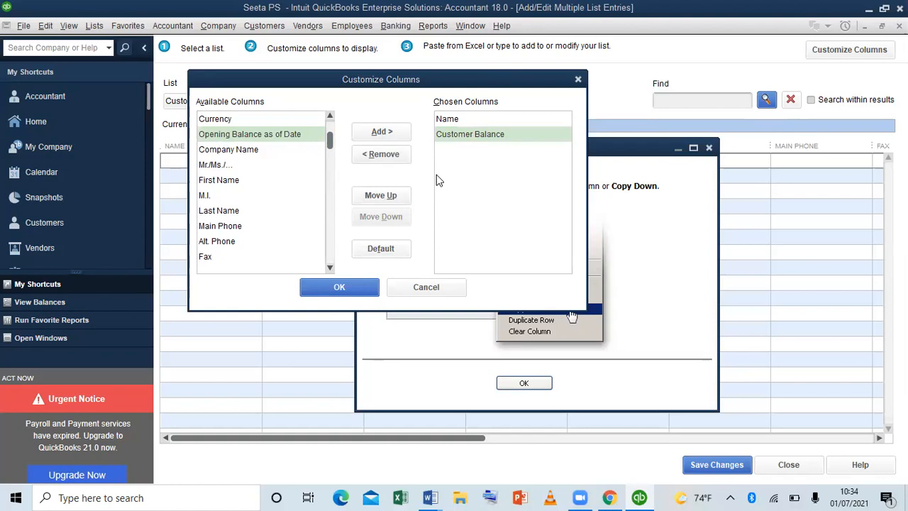
Add the M.I. column to the chosen columns and place it between Name and Customer Balance
click(330, 126)
drag(330, 126, 331, 206)
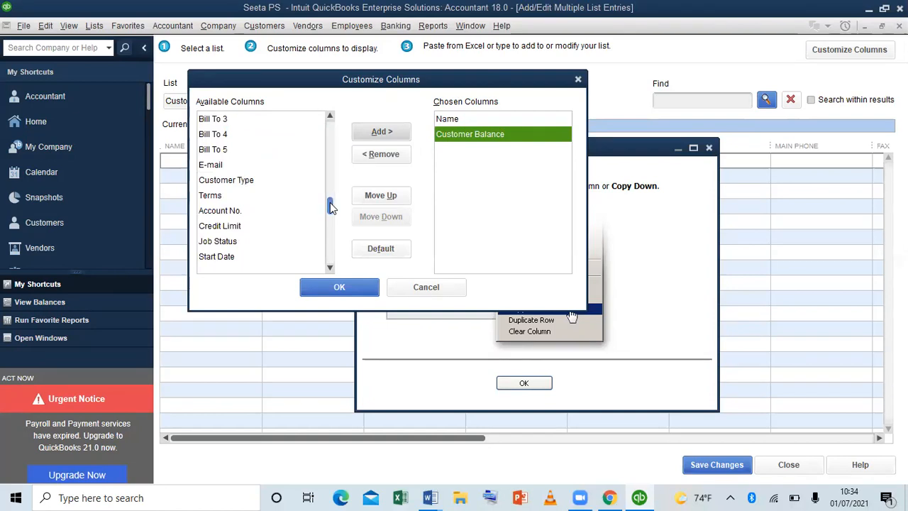
drag(330, 204, 335, 129)
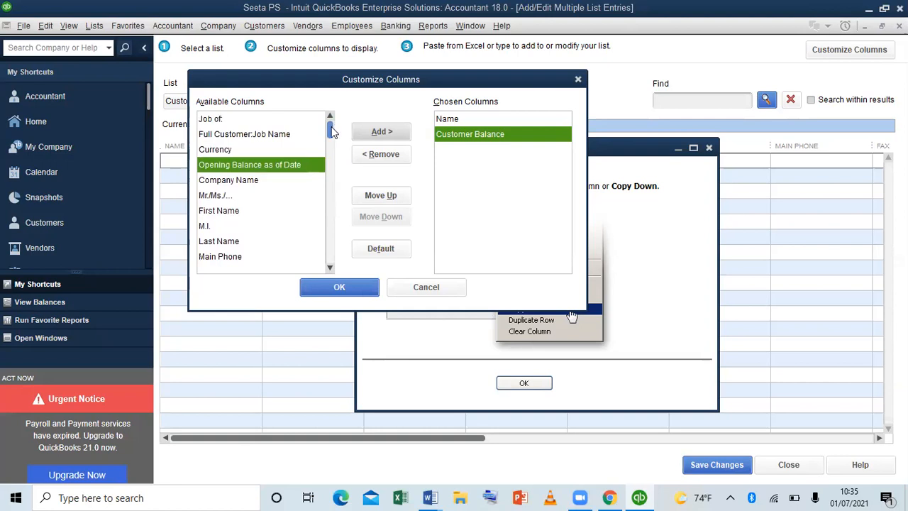
drag(335, 130, 333, 137)
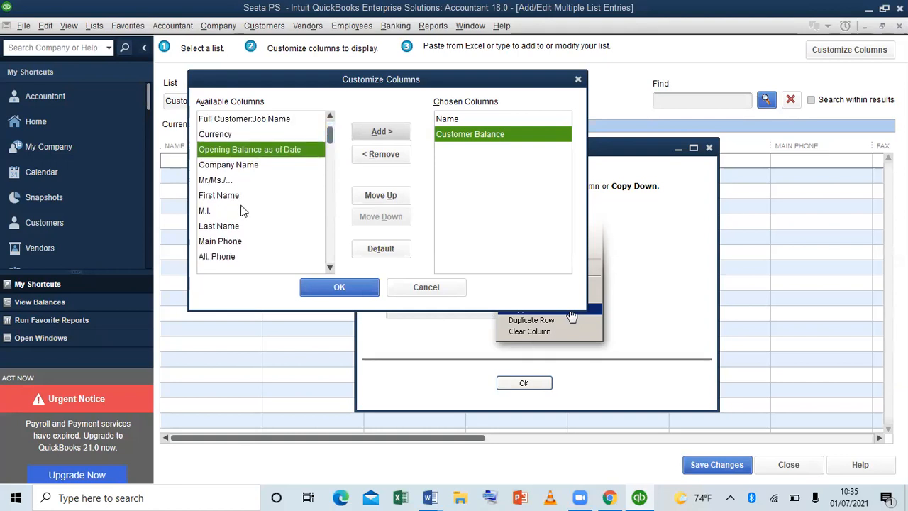
click(211, 213)
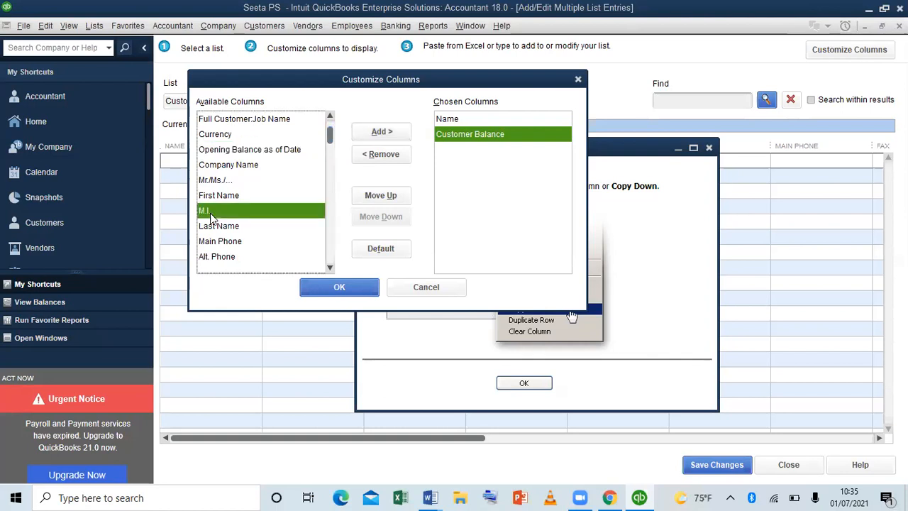
click(378, 134)
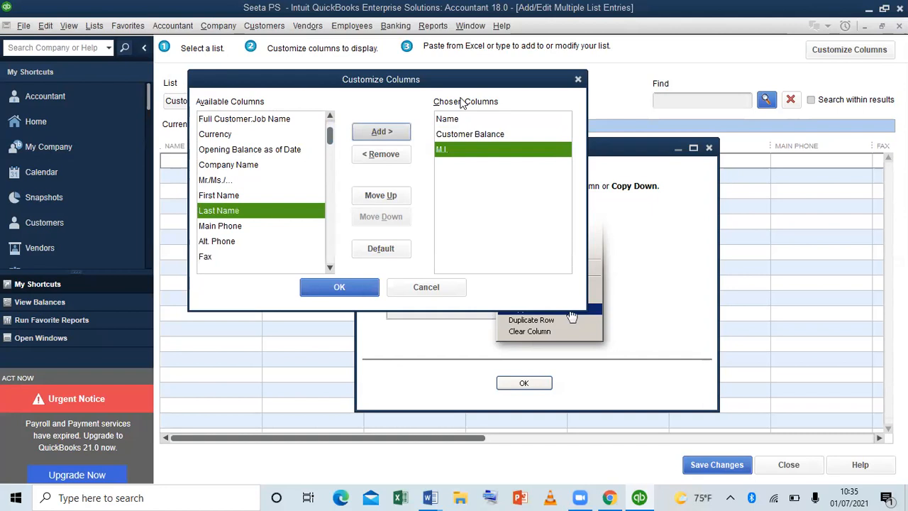
click(378, 197)
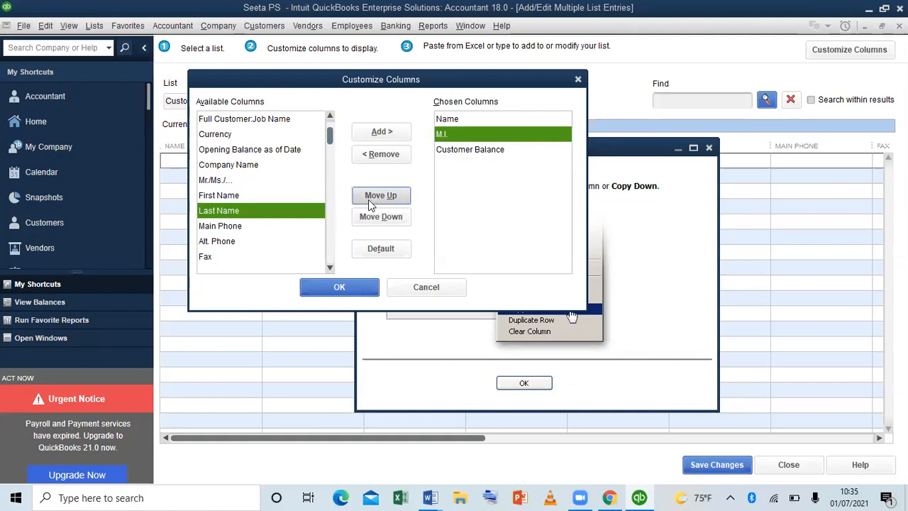
Add the Job Type column to the chosen columns and place it directly above Customer Balance
click(329, 135)
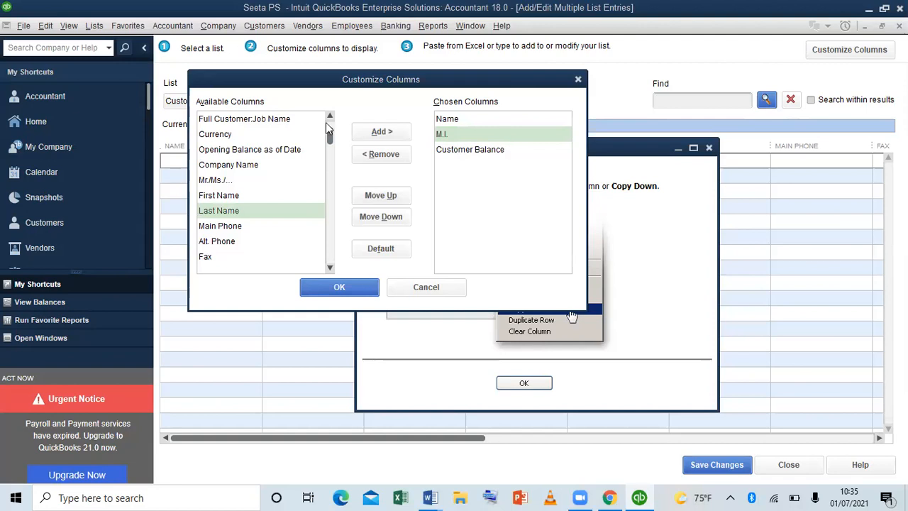
drag(332, 144, 331, 253)
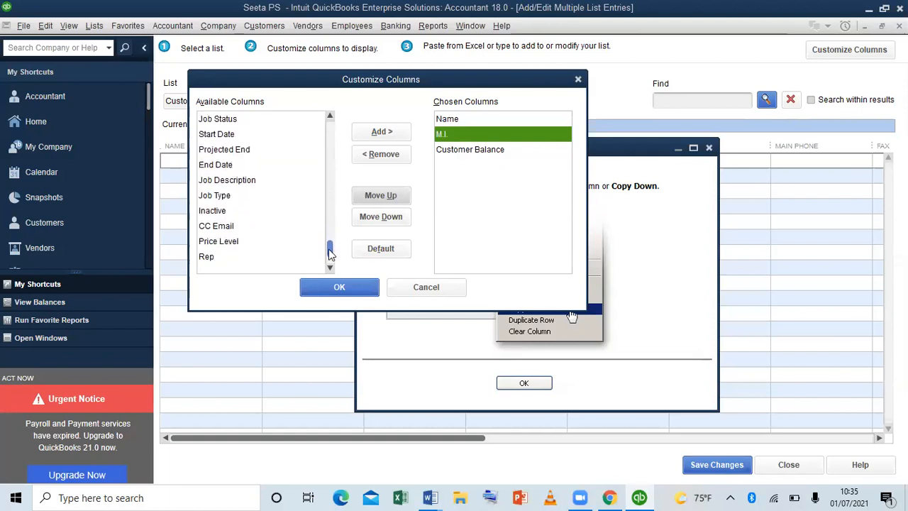
double_click(227, 196)
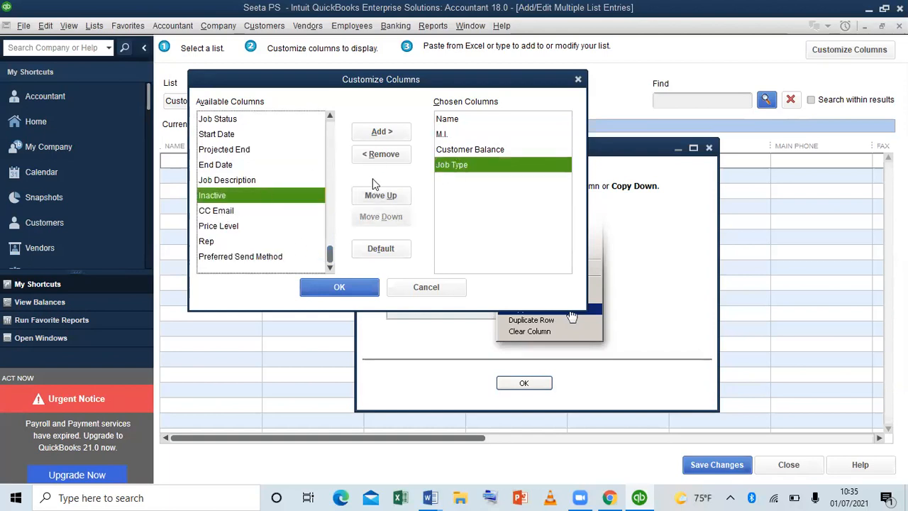
drag(335, 254, 330, 122)
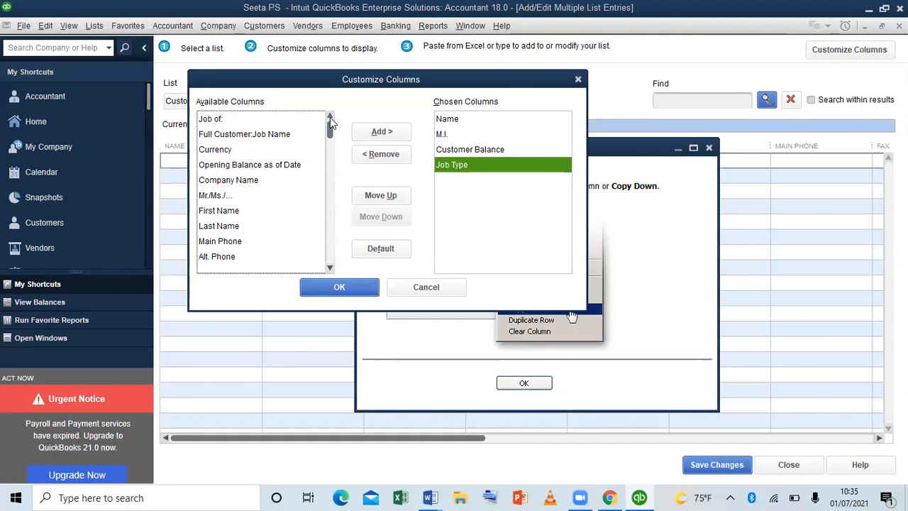
click(329, 268)
drag(328, 269, 337, 269)
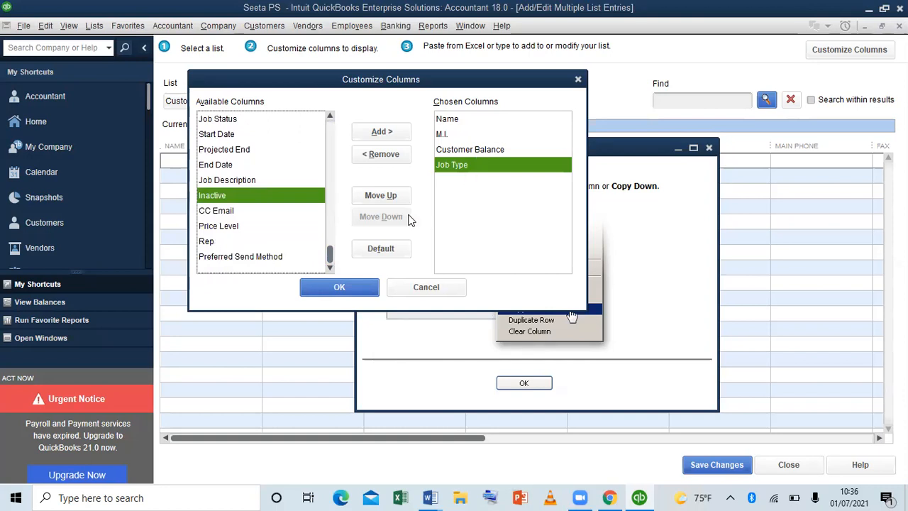
click(393, 198)
click(393, 198)
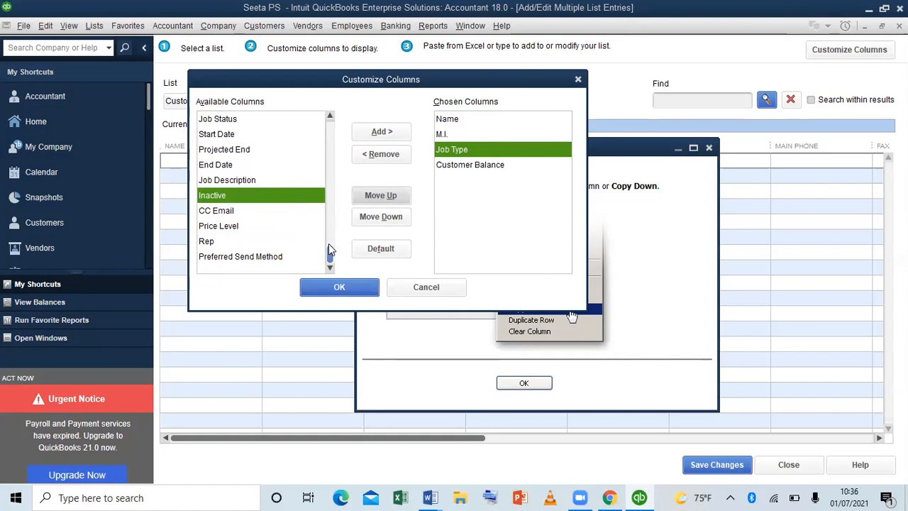
Apply the chosen columns, dismissing the time-saving tip, and narrow the M.I. column to give Job Type more room
drag(331, 263, 331, 131)
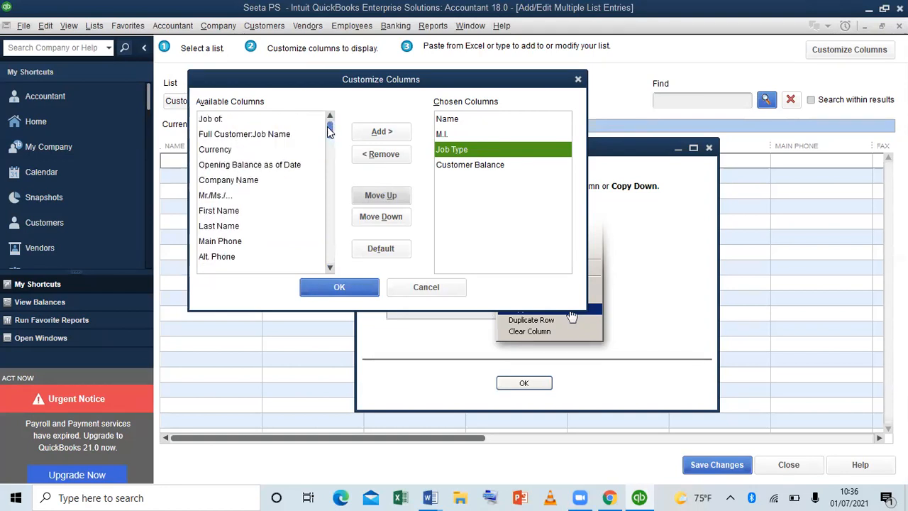
click(342, 288)
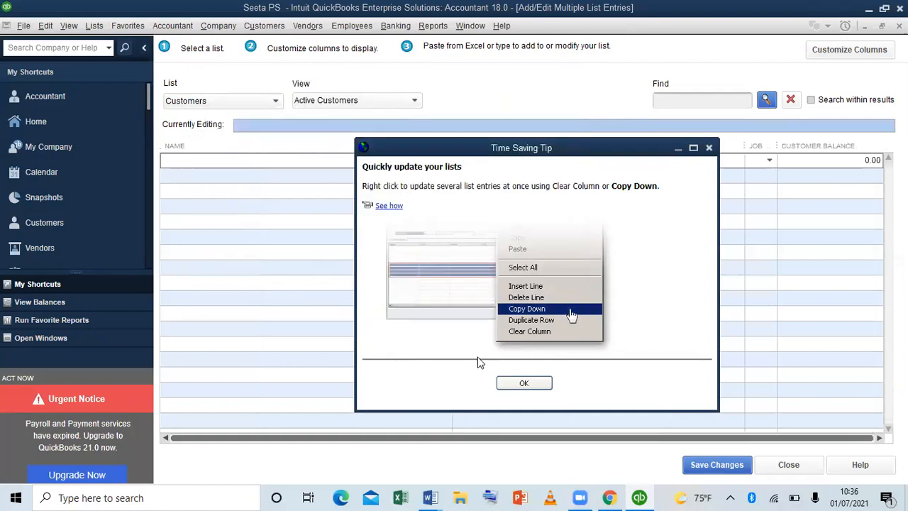
click(518, 384)
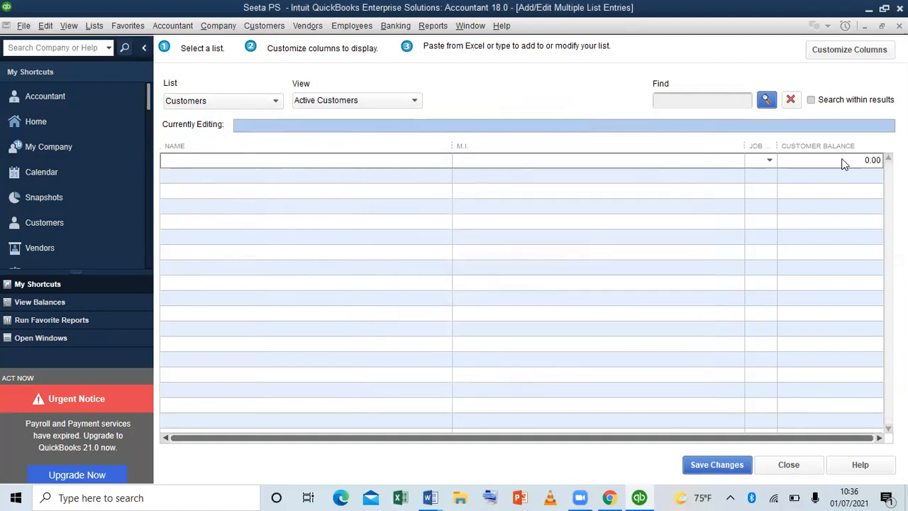
drag(745, 146, 581, 163)
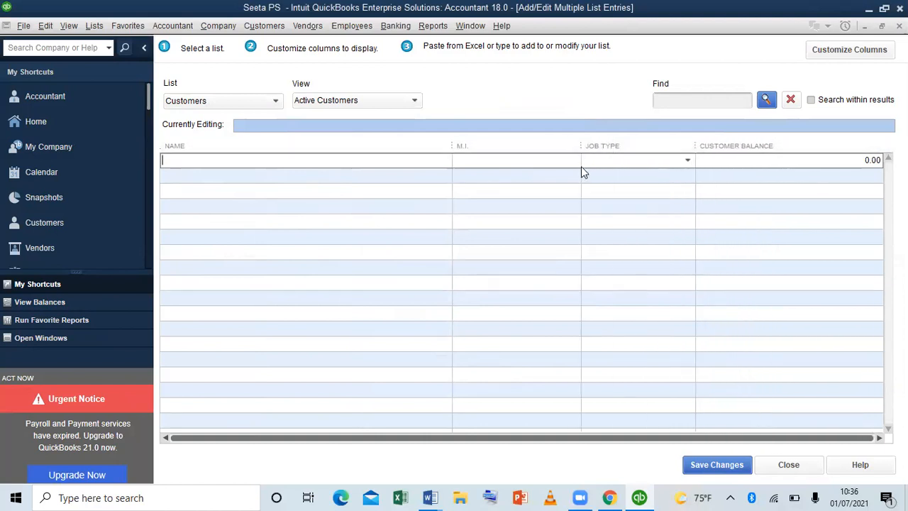
Create a new job type named Day from the first customer row
click(686, 161)
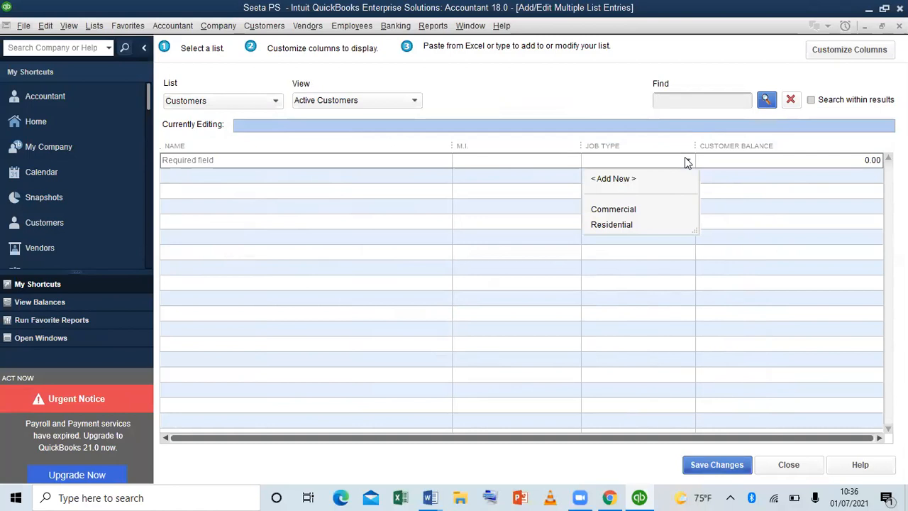
right_click(495, 187)
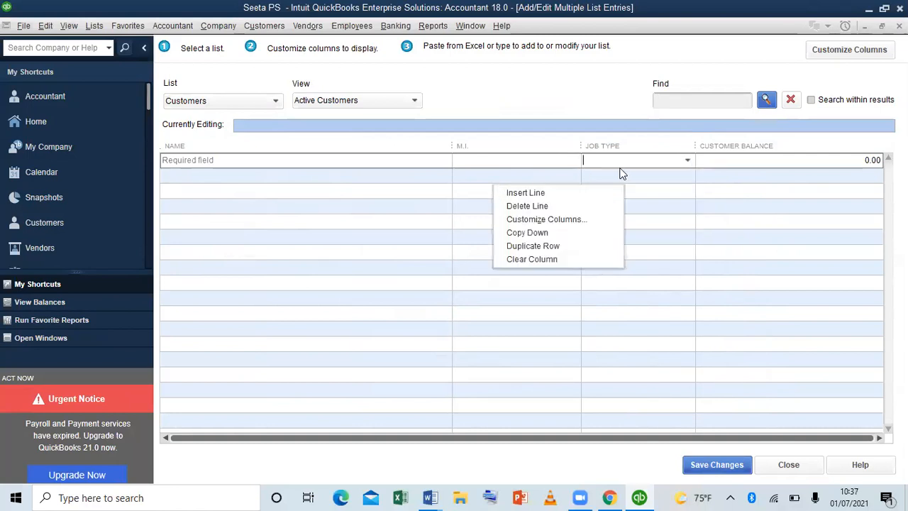
click(630, 164)
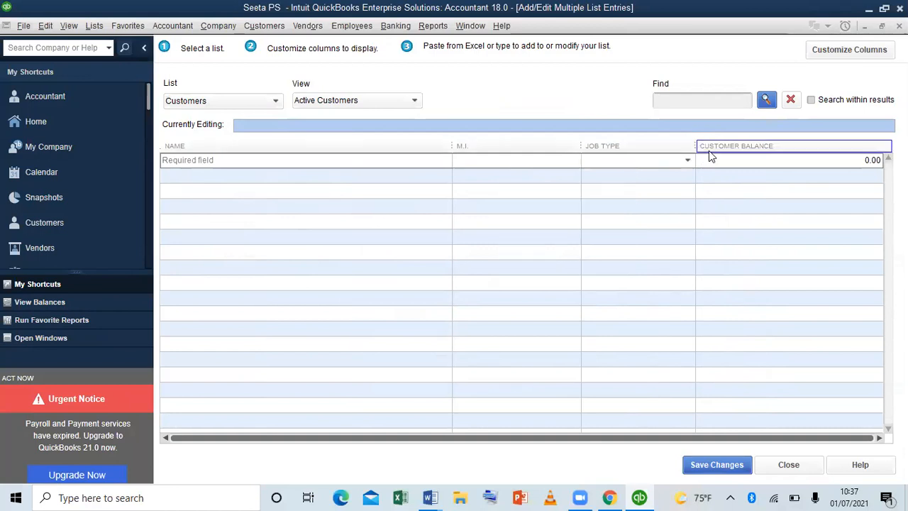
click(688, 160)
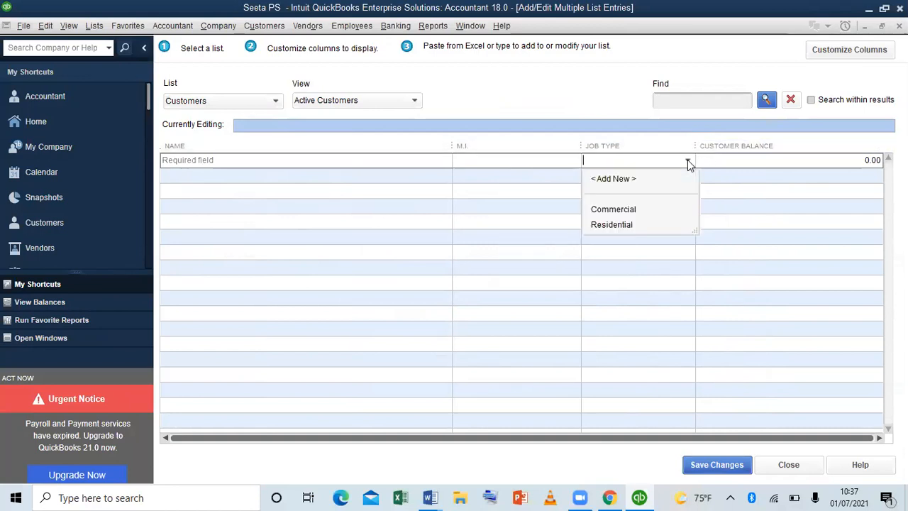
click(614, 178)
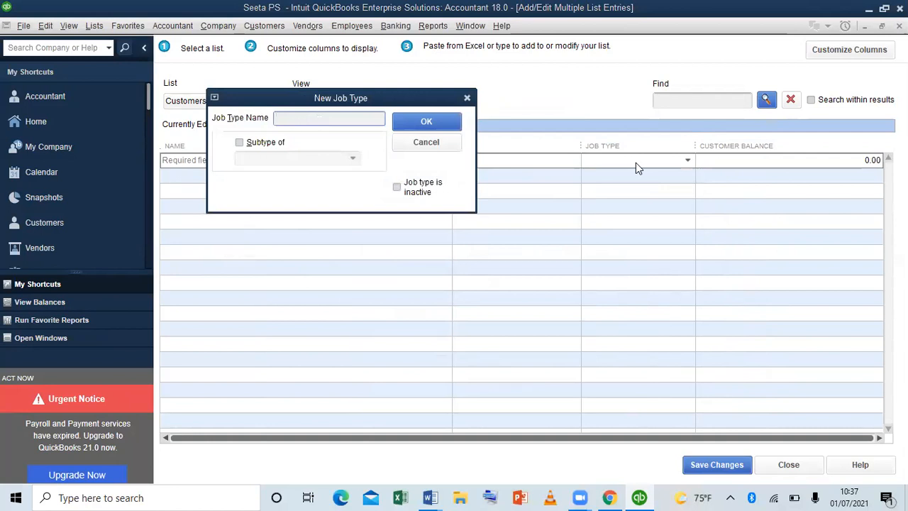
text(Day)
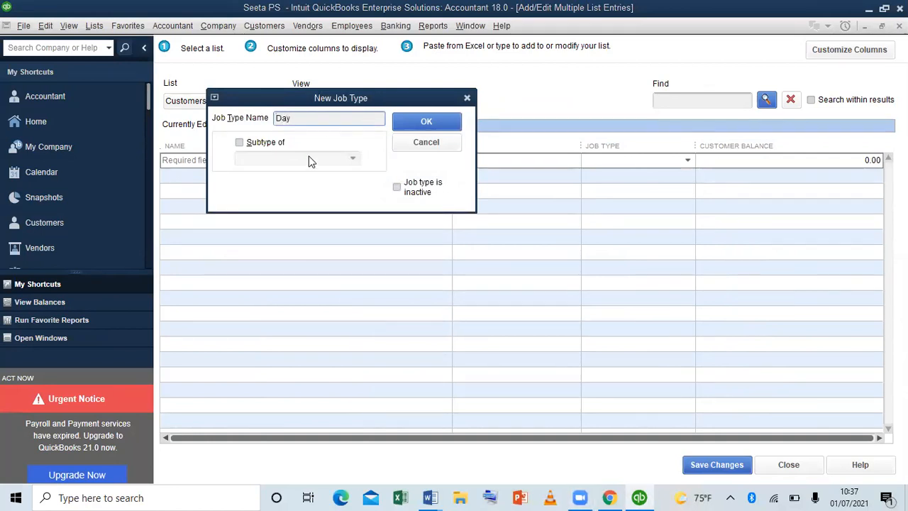
click(426, 127)
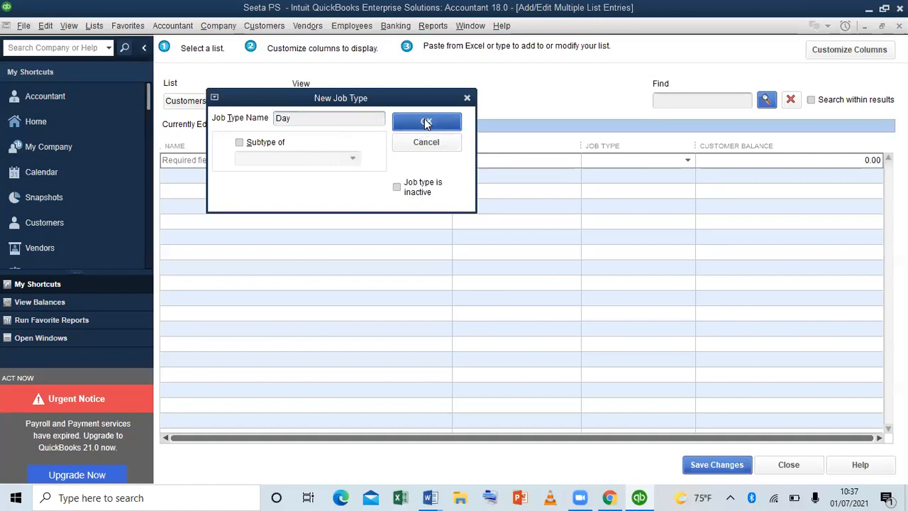
Create a new job type named Boarding from the first customer row and slightly narrow the Name column
click(687, 159)
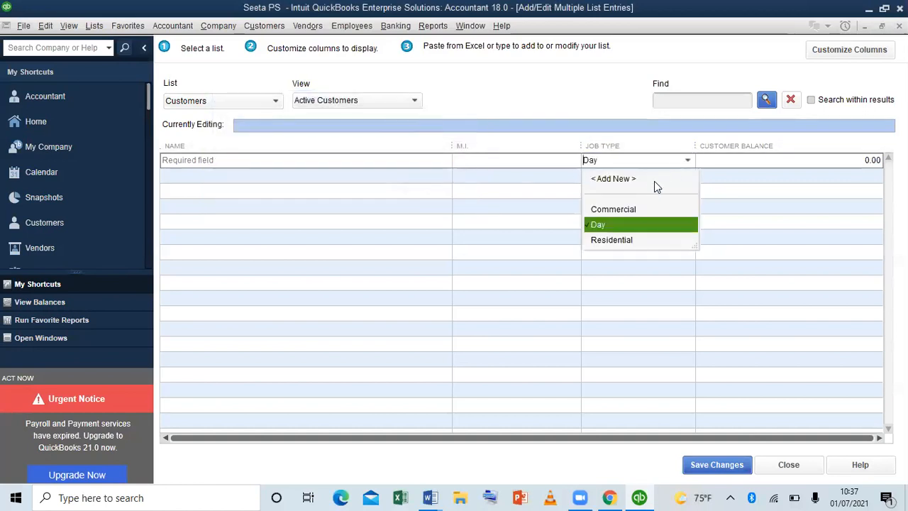
click(616, 179)
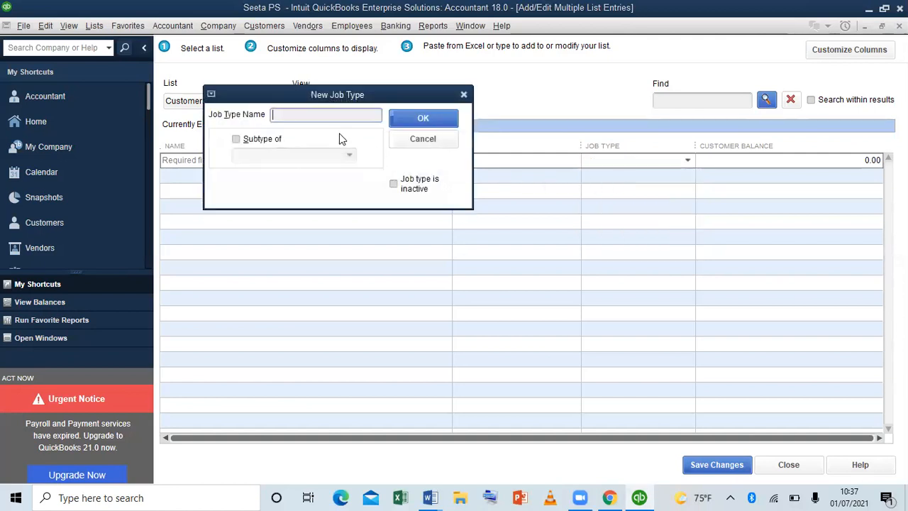
text(Boarding)
click(420, 124)
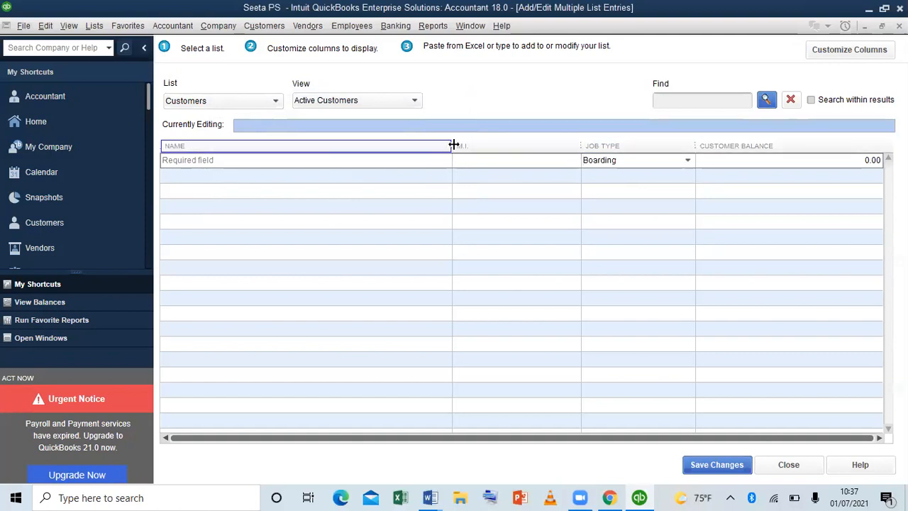
drag(446, 144, 435, 145)
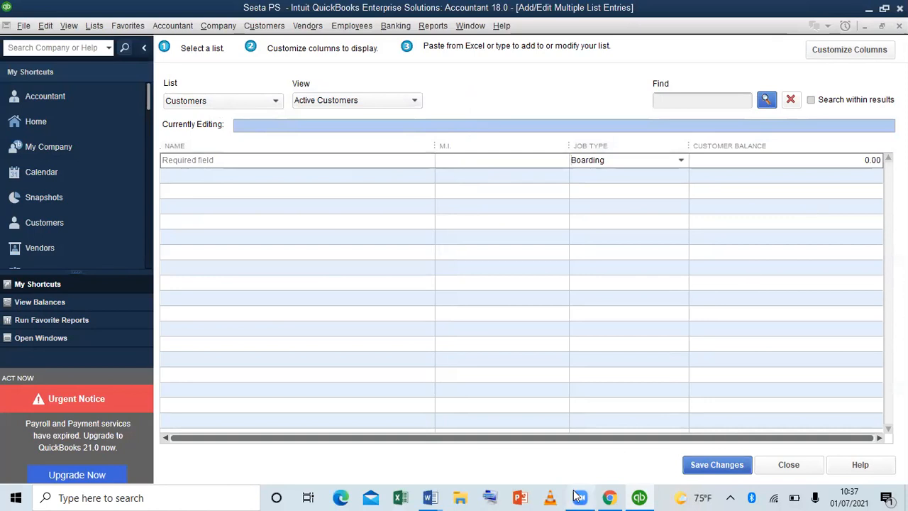
Switch to the QB practice questions document in Word and copy the whole sample school enrollment list table
mouse_move(433, 497)
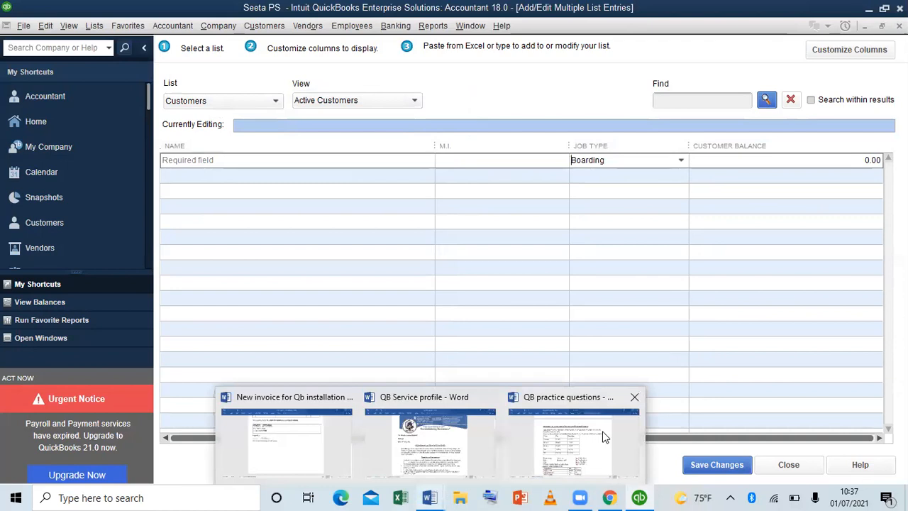
click(574, 452)
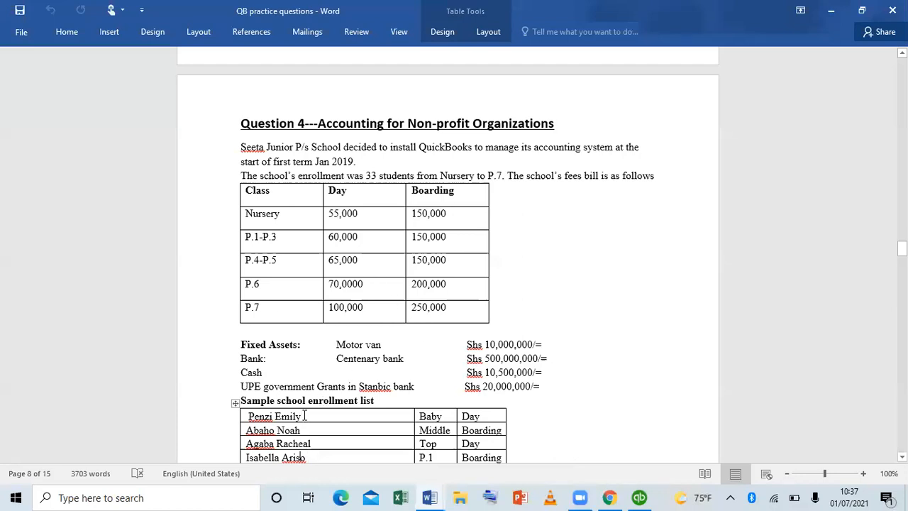
key(Down)
key(Down)
key(Down)
key(Down)
key(Down)
key(Down)
key(Down)
key(Down)
key(Down)
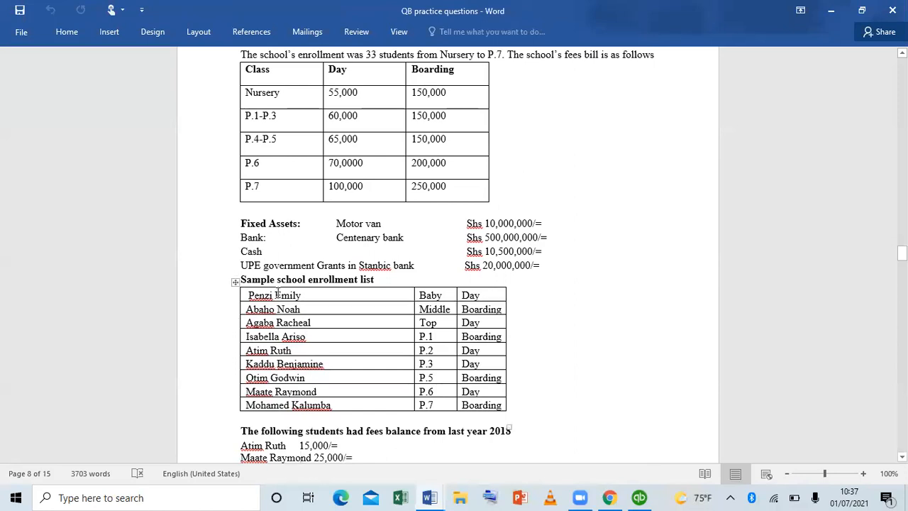
click(235, 283)
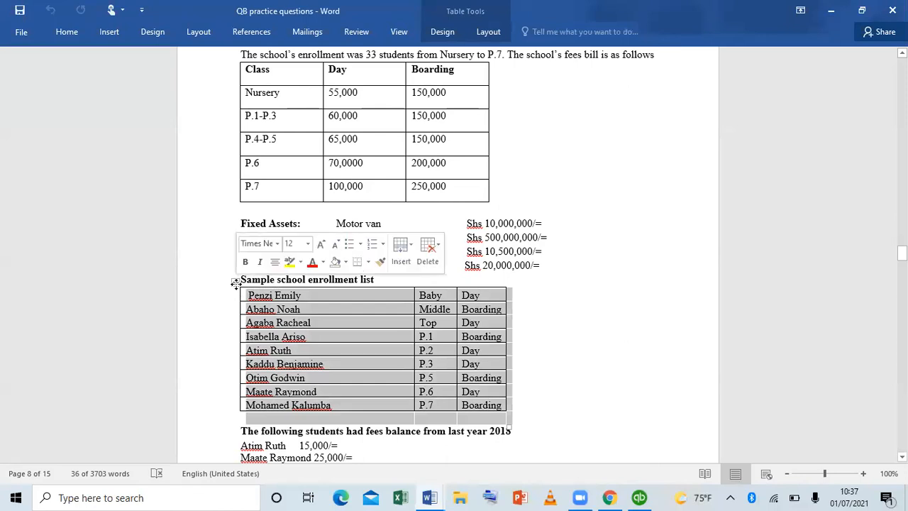
right_click(236, 284)
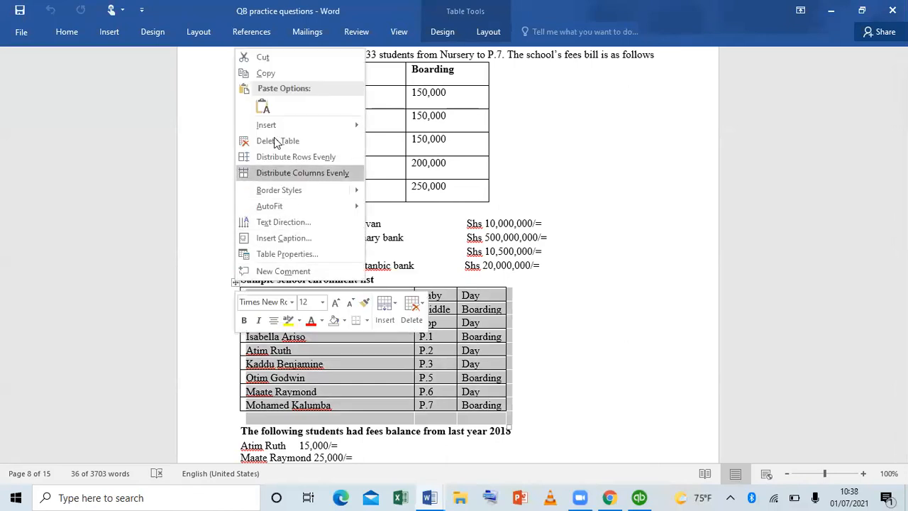
click(289, 73)
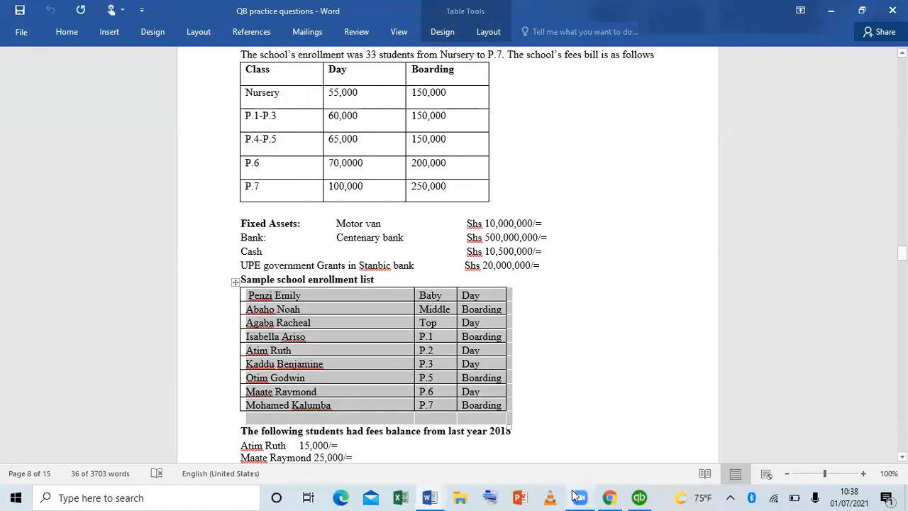
Switch back to QuickBooks and paste the copied enrollment list into the customer grid, starting at the first Name cell
click(641, 496)
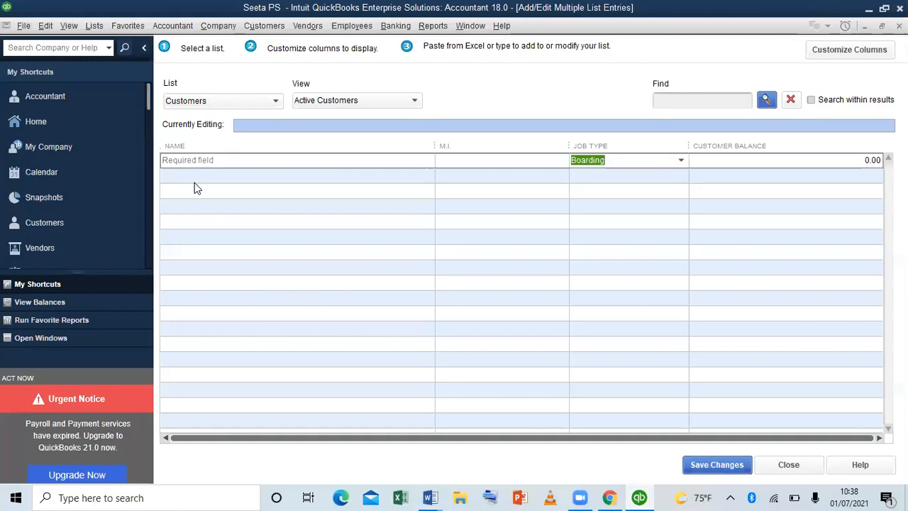
click(193, 159)
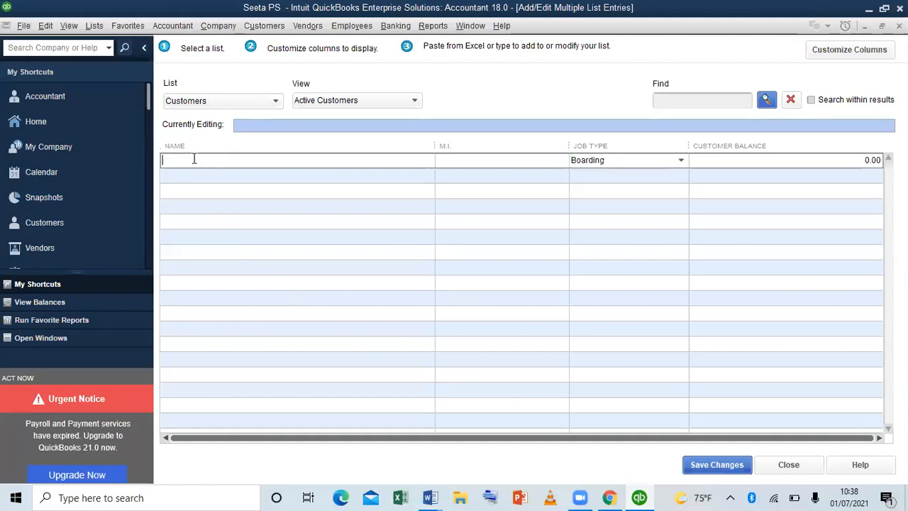
key(ctrl+v)
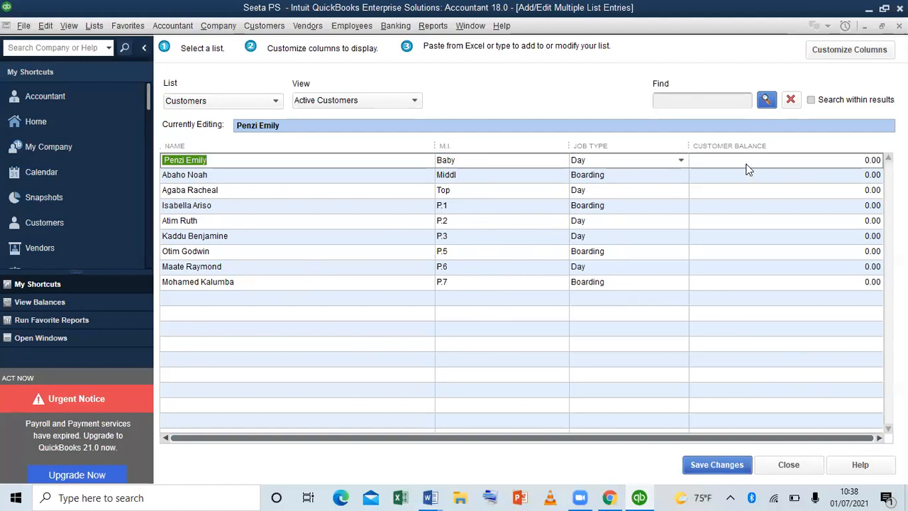
click(517, 44)
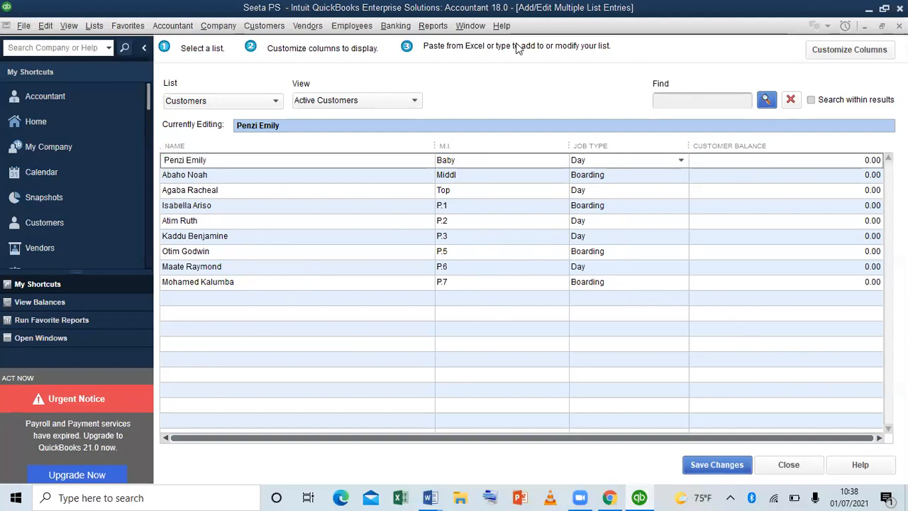
Set the customer balance to 15,000 for the P.2 Day student and 25,000 for the P.6 Day student
click(767, 220)
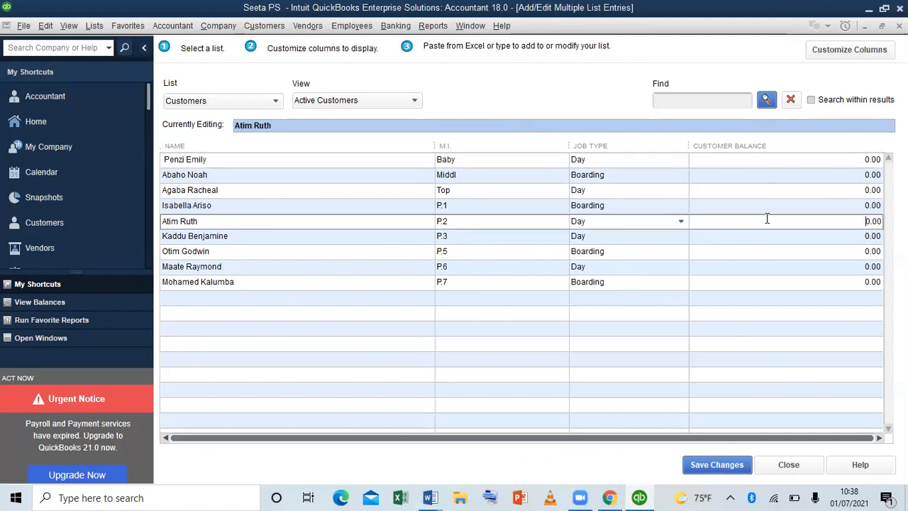
text(1500)
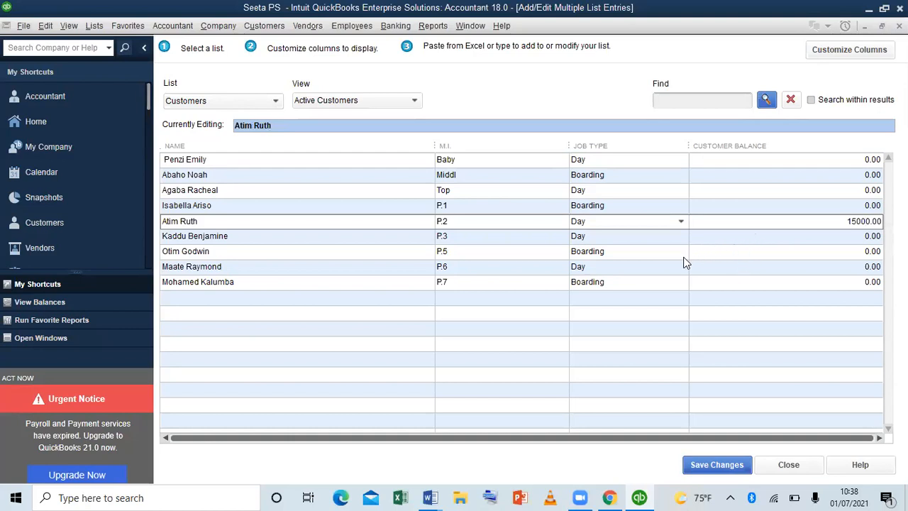
click(735, 268)
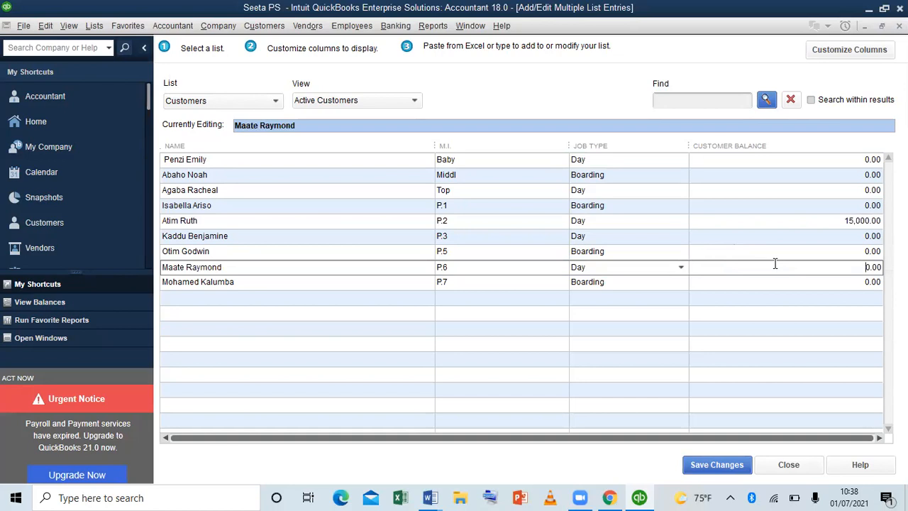
text(2500)
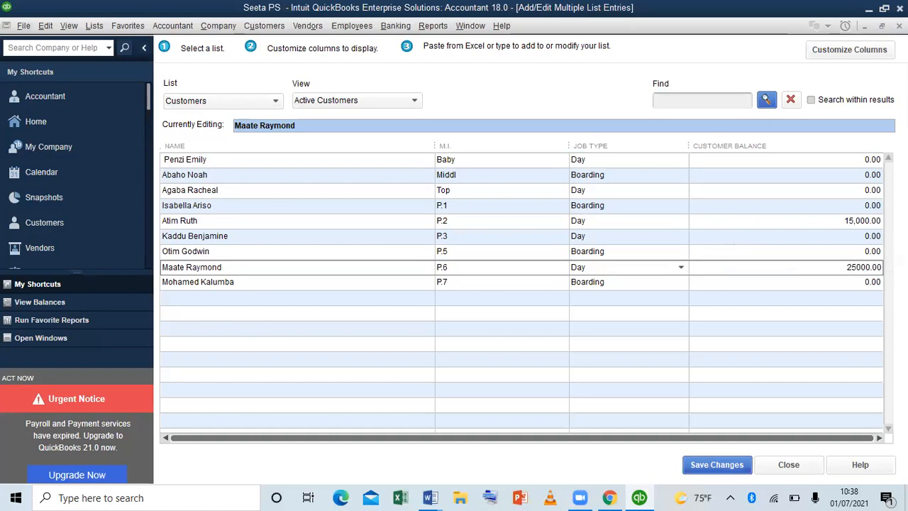
click(764, 283)
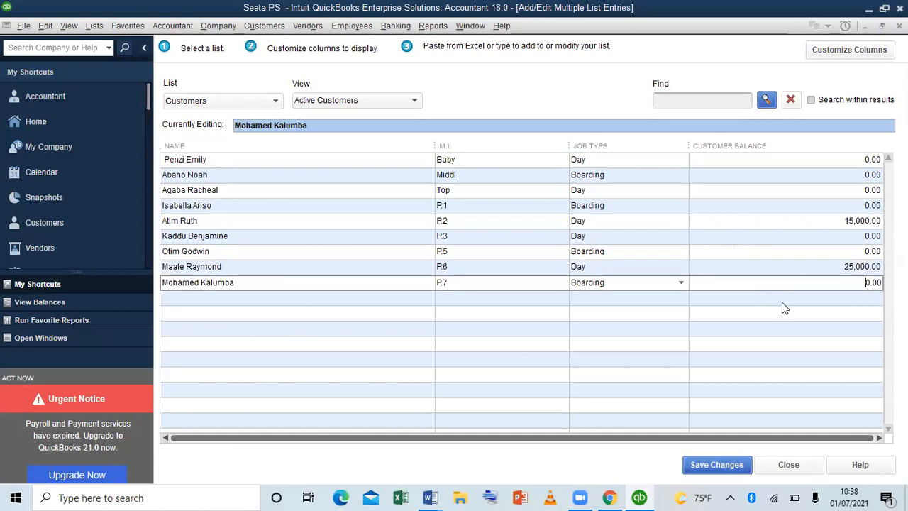
Save the customer records, then close the multiple list entry window and the Customer Center
click(716, 466)
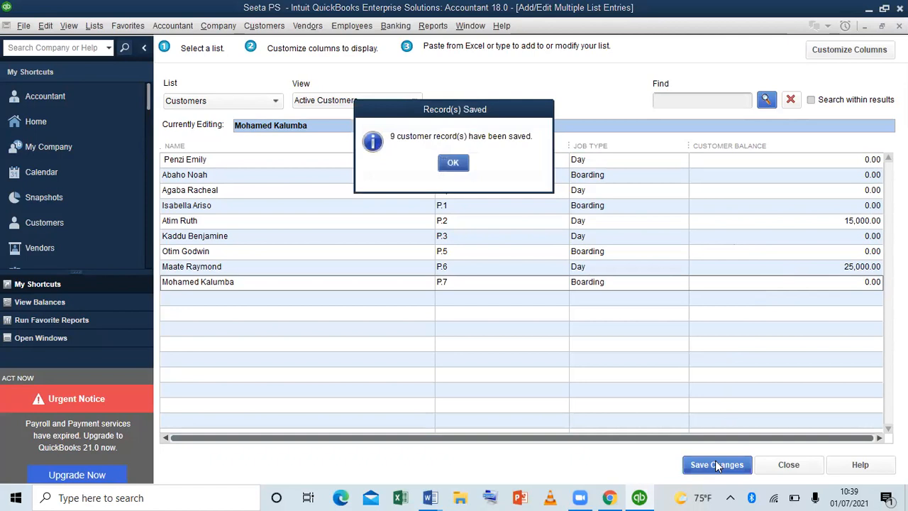
click(451, 164)
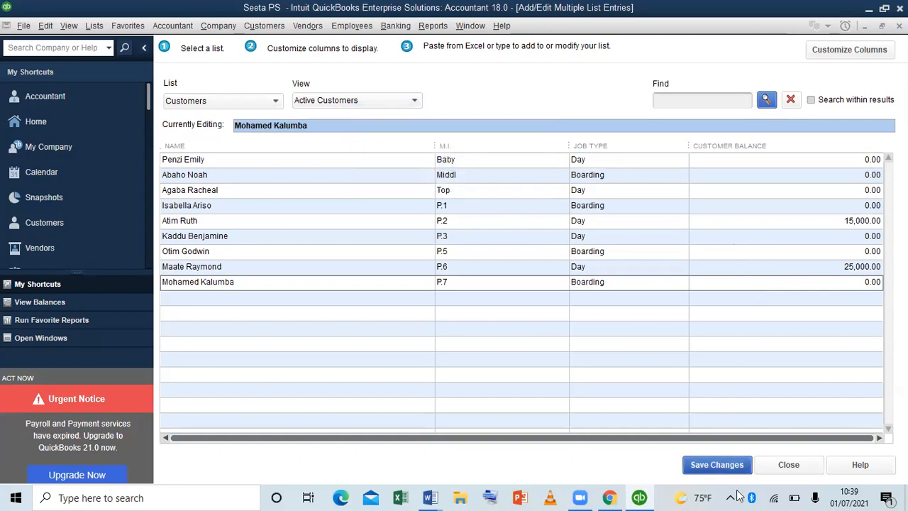
click(801, 471)
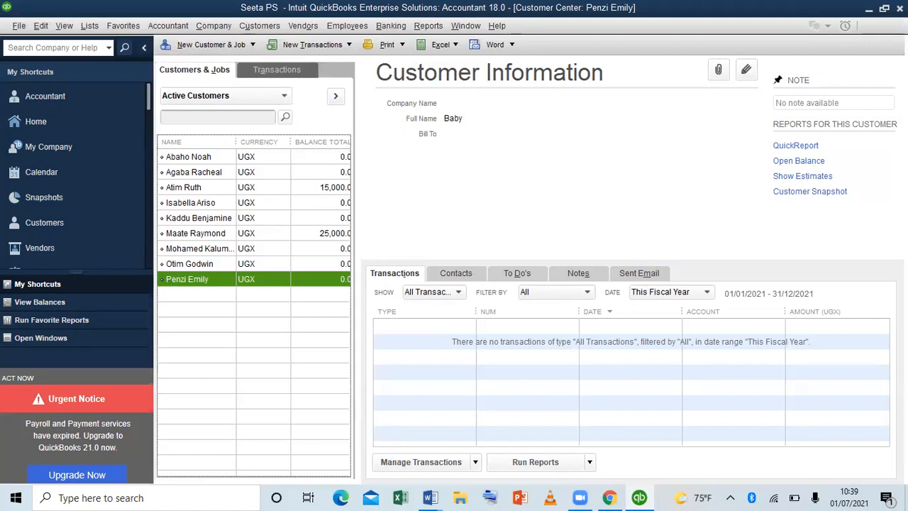
click(900, 27)
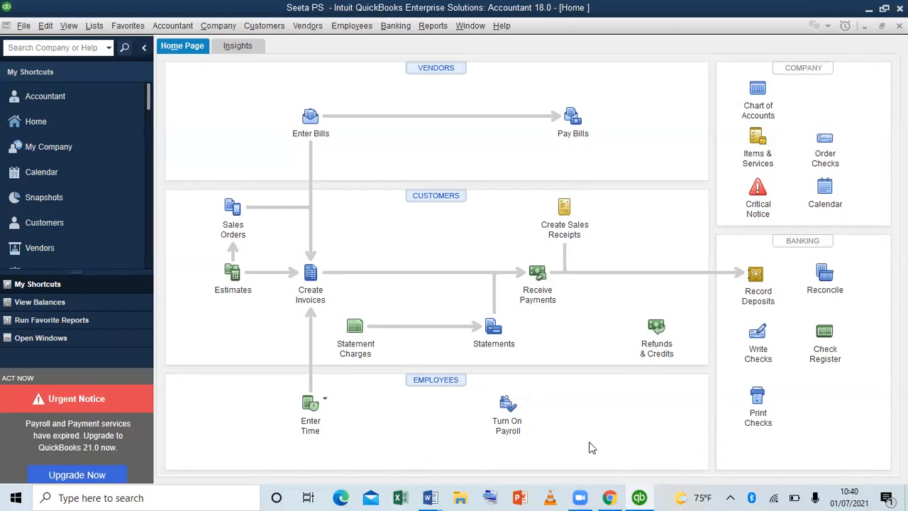
Start a new invoice for the Baby class student and apply the Intuit Service Invoice template
click(311, 275)
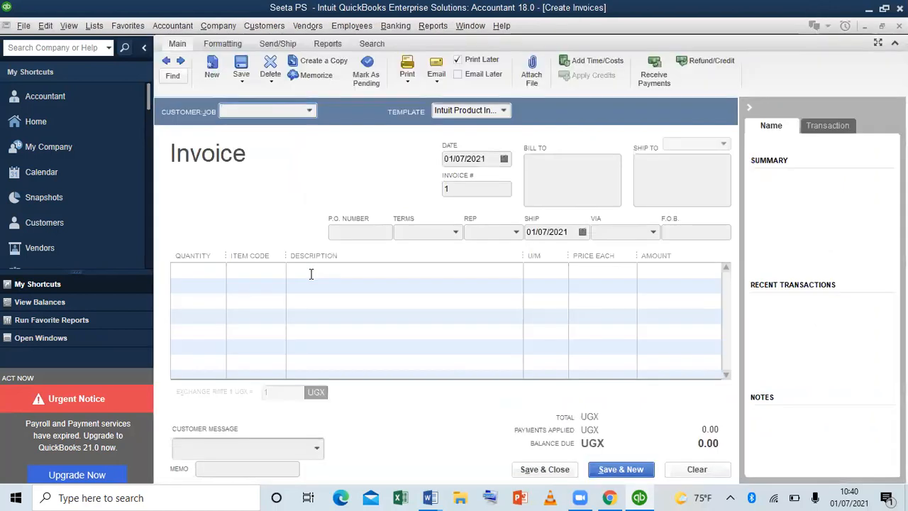
text(Penzi Emily)
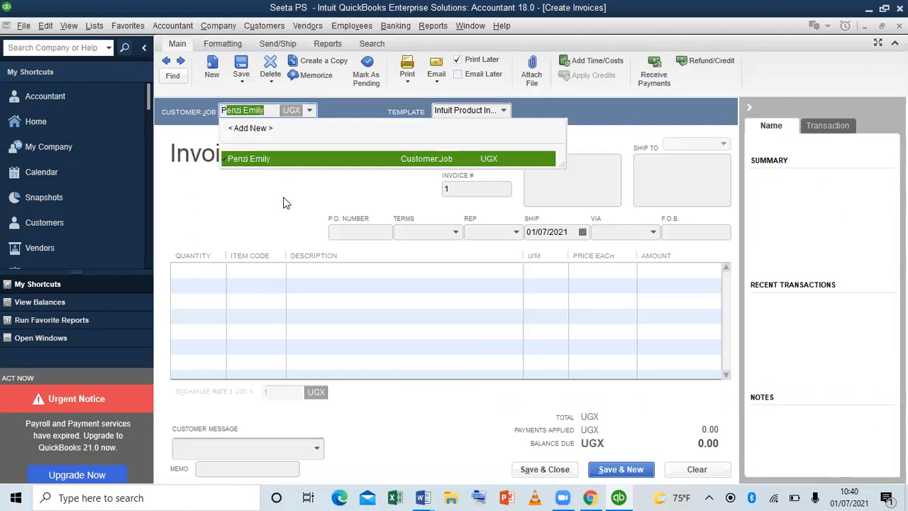
click(270, 159)
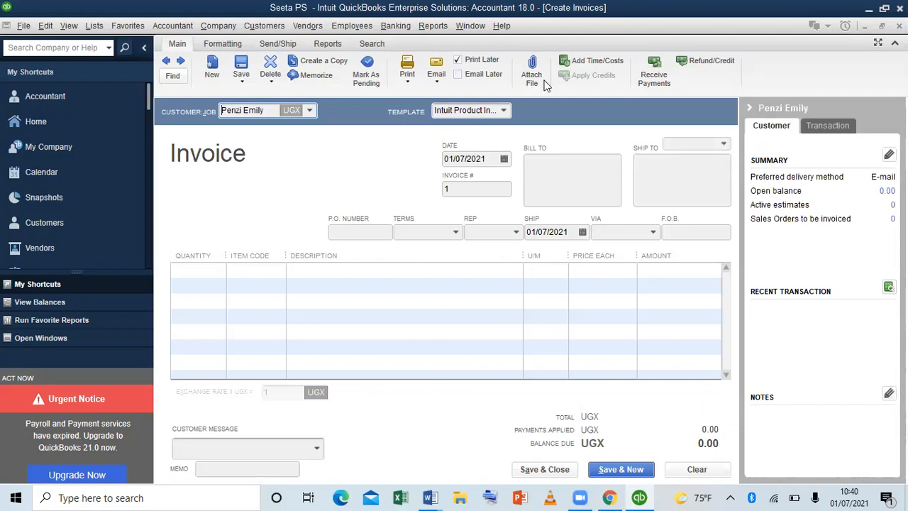
click(504, 110)
click(504, 111)
click(504, 111)
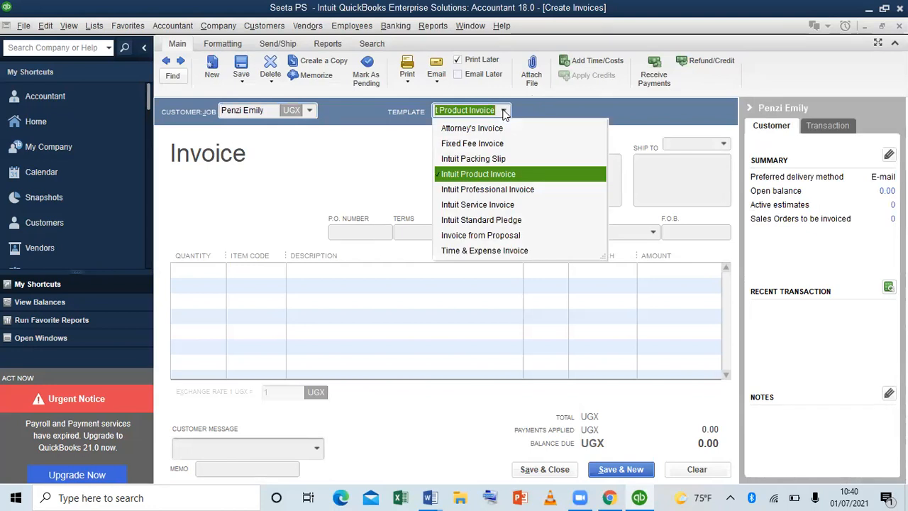
click(482, 206)
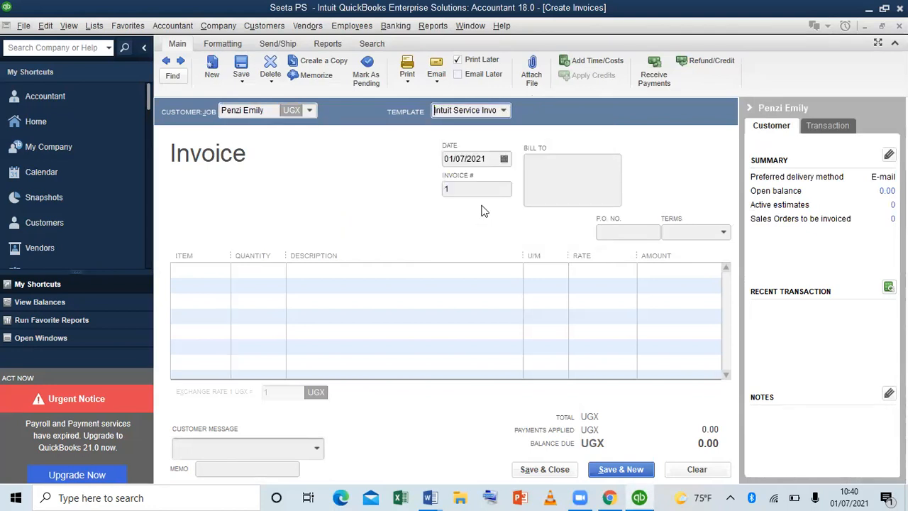
Add the Nursery boarding service item to the first line of the invoice
click(197, 270)
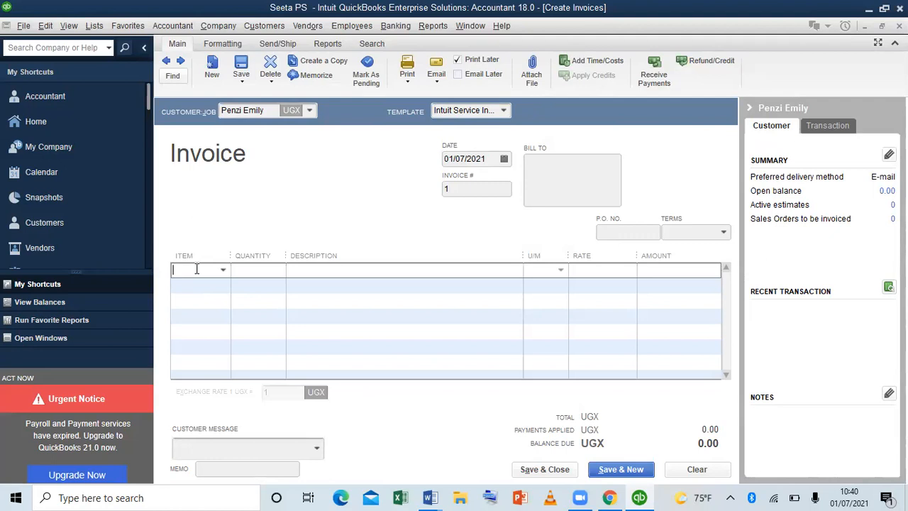
text(n)
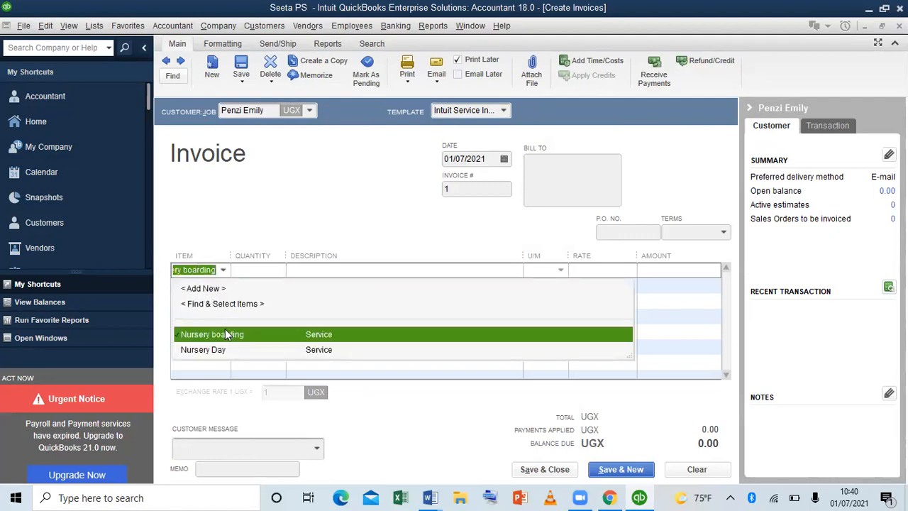
click(227, 333)
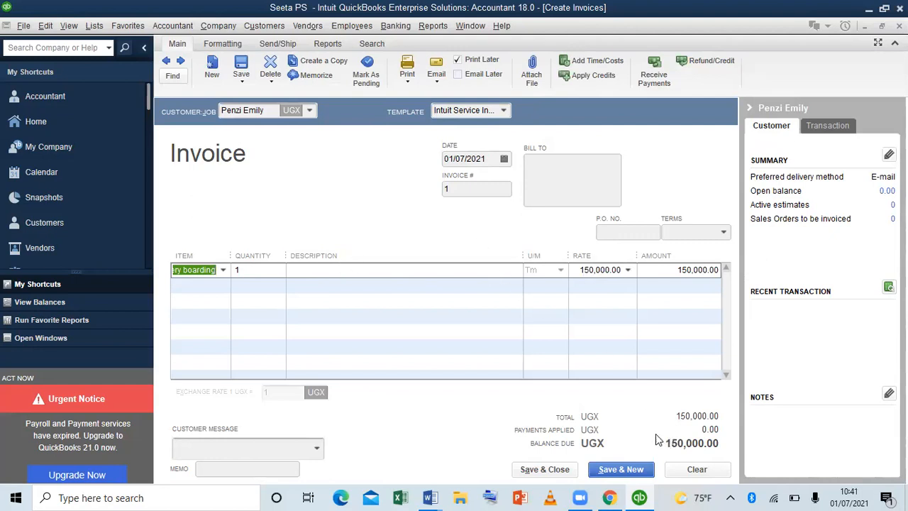
Set the invoice date to 1/1/2019
click(504, 159)
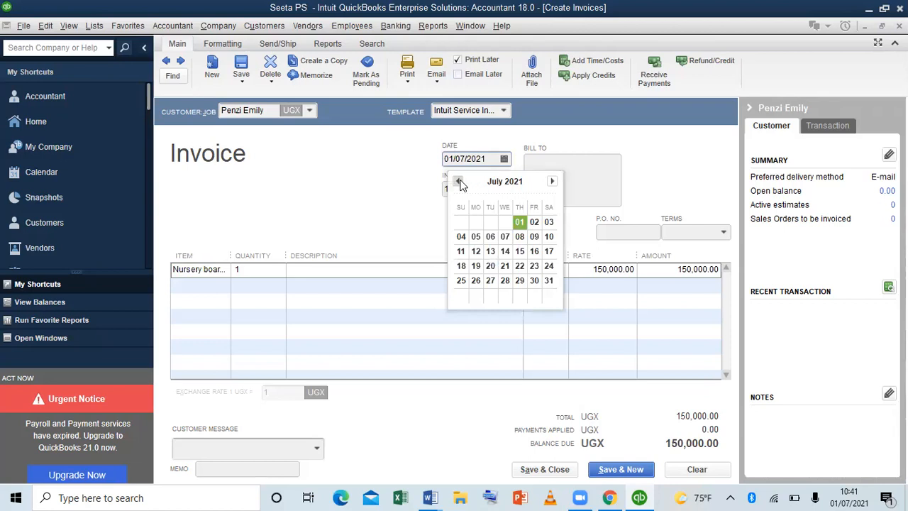
click(488, 159)
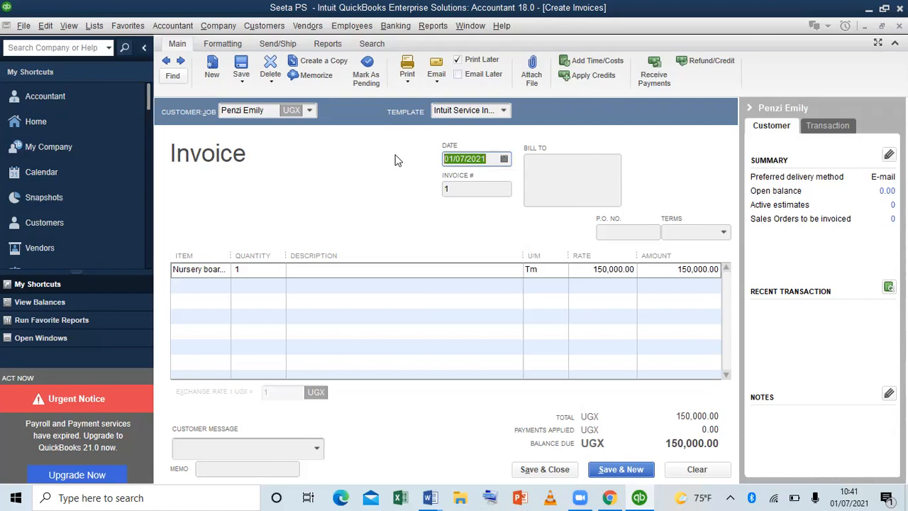
text(1/1/2)
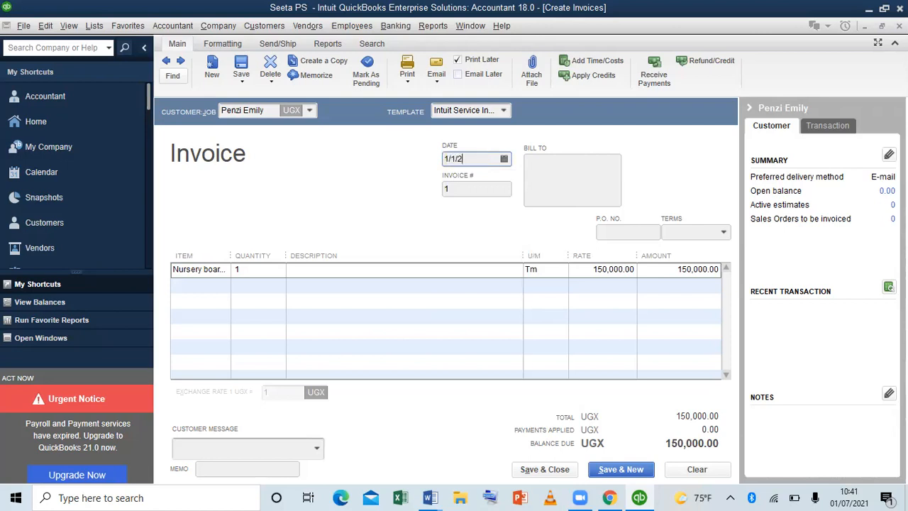
text(019)
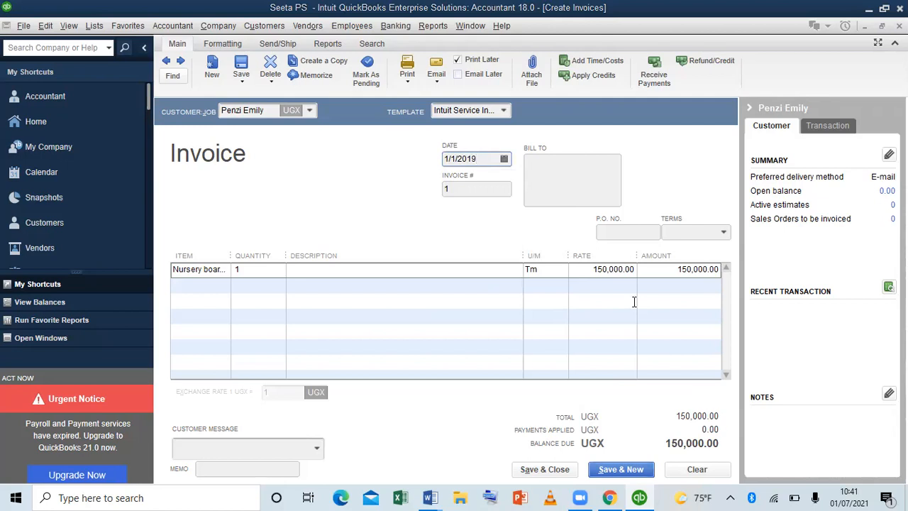
Save the Baby class student's invoice despite its past date and choose the first student in the customer list for the next invoice
click(621, 469)
click(427, 242)
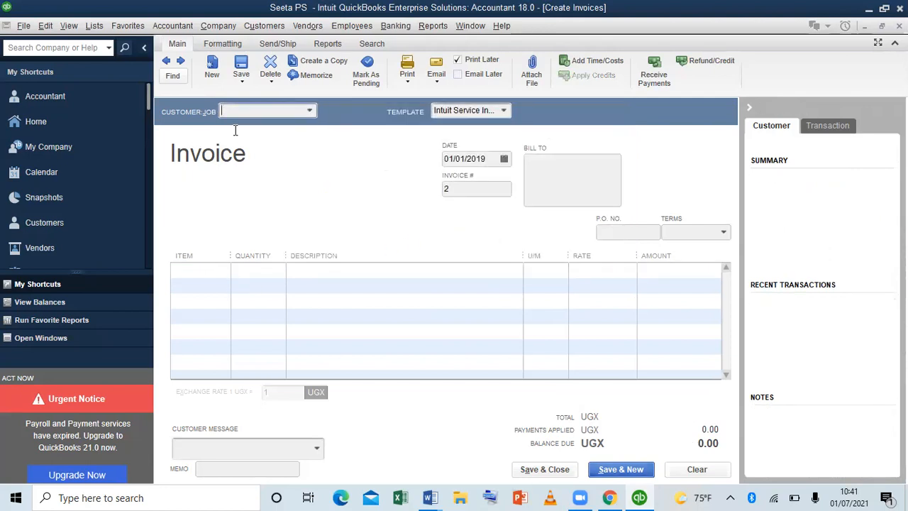
text(Abaho Noah)
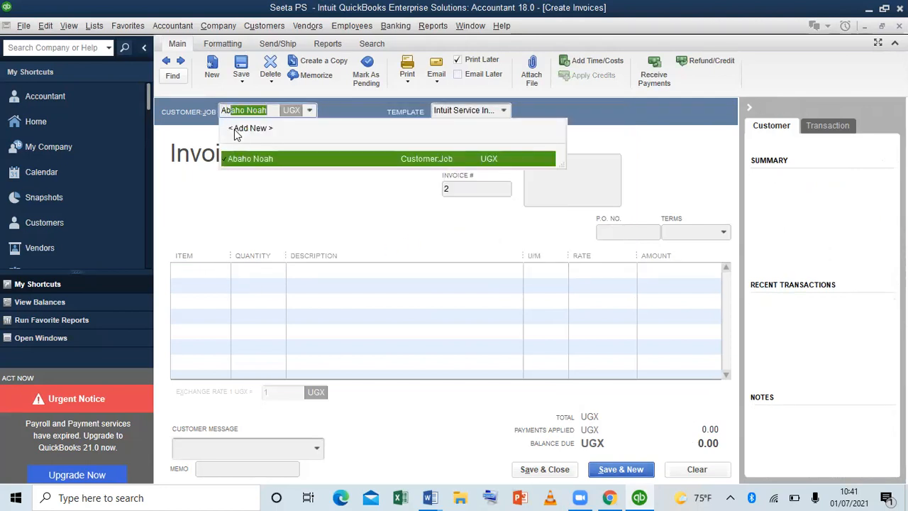
click(263, 158)
Add the Nursery boarding item to invoice 2 and save it, accepting the past transaction date
click(203, 272)
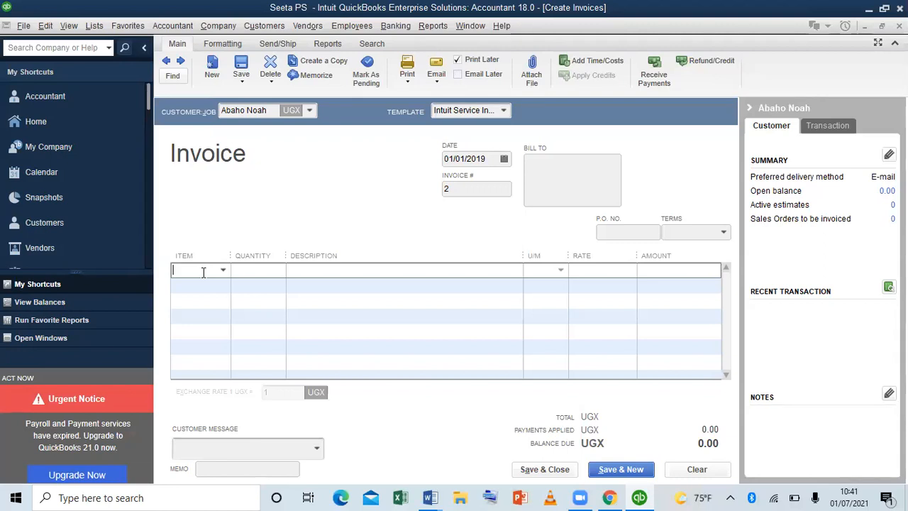
text(n)
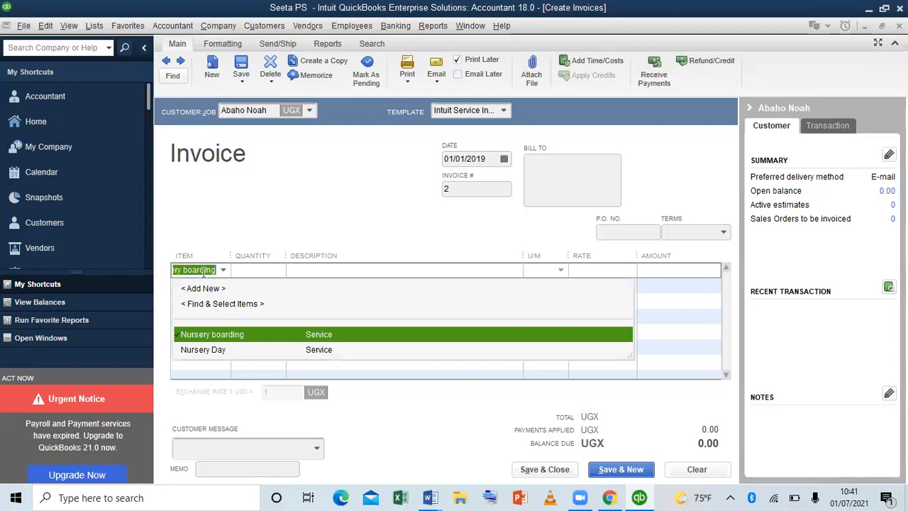
click(220, 338)
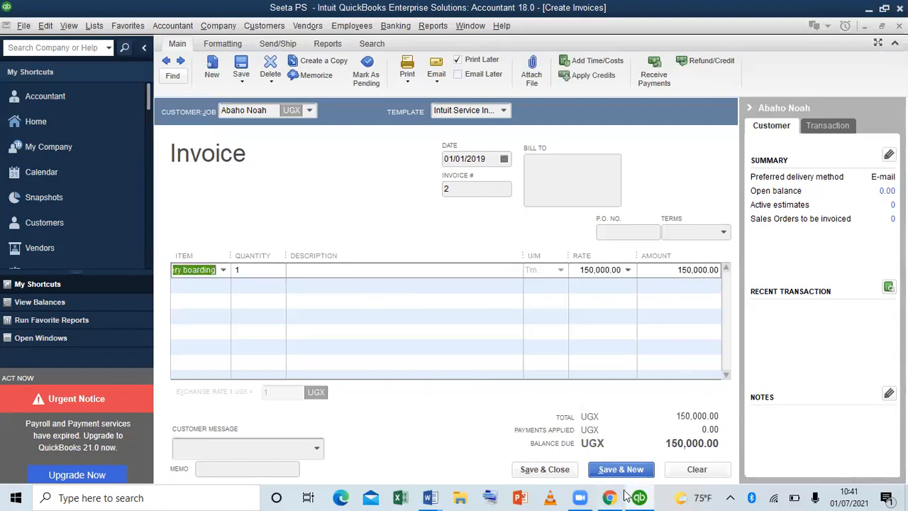
click(619, 469)
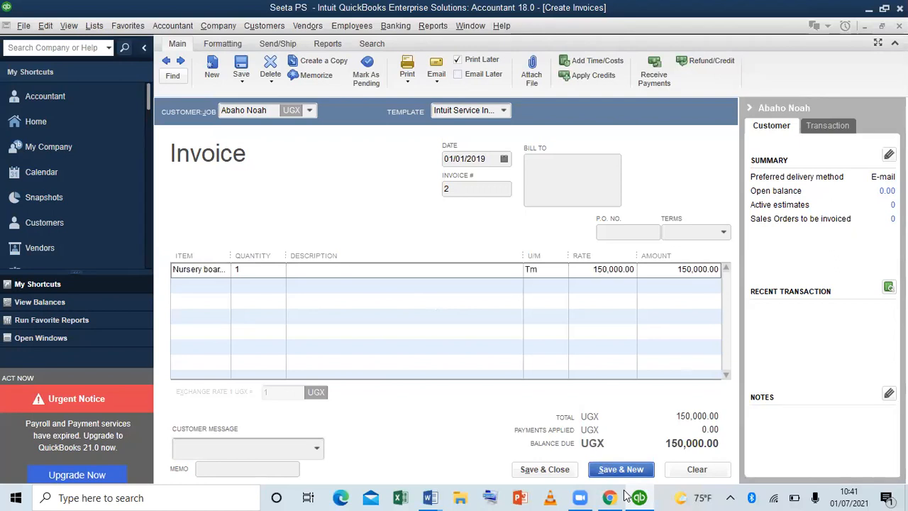
click(425, 242)
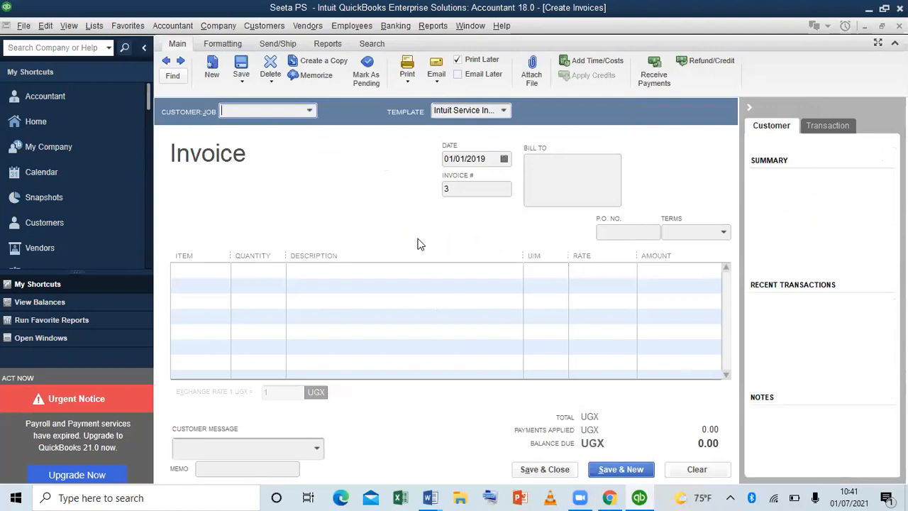
Go back through the previously recorded invoices, then close the invoice window
click(165, 61)
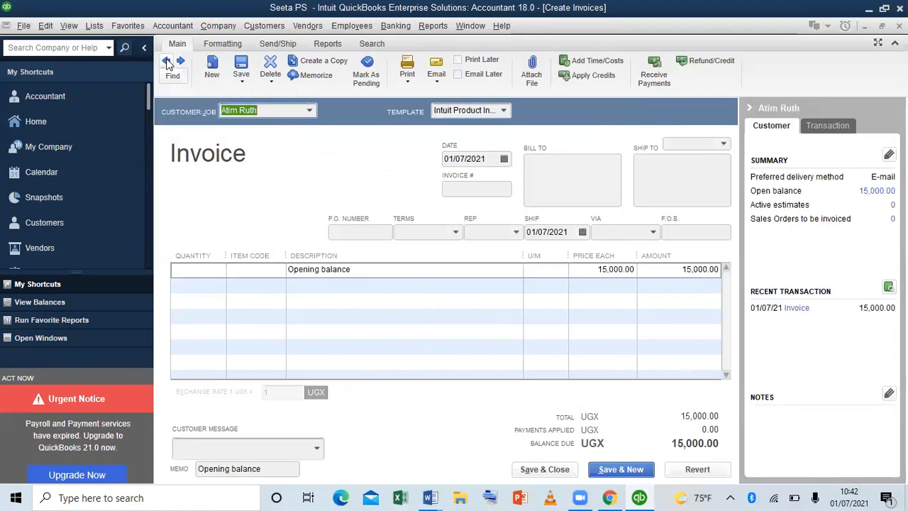
click(167, 62)
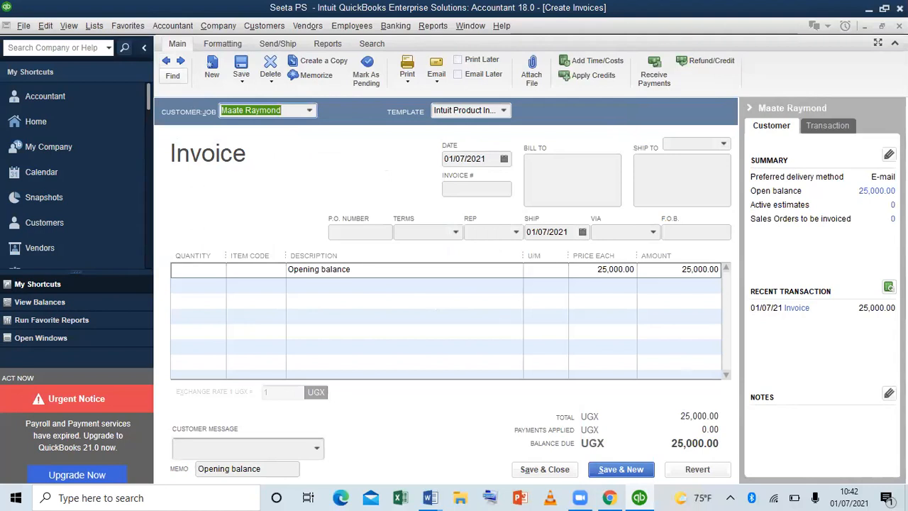
click(899, 26)
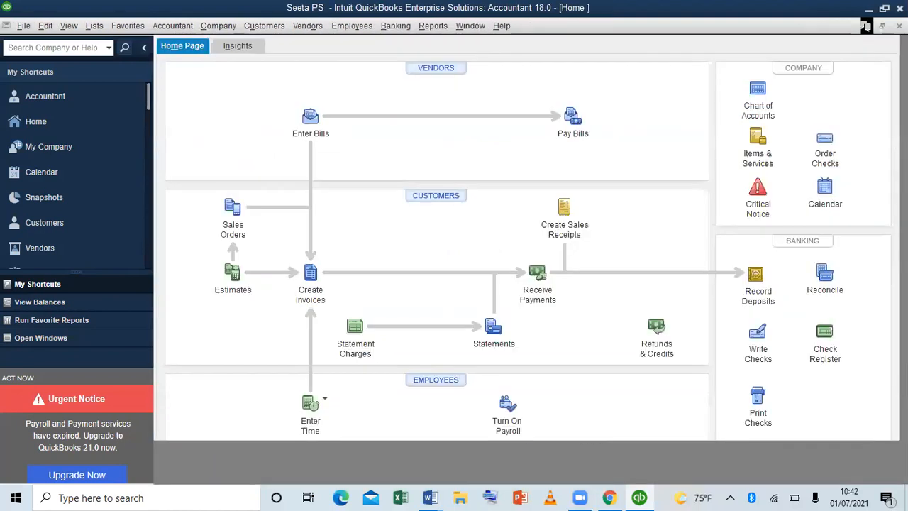
Open the Customer Center, widen the name column and select the Baby class student
click(428, 197)
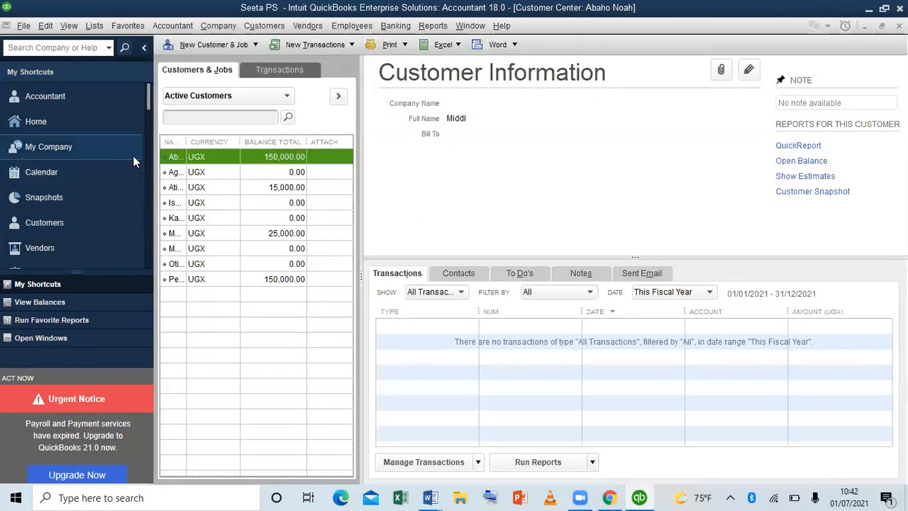
drag(186, 141, 211, 141)
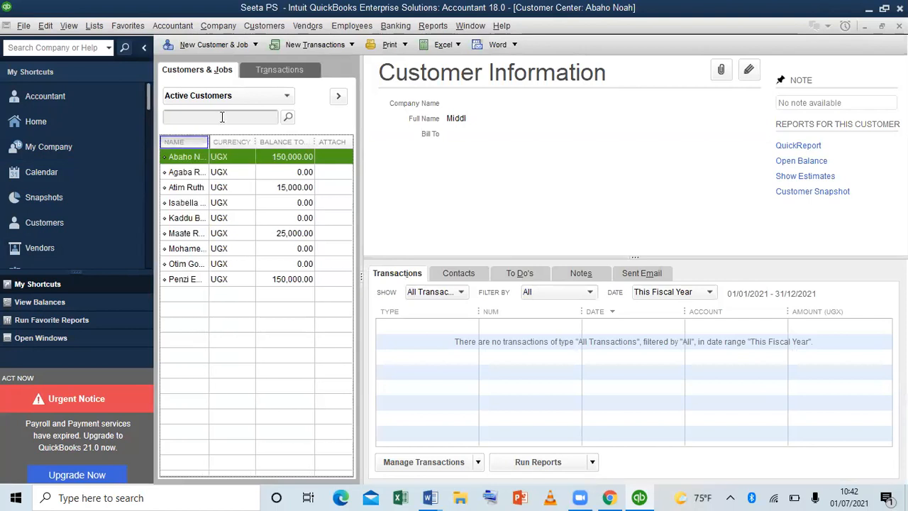
click(222, 117)
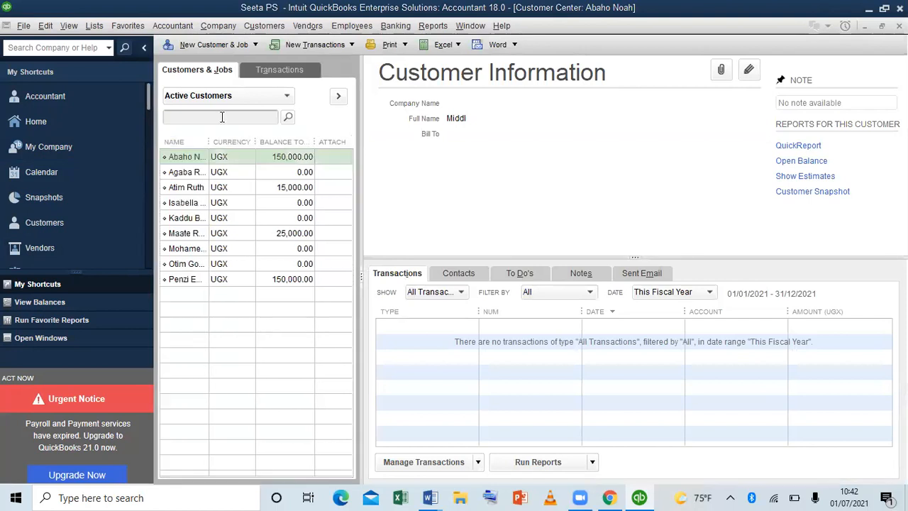
click(189, 280)
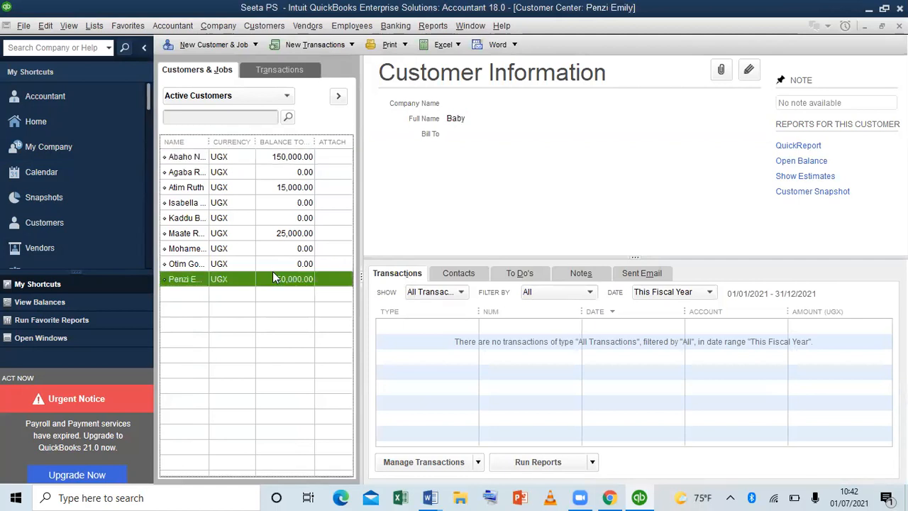
Run the student's QuickReport for all dates and open invoice 1 from it
click(793, 145)
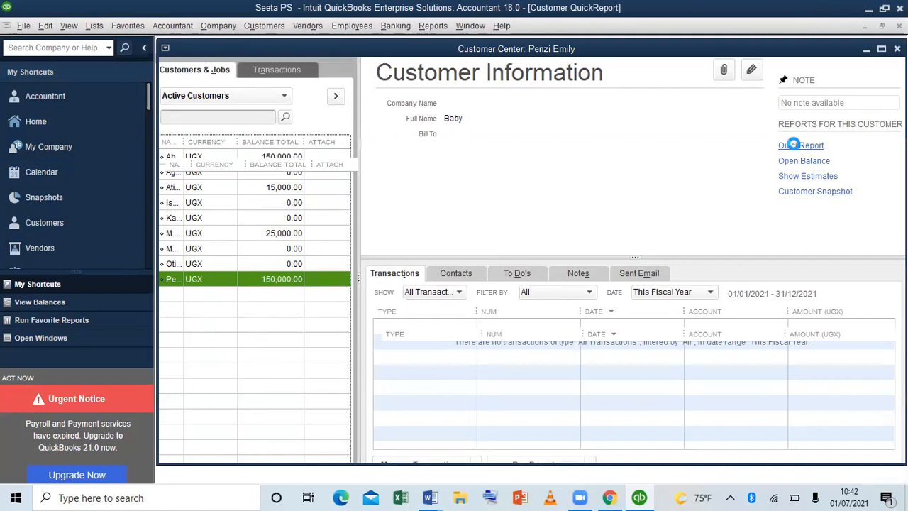
click(320, 65)
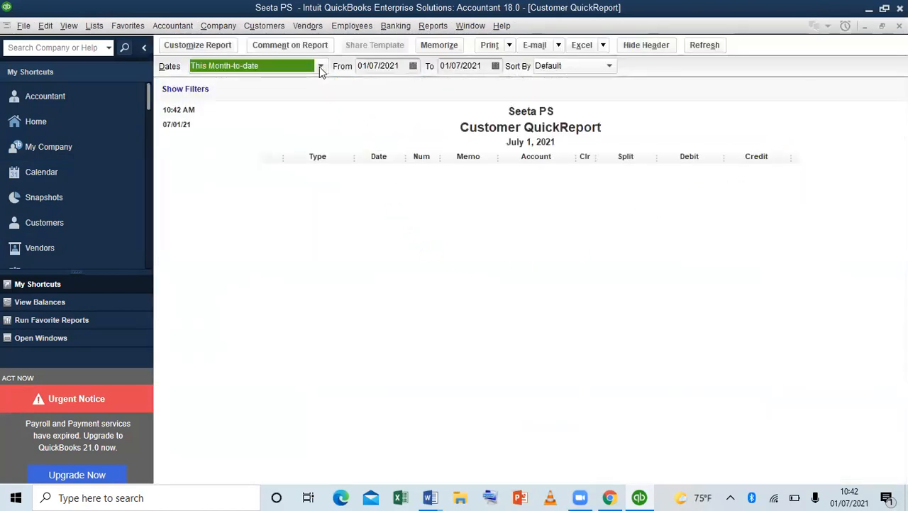
click(228, 85)
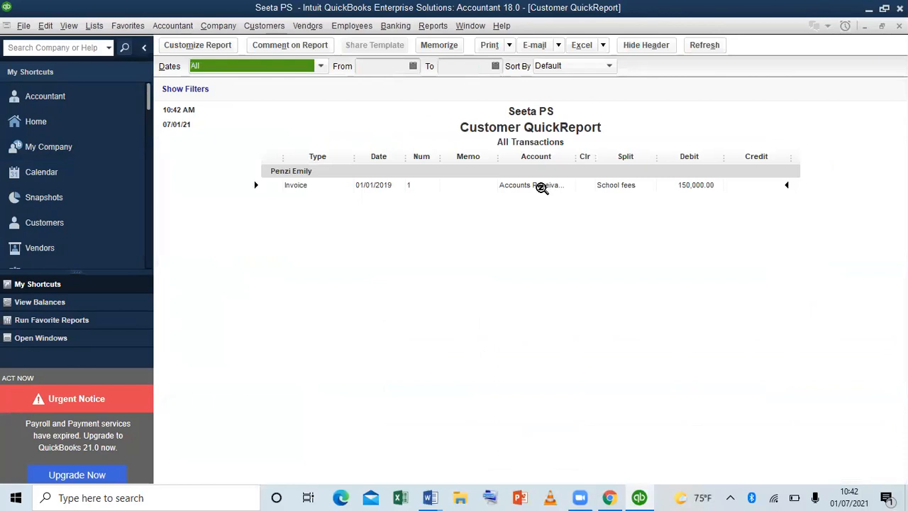
double_click(541, 186)
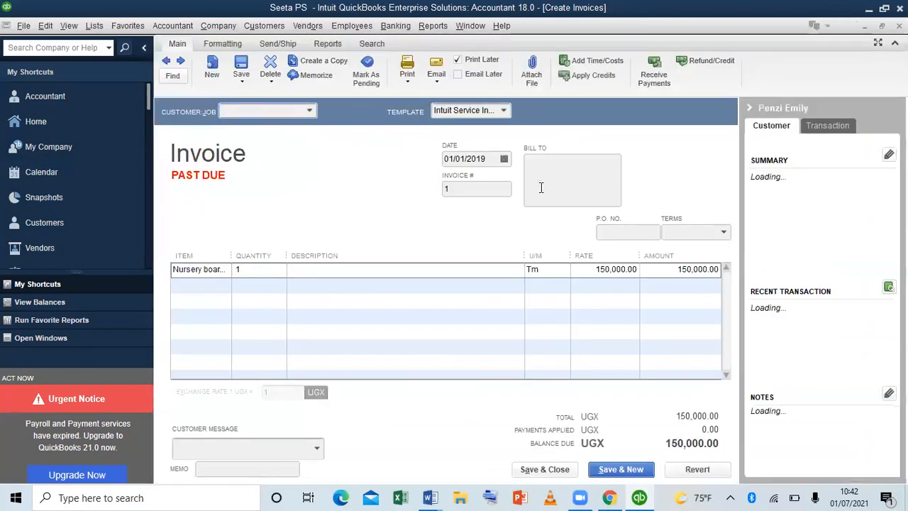
Change the item on invoice 1 to Nursery Day and save the invoice, accepting the change to a past transaction
click(220, 275)
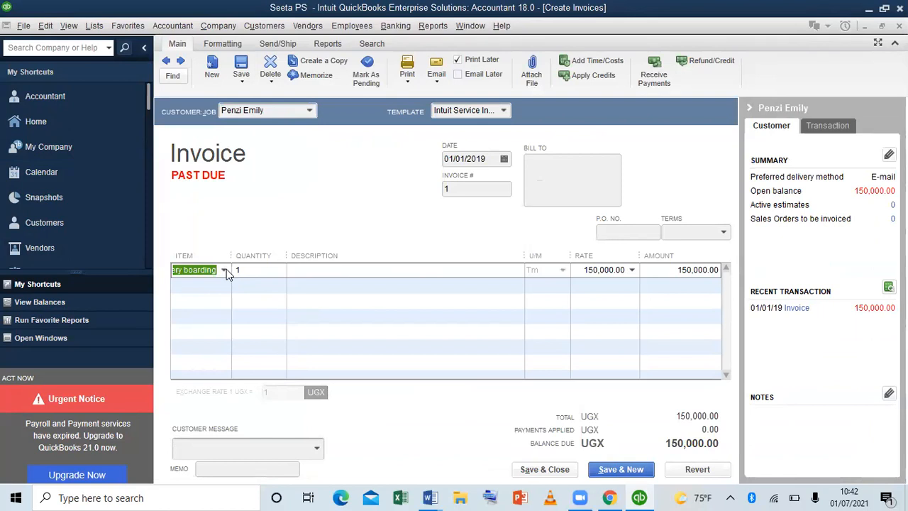
click(225, 270)
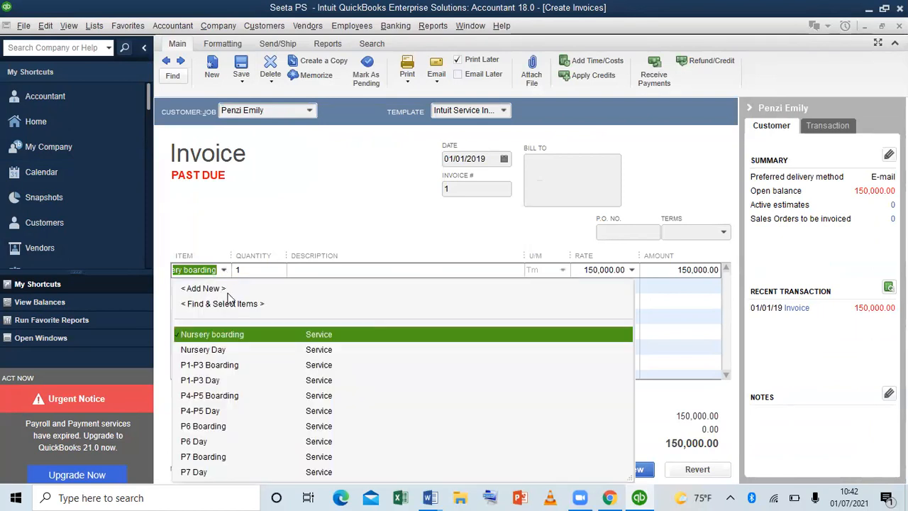
click(227, 350)
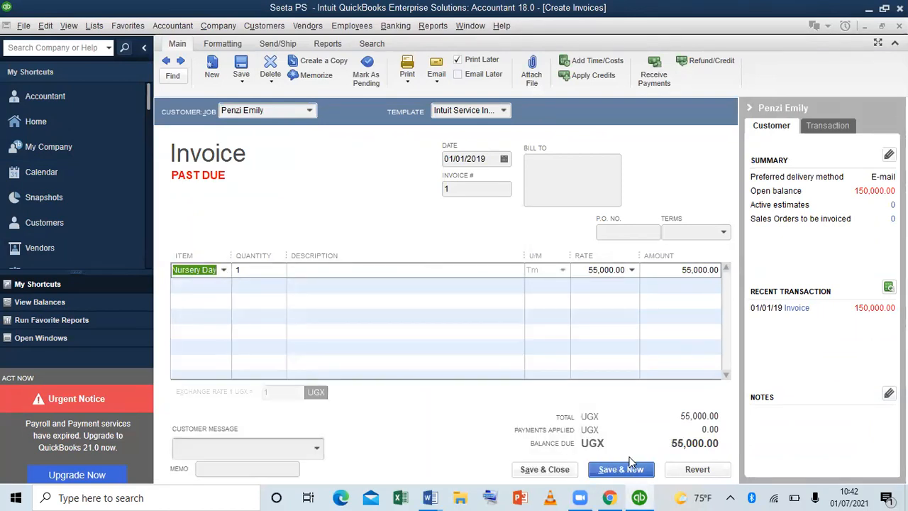
click(619, 466)
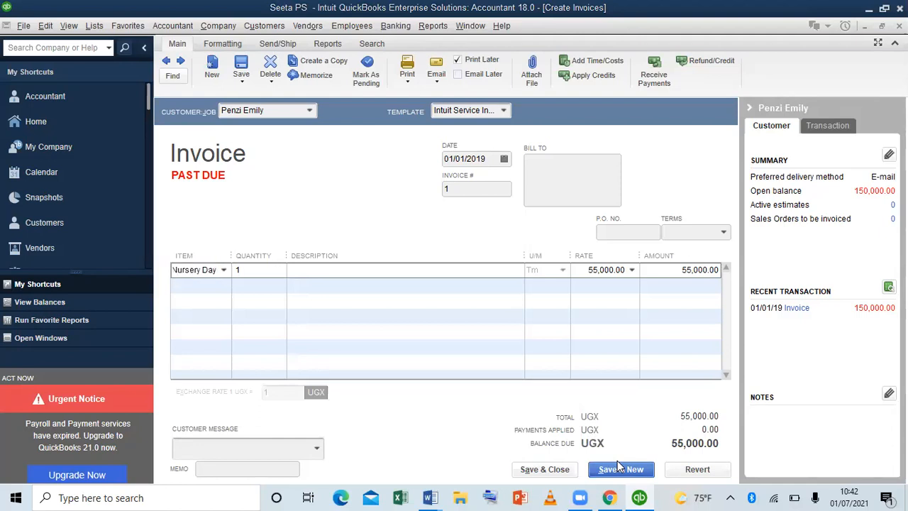
click(552, 465)
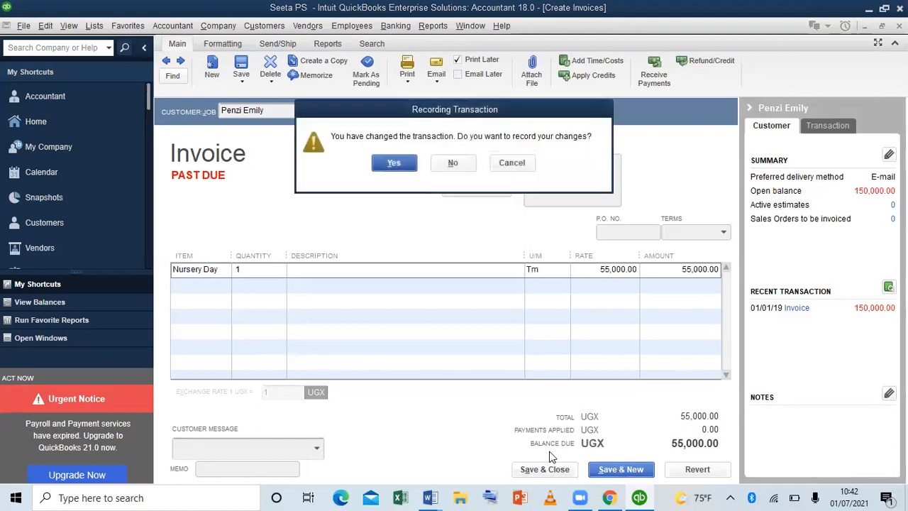
click(406, 169)
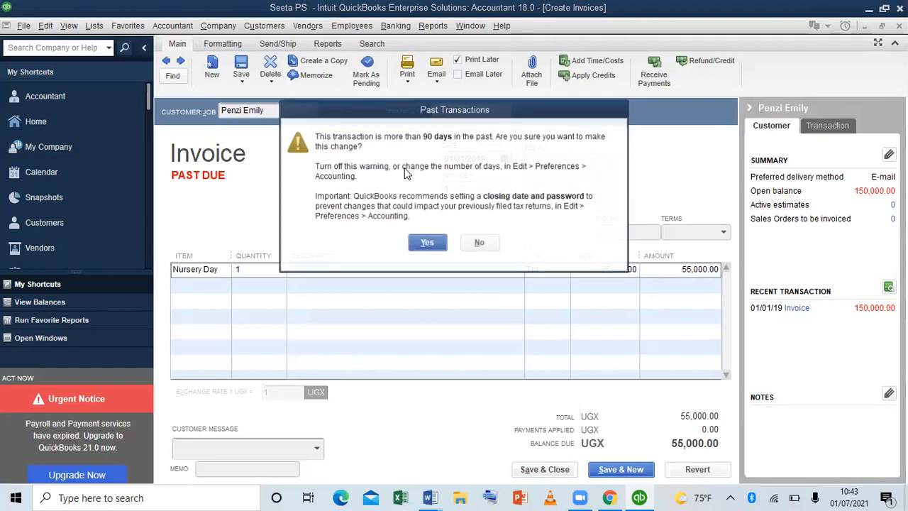
click(421, 243)
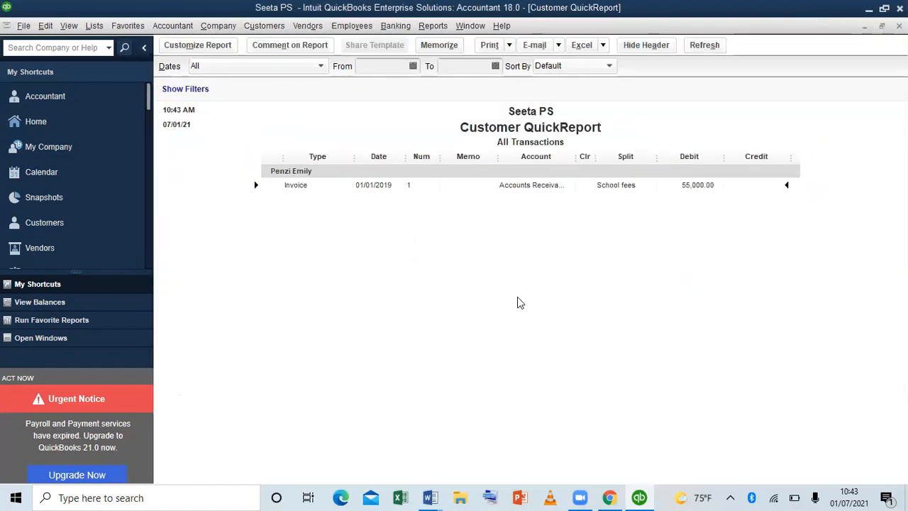
Close the report and Customer Center, and start a new invoice for the second student in the customer list
key(Escape)
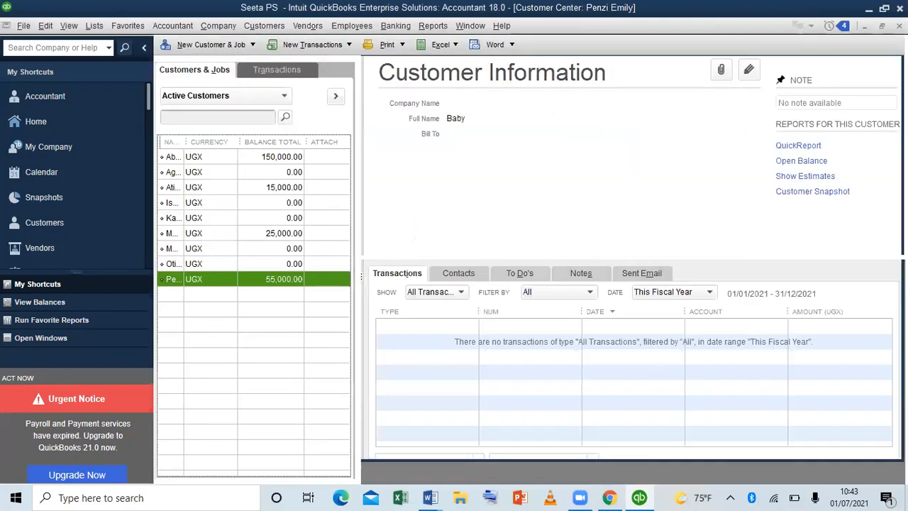
key(Escape)
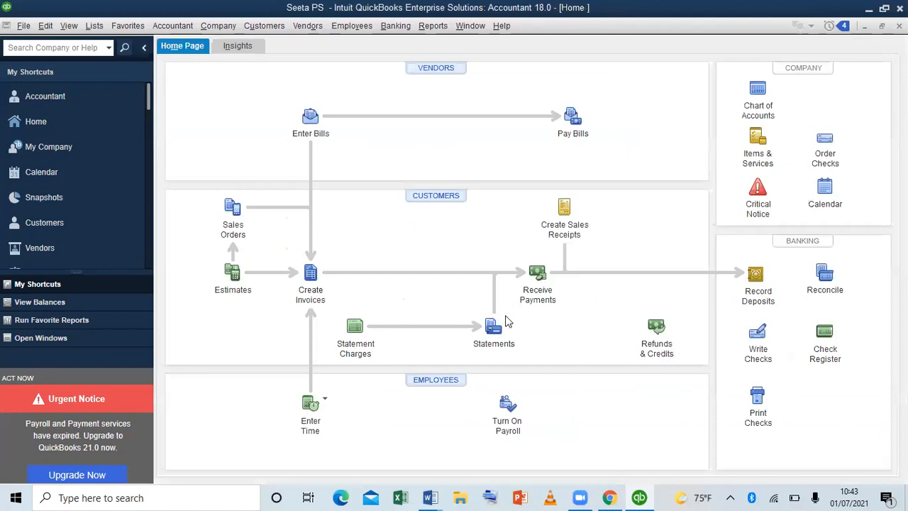
click(304, 284)
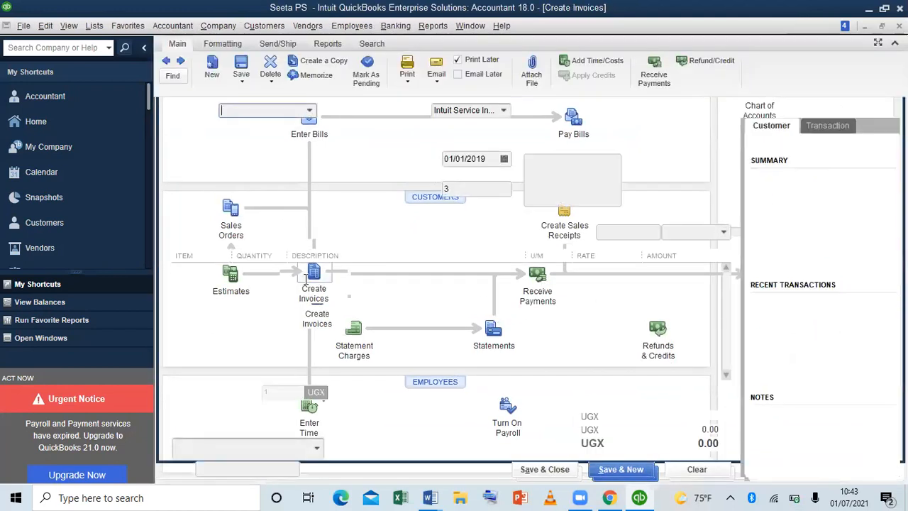
text(A)
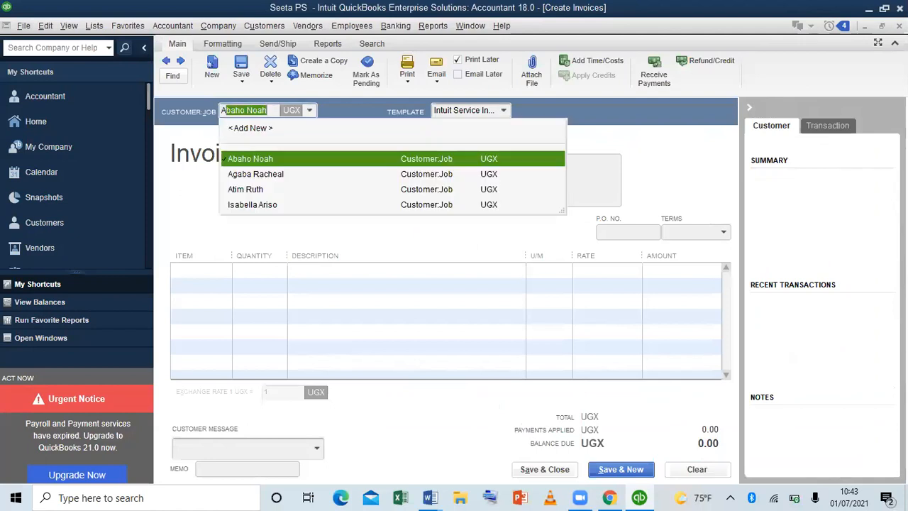
text(gaba Racheal)
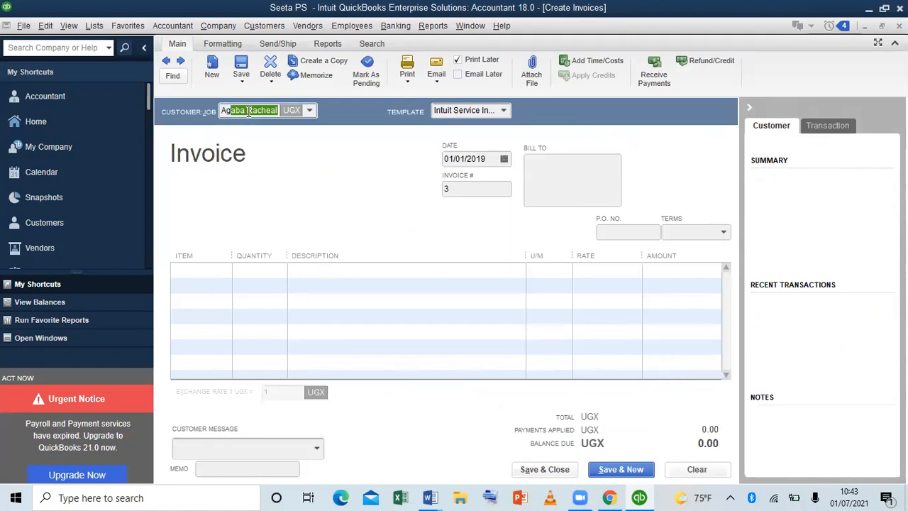
Add the Nursery Day item to invoice 3 and save it, accepting the past transaction date
click(209, 269)
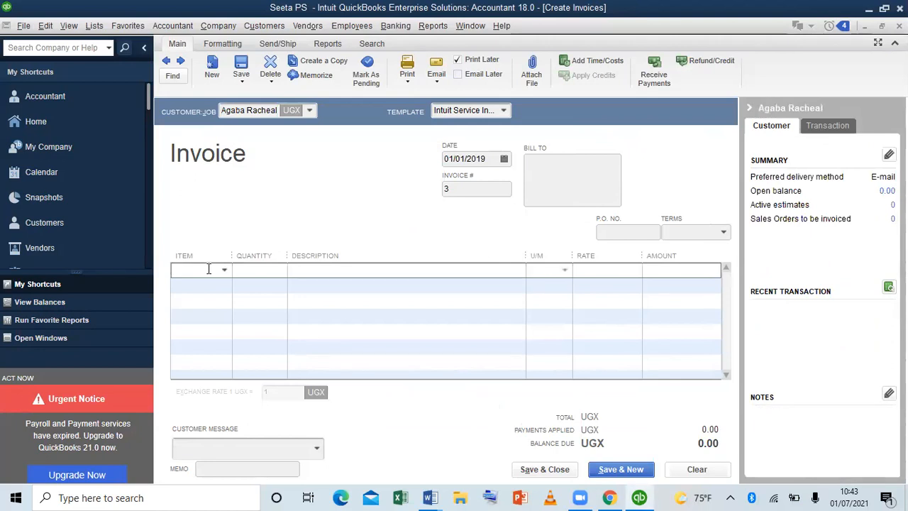
text(n)
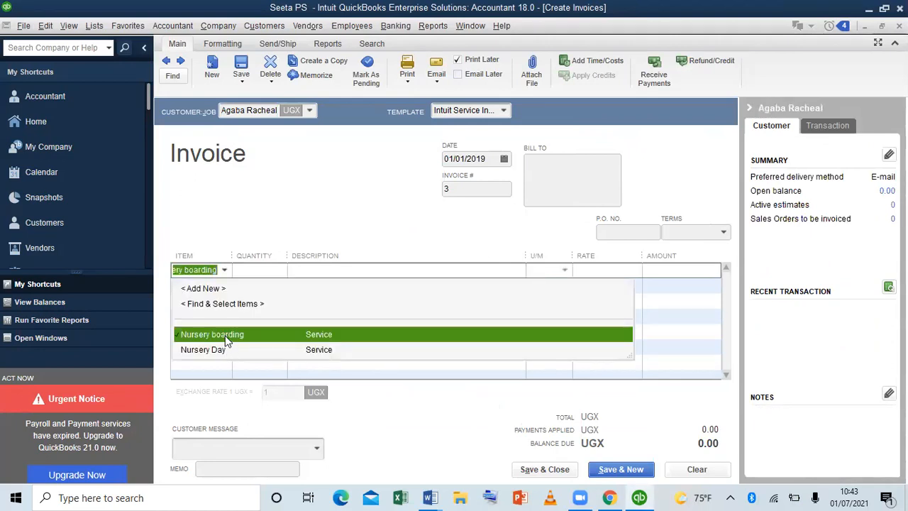
click(223, 350)
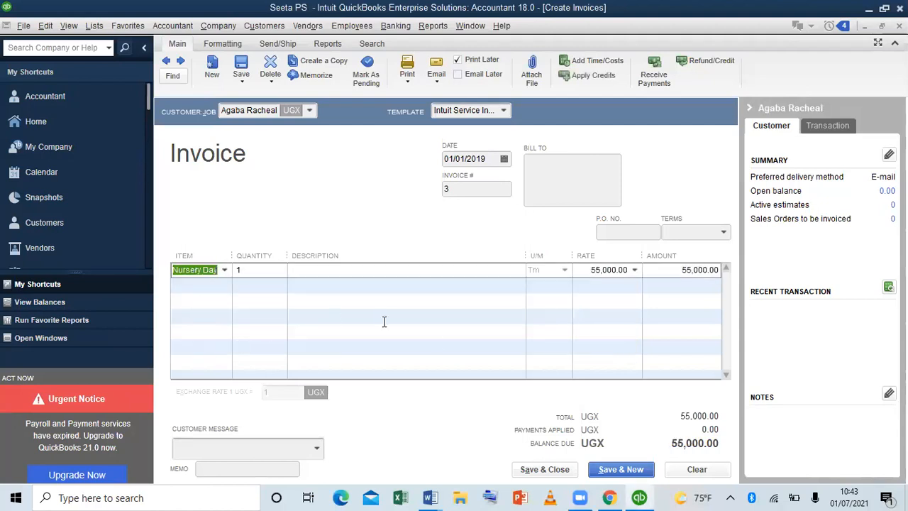
click(626, 469)
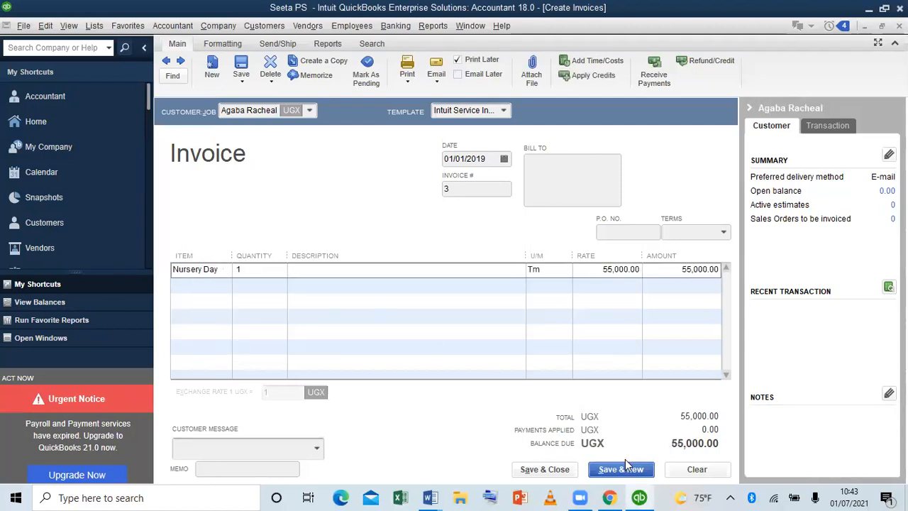
click(427, 243)
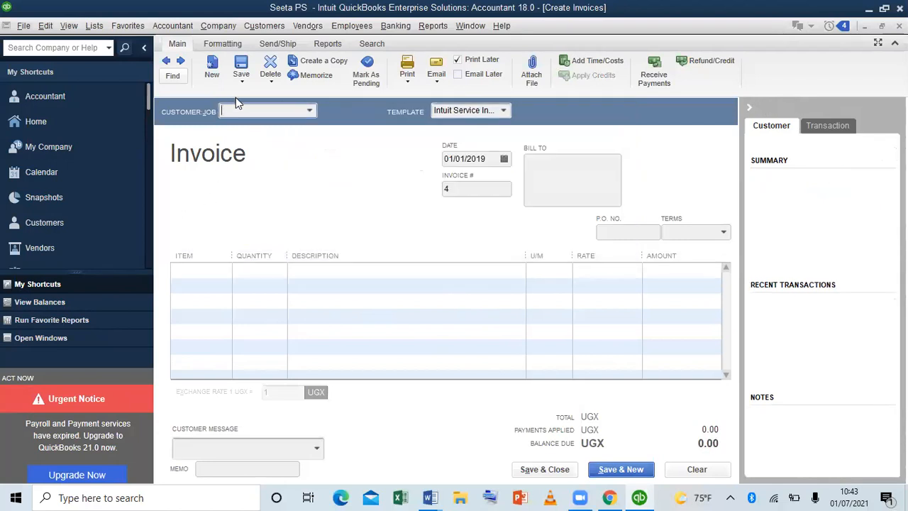
Invoice the next student for P1-P3 Boarding on invoice 4 and save it, accepting the past transaction date
text(Isabella Ariso)
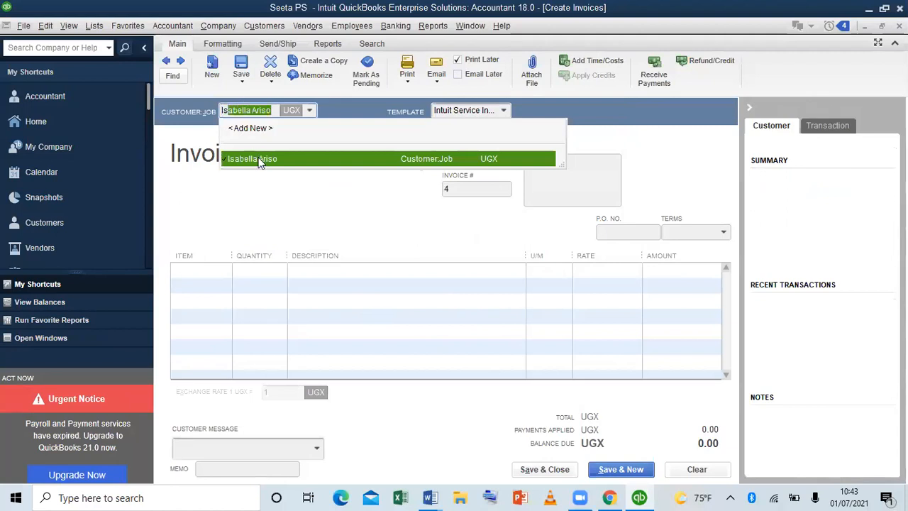
click(259, 160)
click(206, 270)
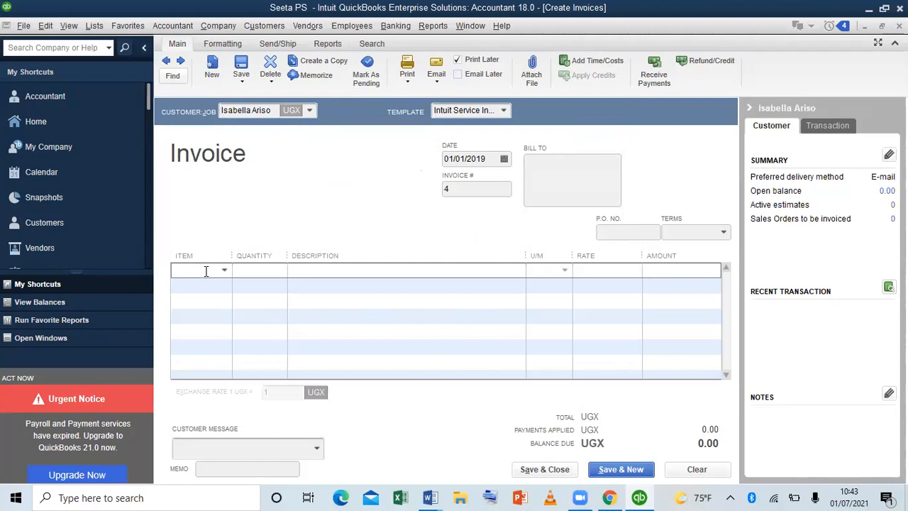
text(P3 Boarding)
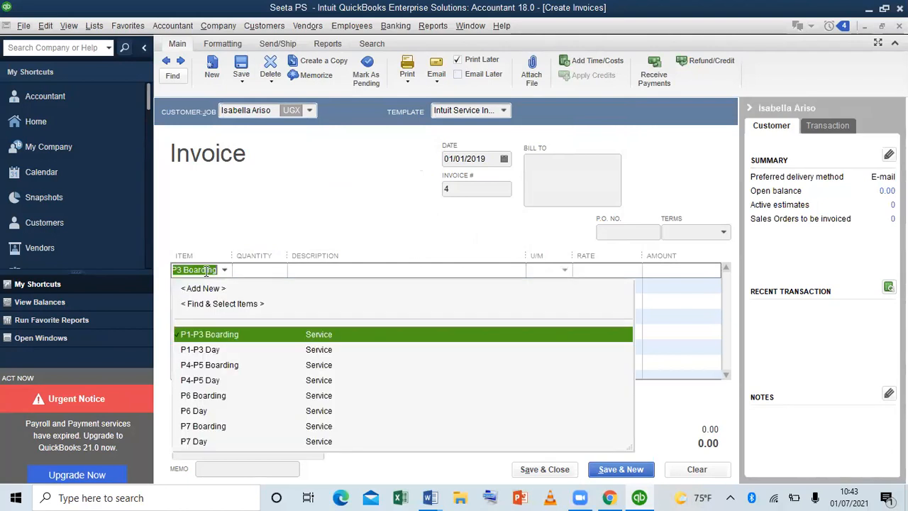
click(212, 334)
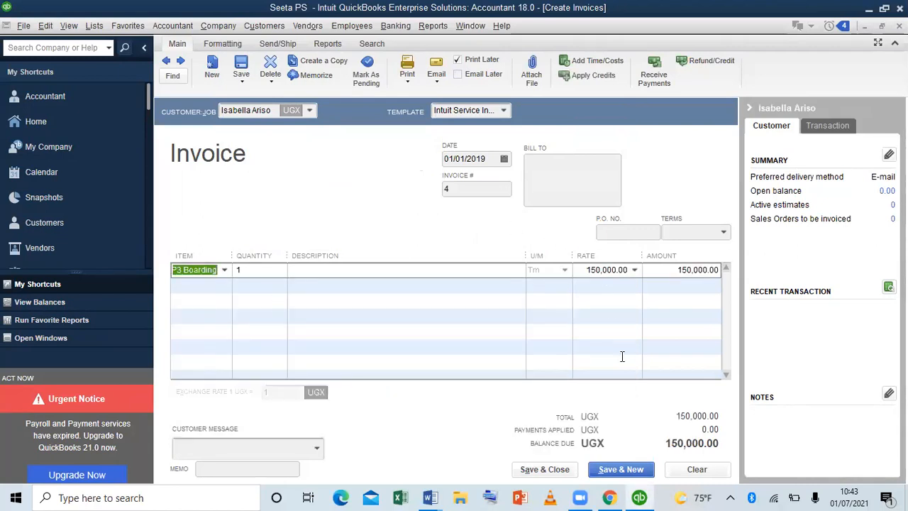
key(alt+s)
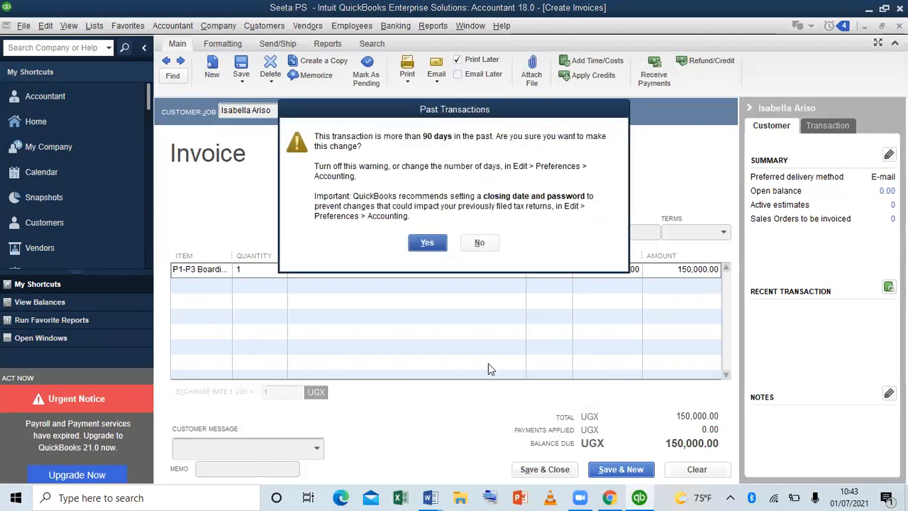
click(439, 246)
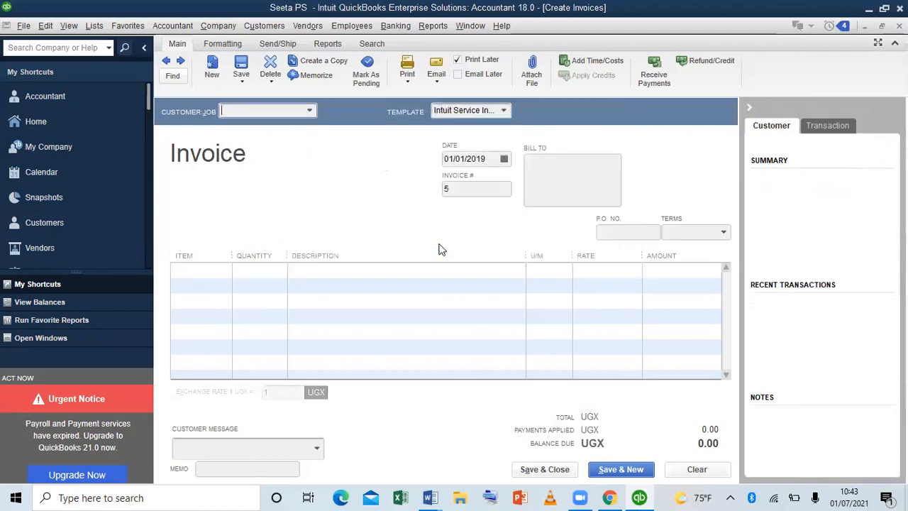
Select the next student as the customer on invoice 5
click(201, 269)
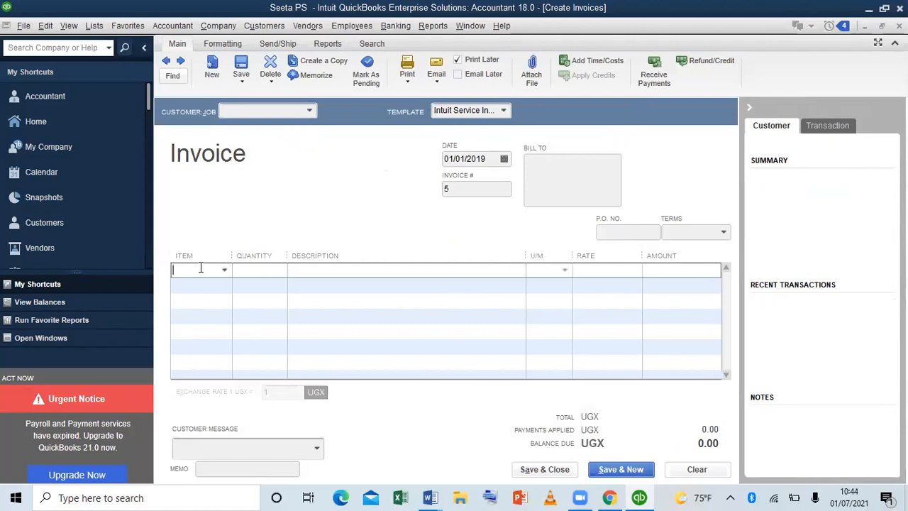
text(at)
key(BackSpace)
key(BackSpace)
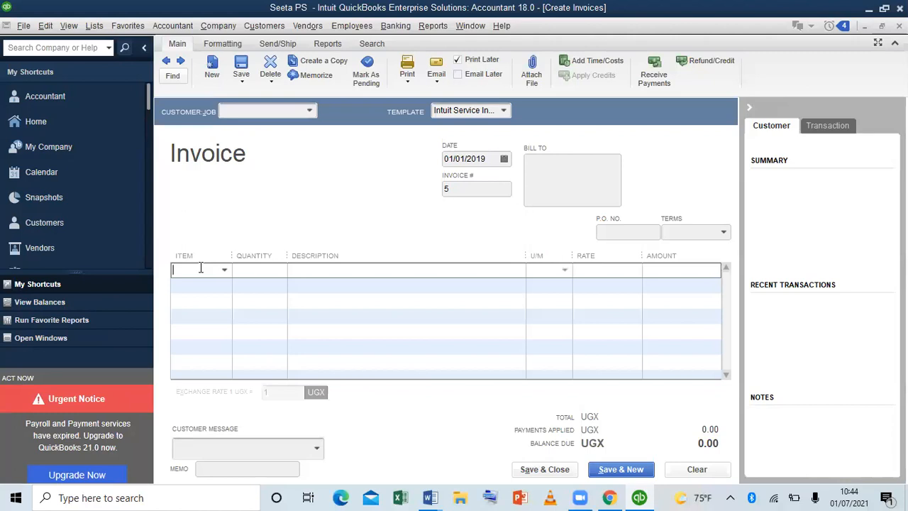
click(244, 113)
text(Atim Ruth)
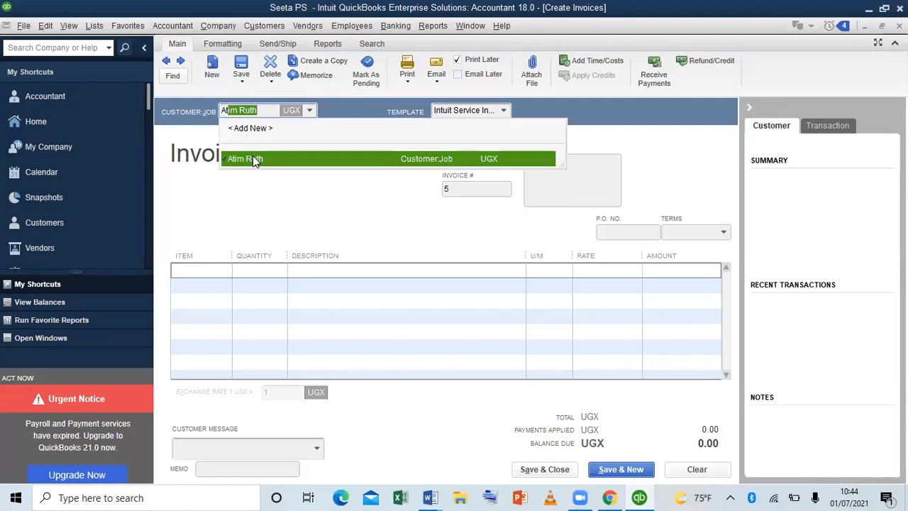
click(253, 159)
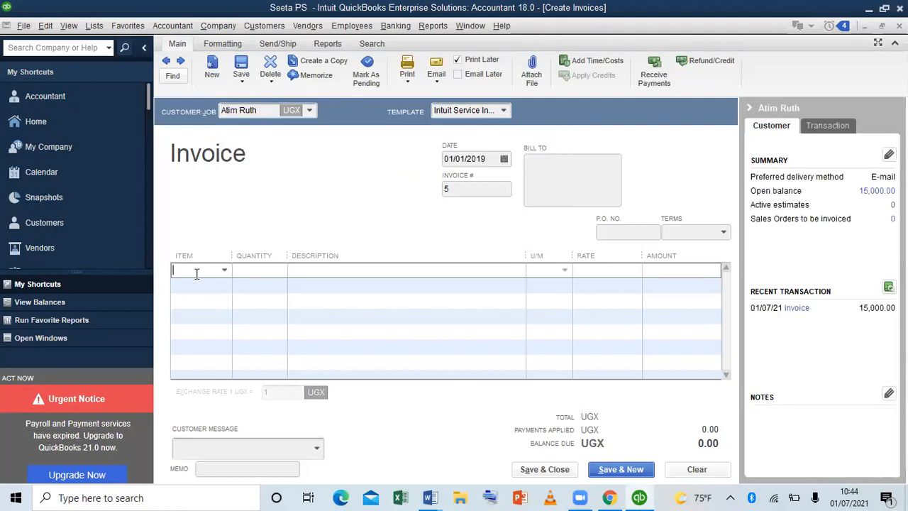
Add the P1-P3 Day item to invoice 5 and save it, accepting the past transaction date
text(P3 Boarding)
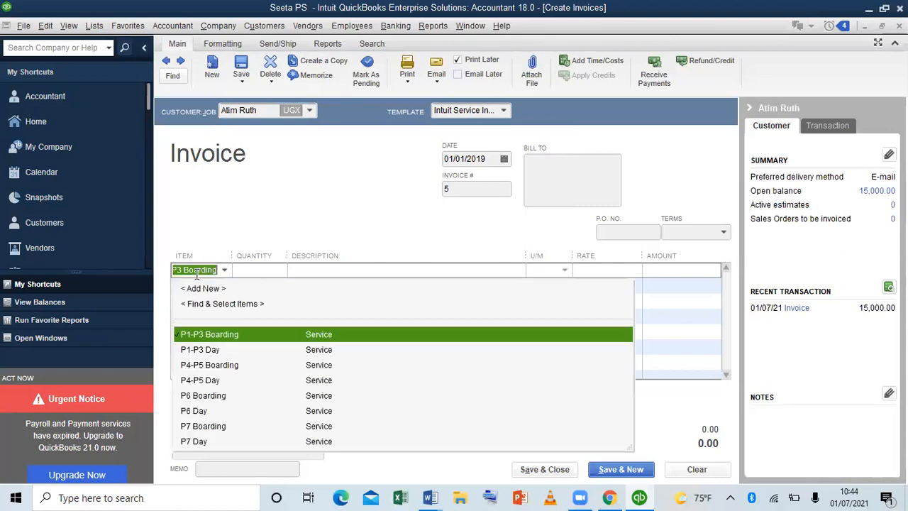
click(202, 350)
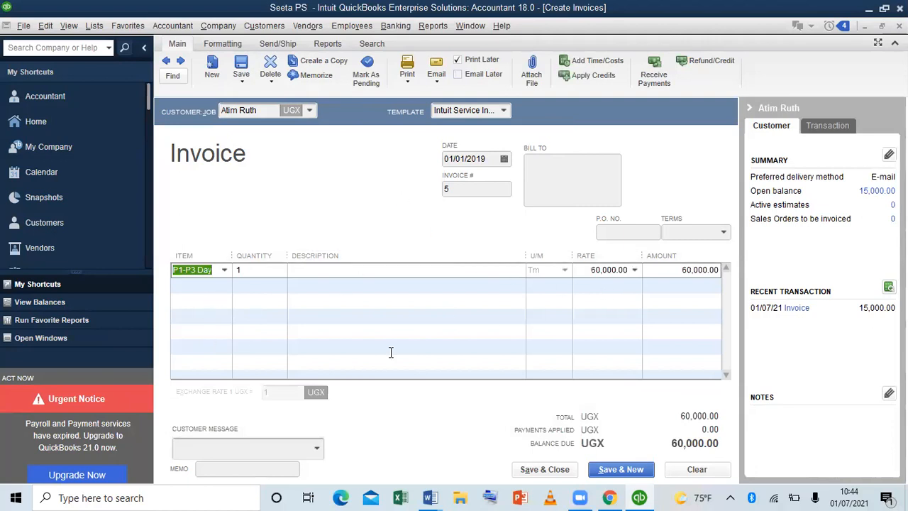
click(627, 462)
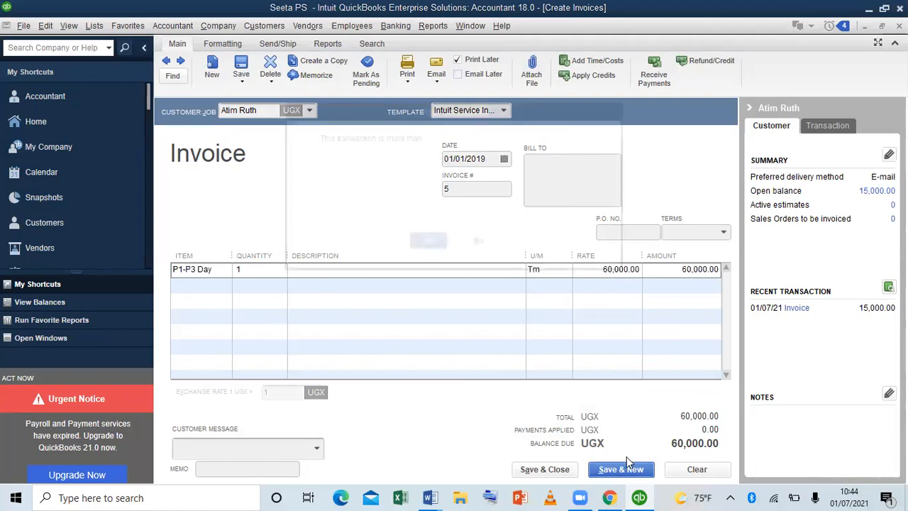
click(435, 242)
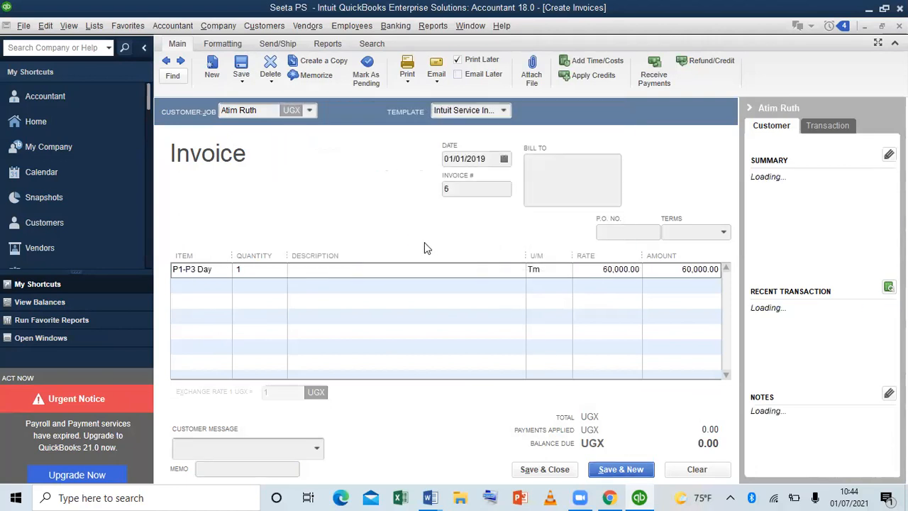
Find the next student by the initial k and set them as the customer on invoice 6
click(191, 269)
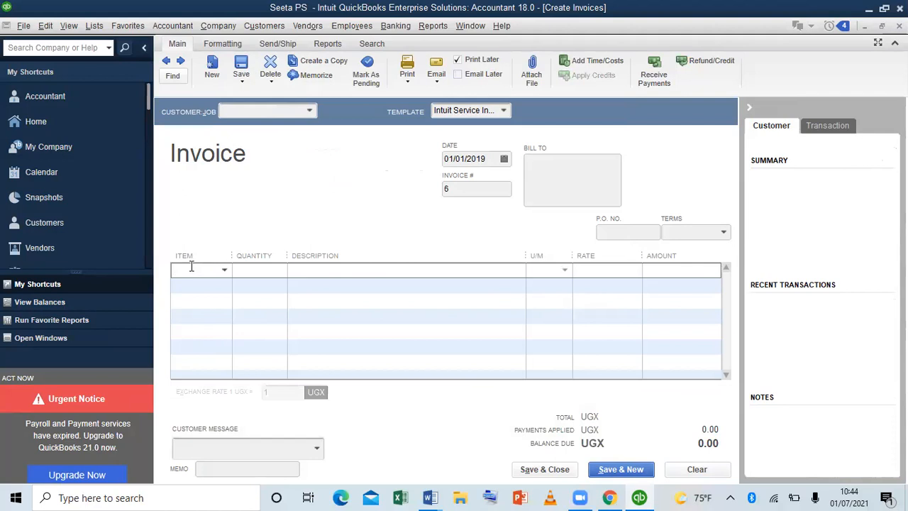
text(k)
key(BackSpace)
click(225, 111)
text(k)
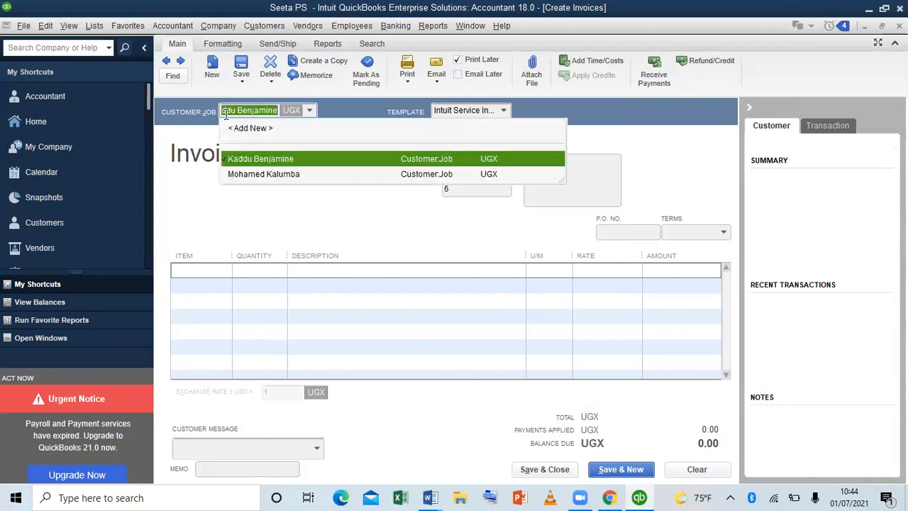
click(249, 159)
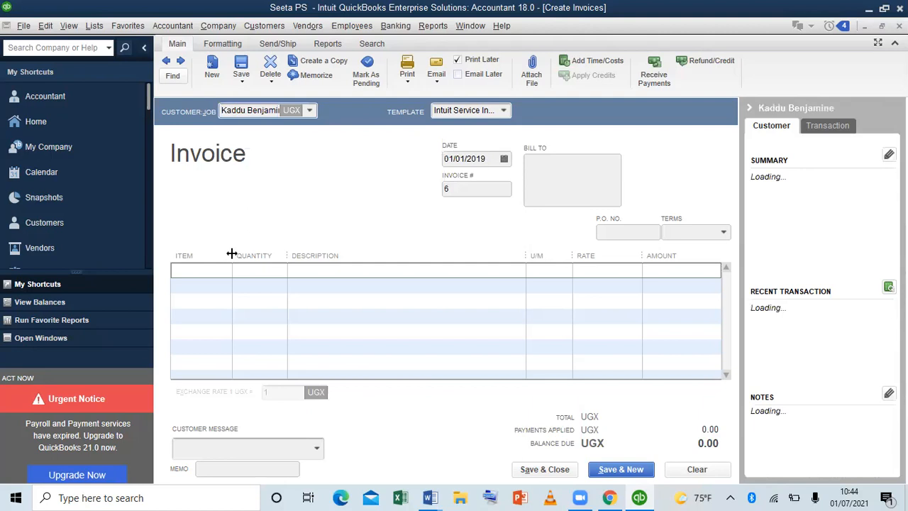
Add the P1-P3 Day item to invoice 6 and save it, accepting the past transaction date
click(205, 270)
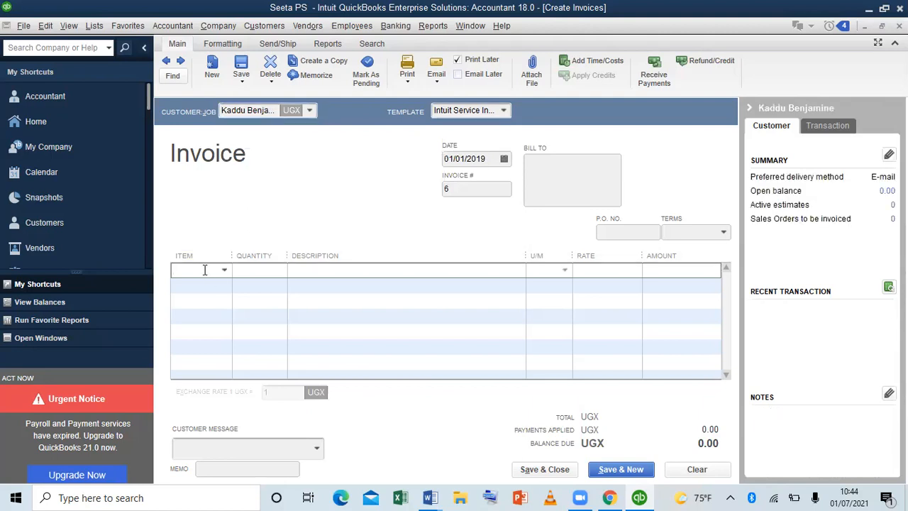
text(p3)
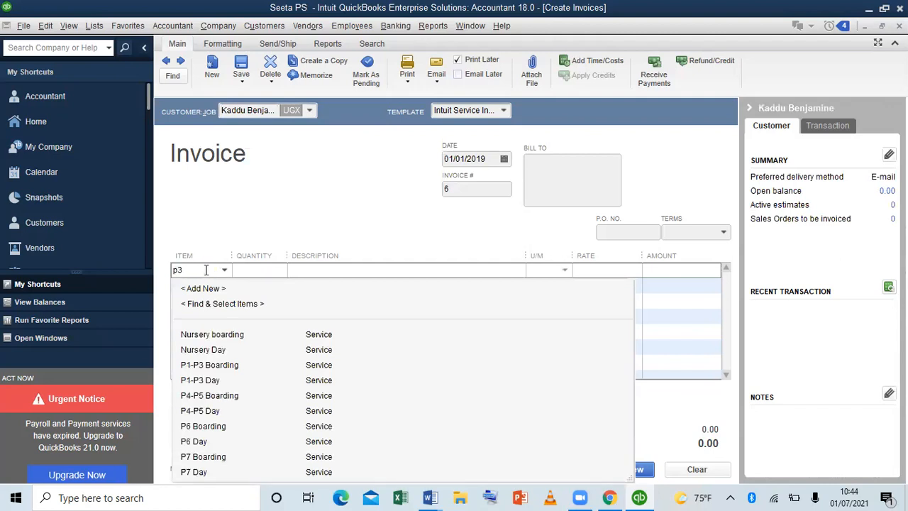
click(214, 382)
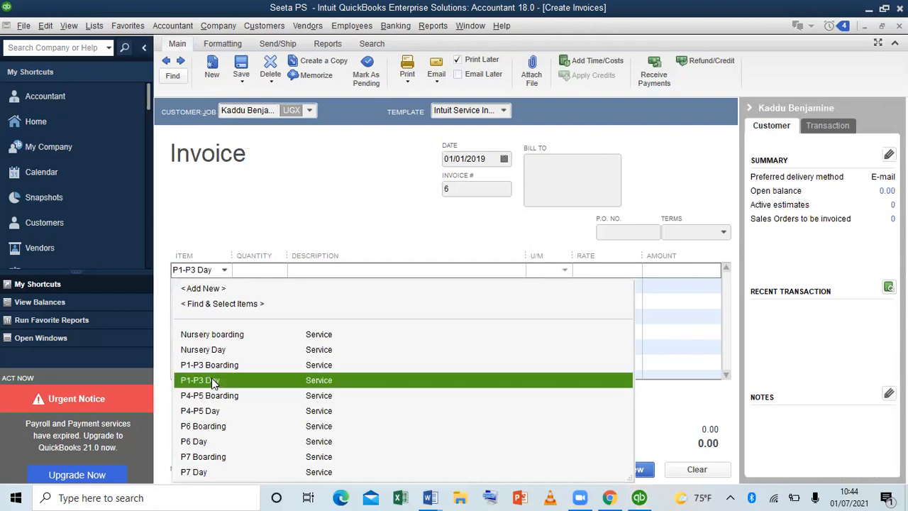
click(214, 382)
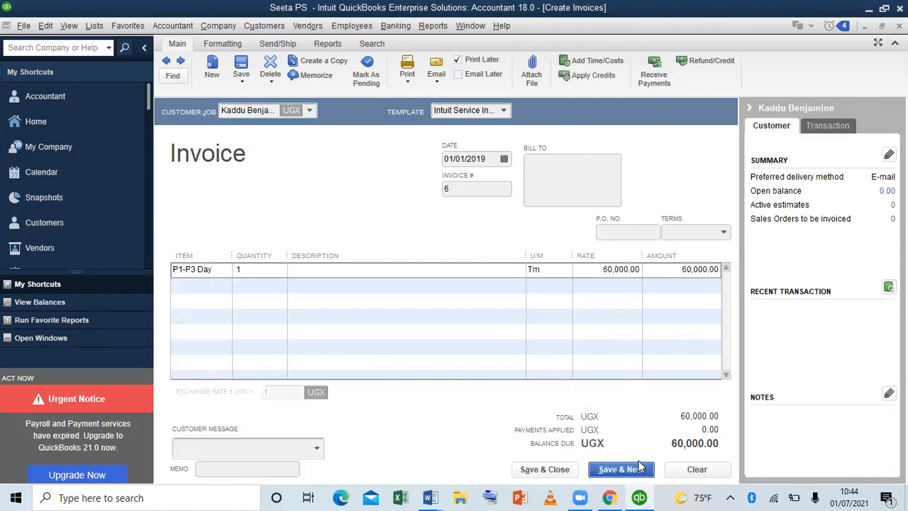
click(620, 469)
click(425, 243)
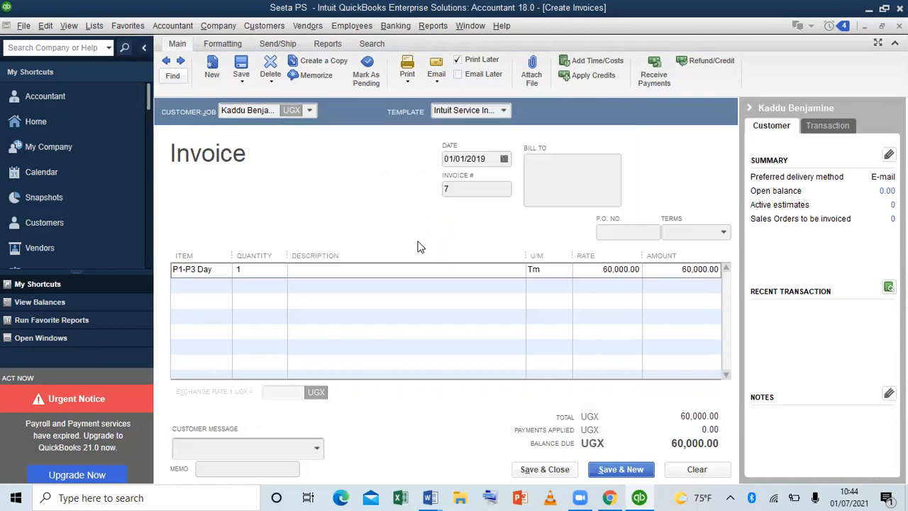
Select the next student as the customer on invoice 7
click(200, 270)
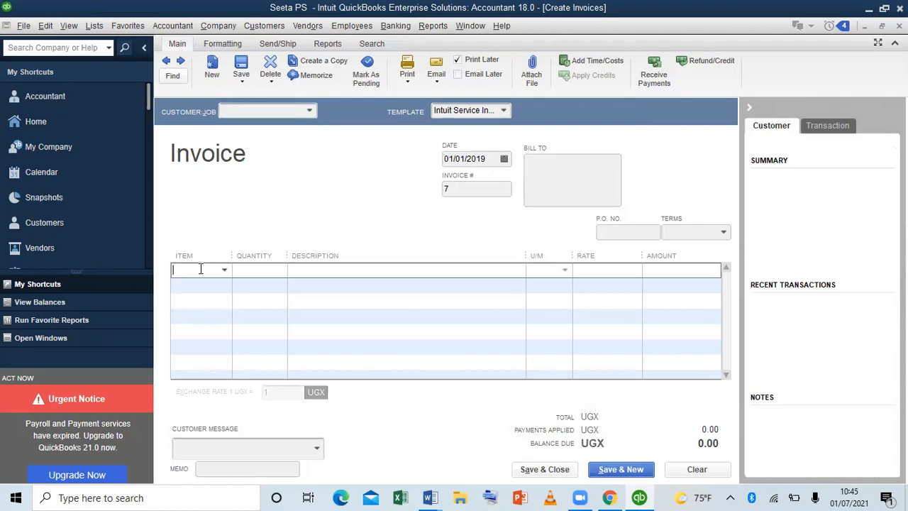
click(243, 112)
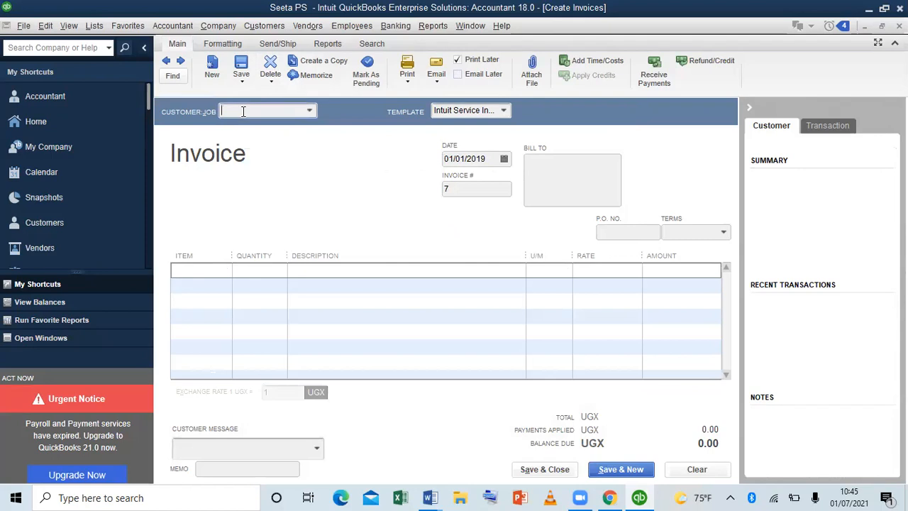
text(Olim Godwin)
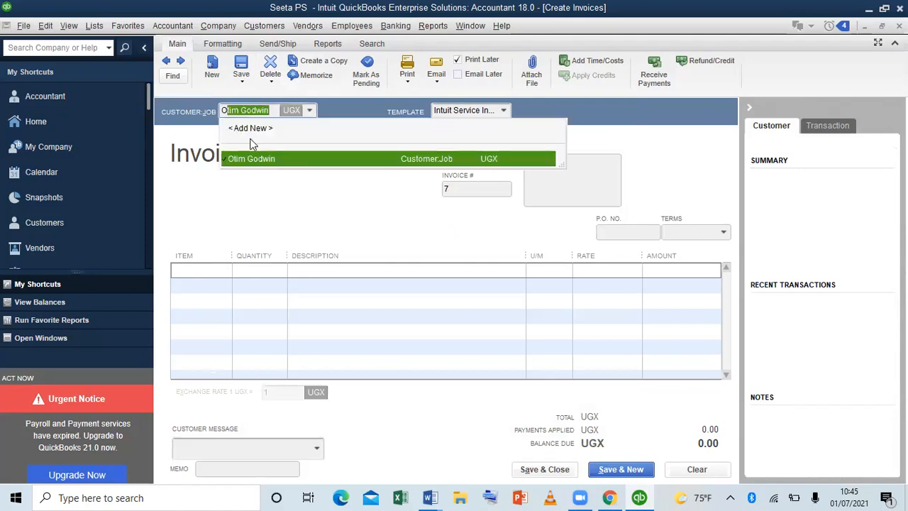
click(260, 159)
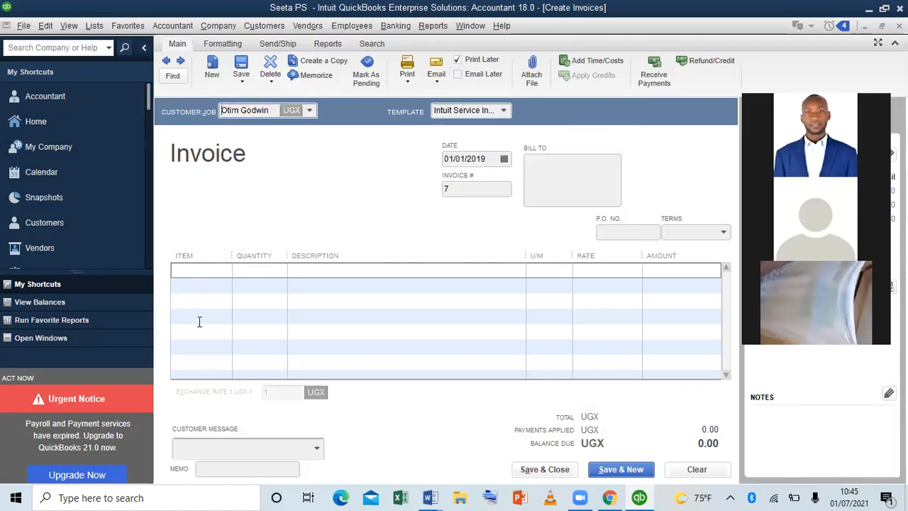
Add the P4-P5 Boarding item to invoice 7 and save it, accepting the past transaction date
click(191, 270)
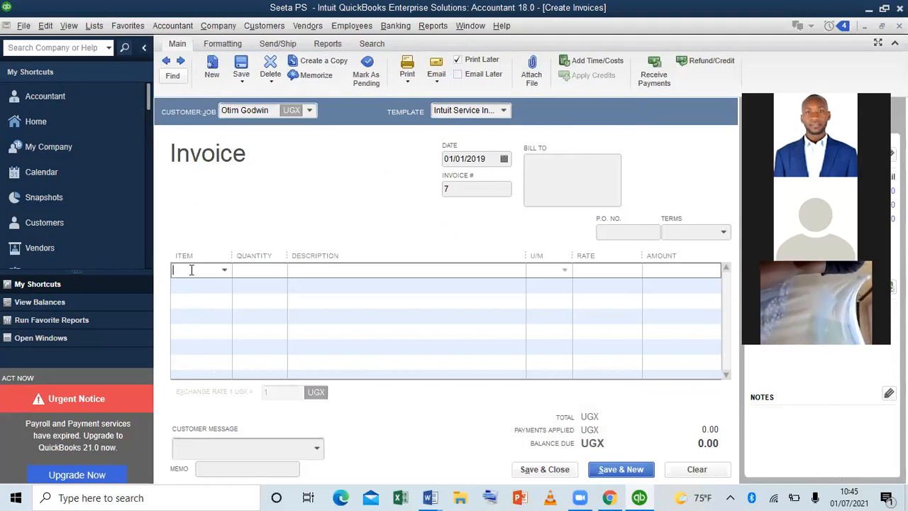
text(P)
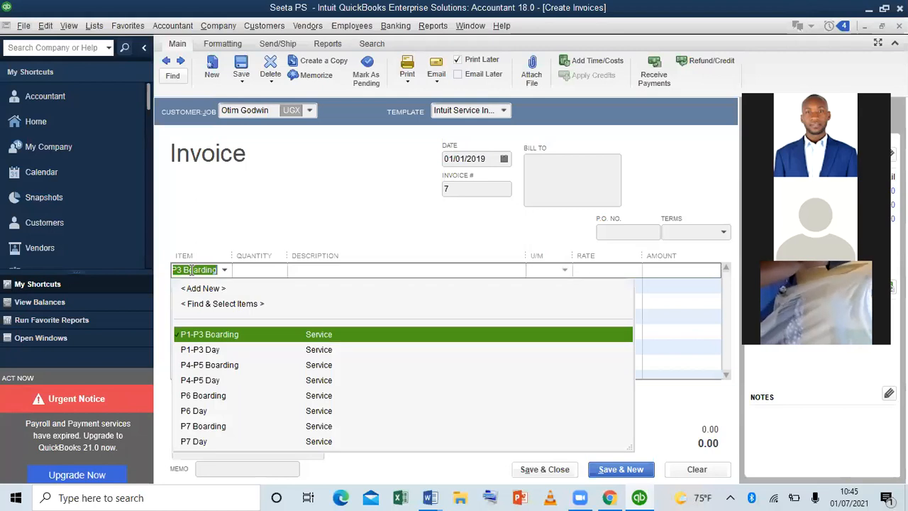
text(5)
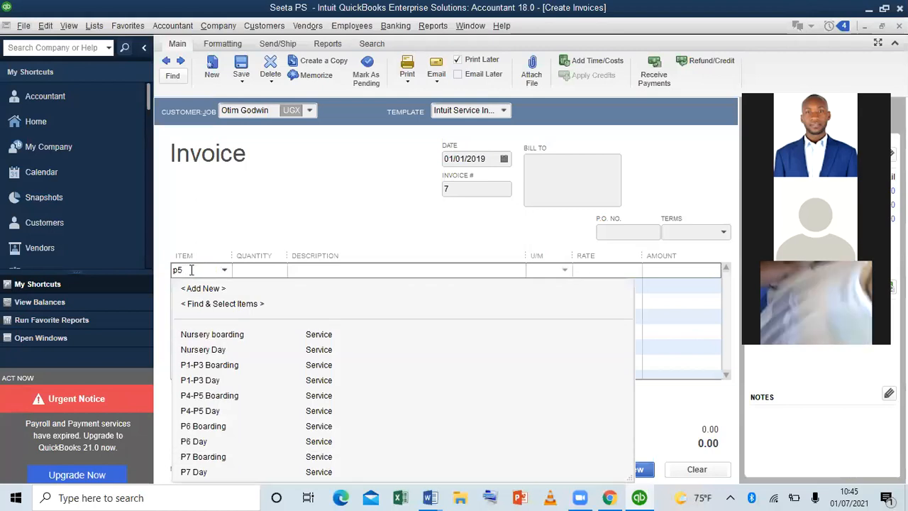
click(215, 398)
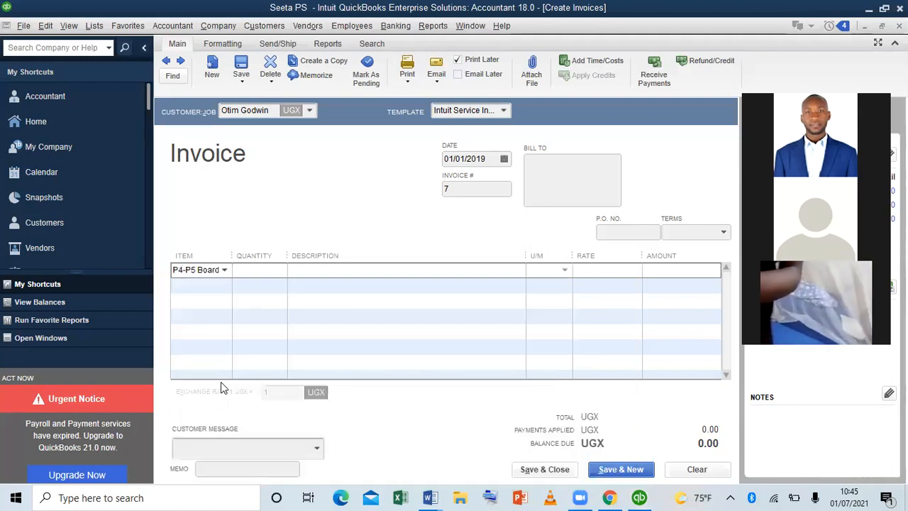
click(650, 465)
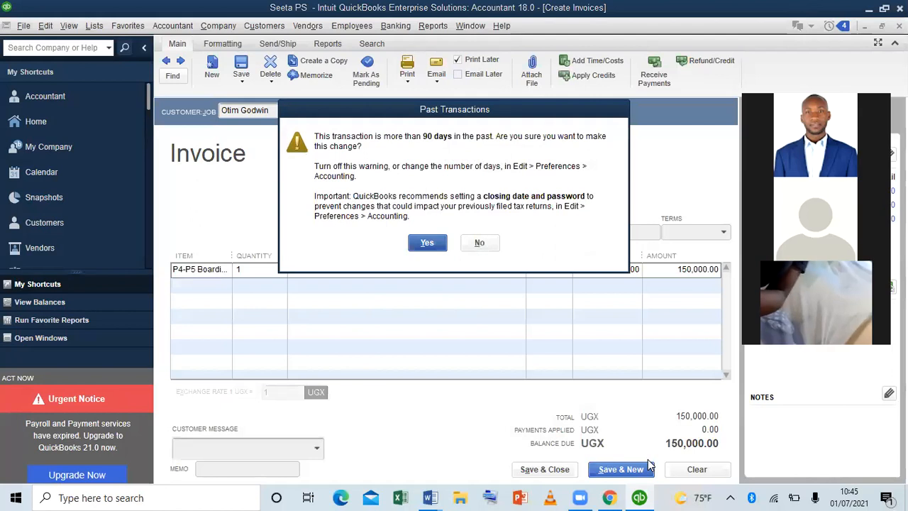
click(427, 244)
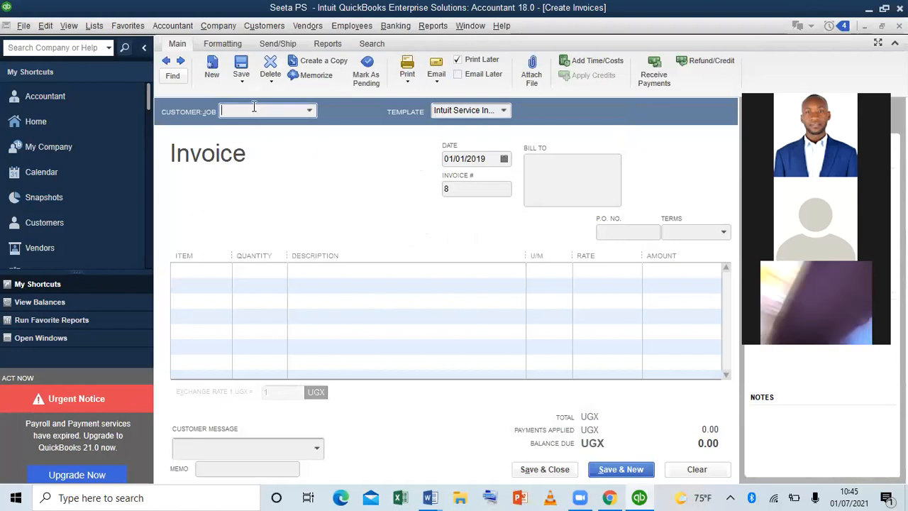
Invoice the first student listed under M for the P6 Day item on invoice 8 and save it, accepting the past transaction date
text(Maate Raymond)
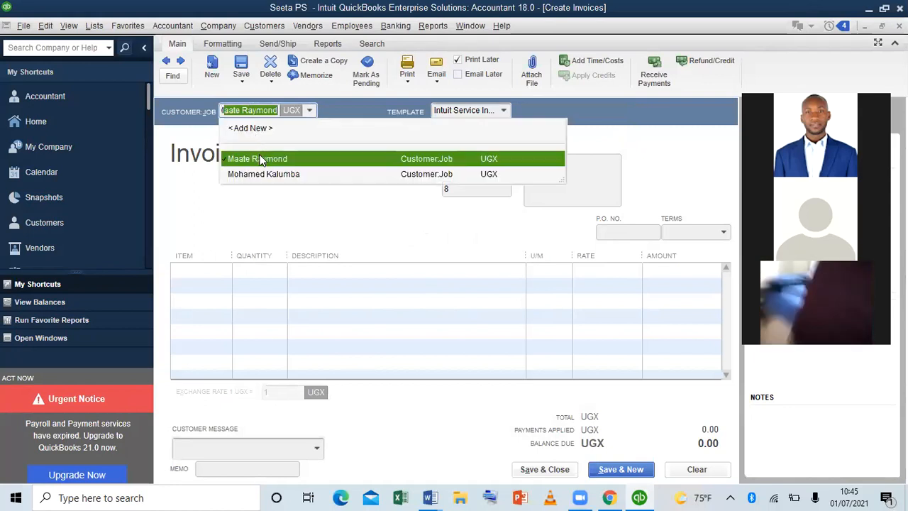
click(260, 157)
click(198, 271)
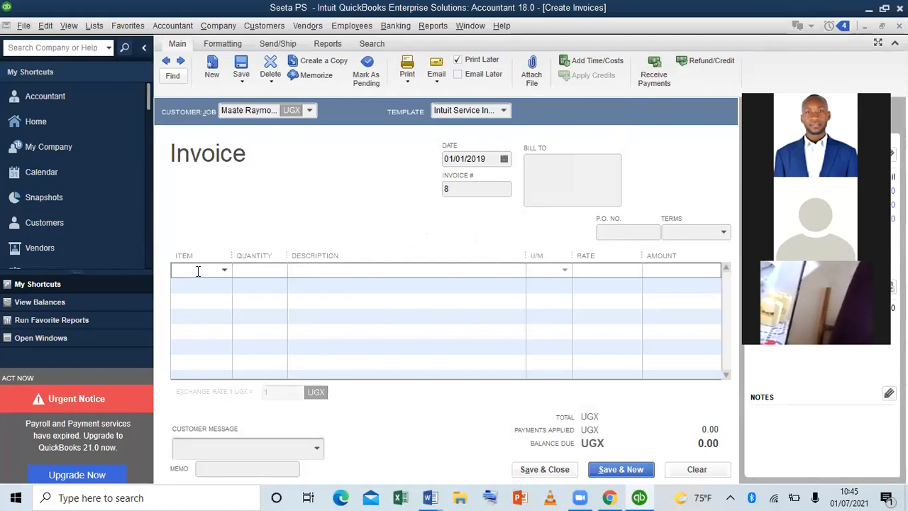
text(P)
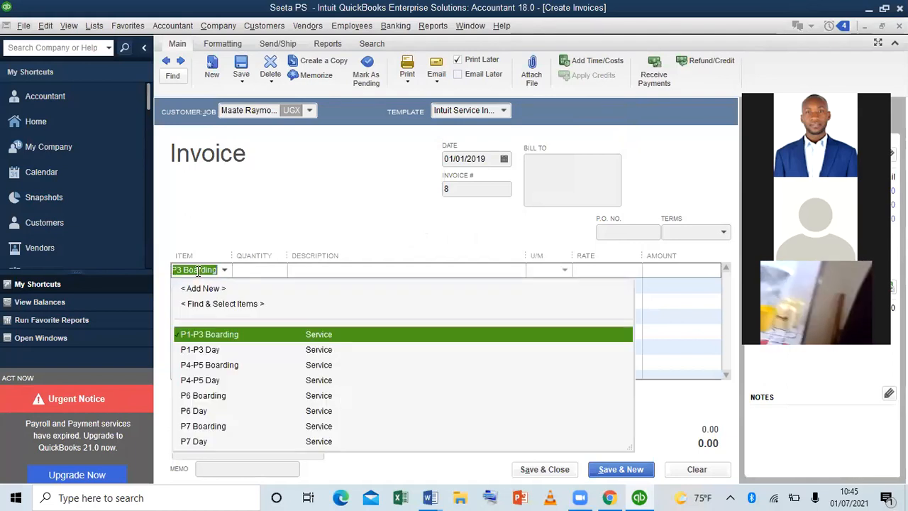
text(6)
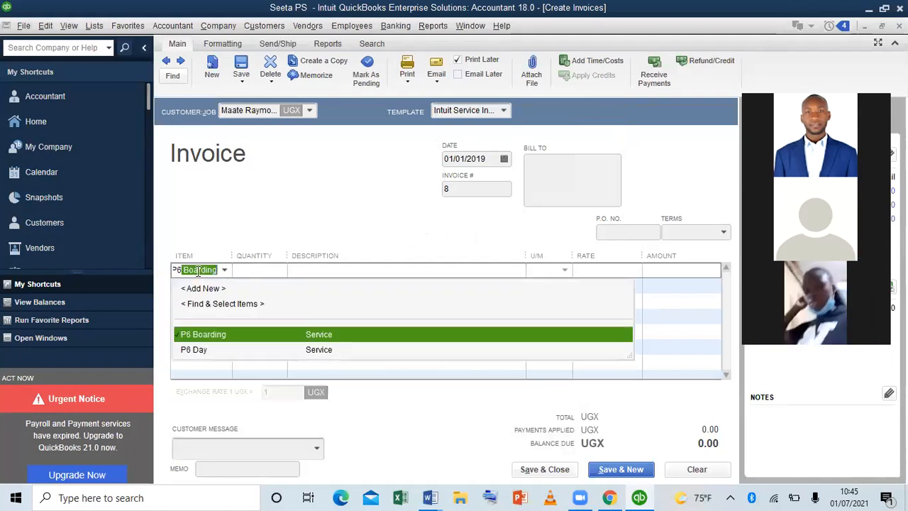
click(210, 351)
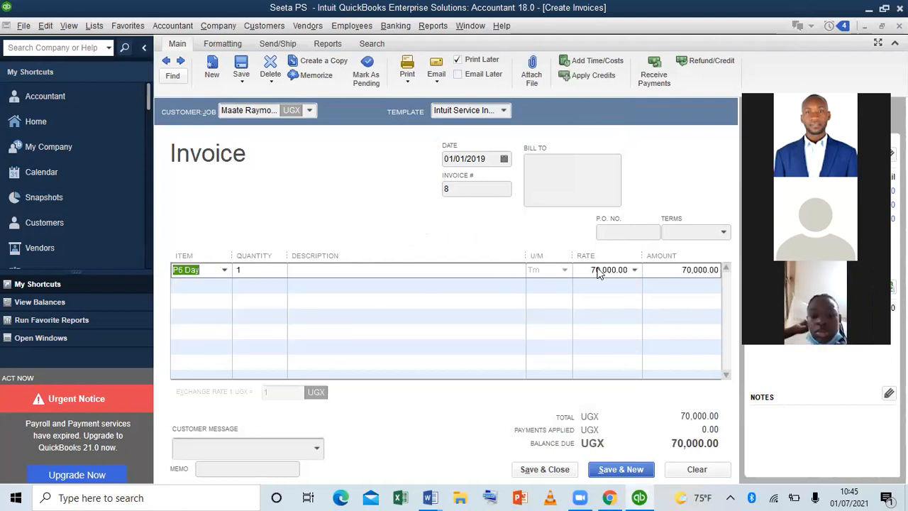
click(636, 465)
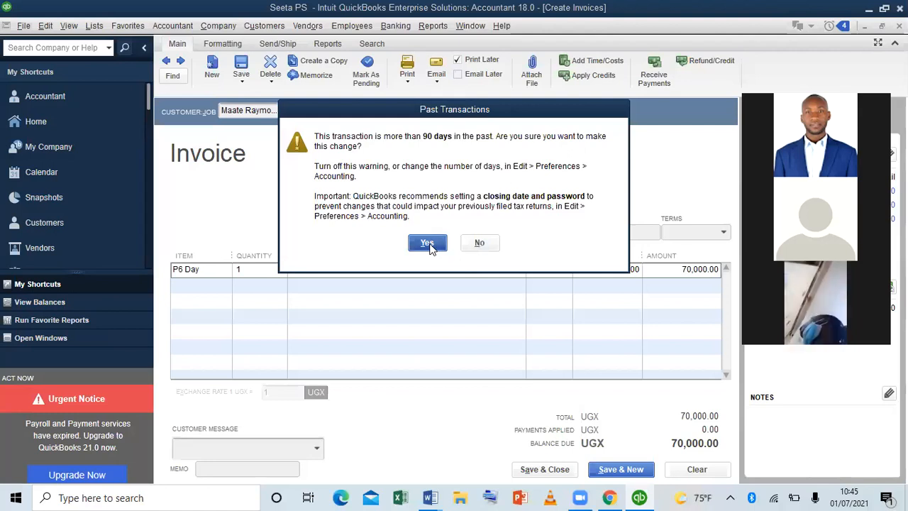
click(427, 243)
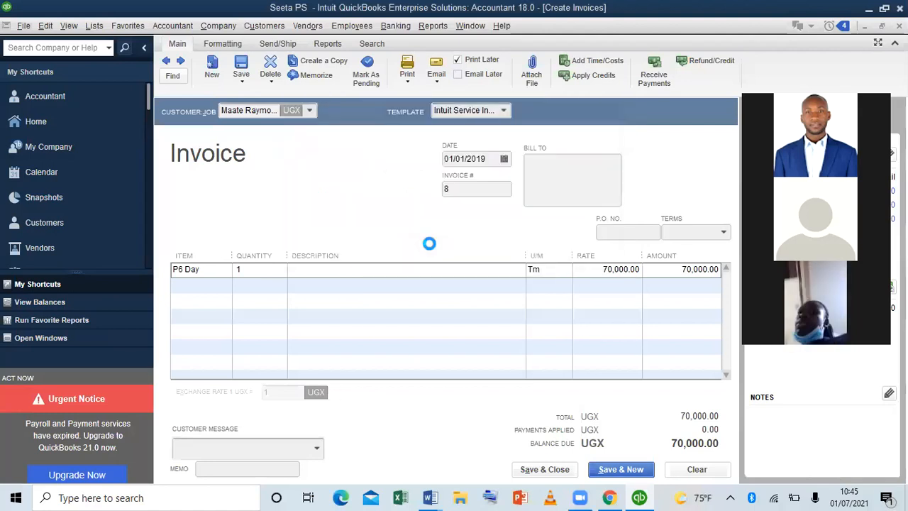
Find the student whose name starts with Mo and set them as the customer on invoice 9
click(198, 270)
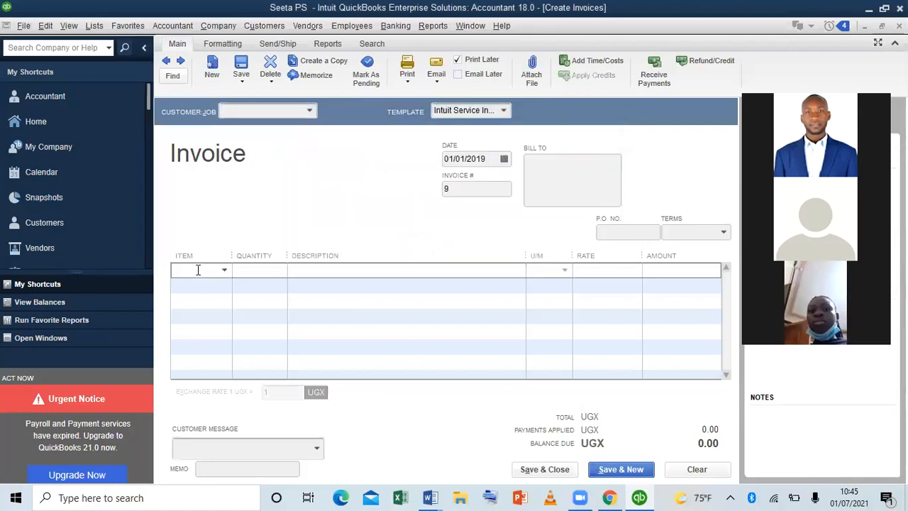
click(237, 111)
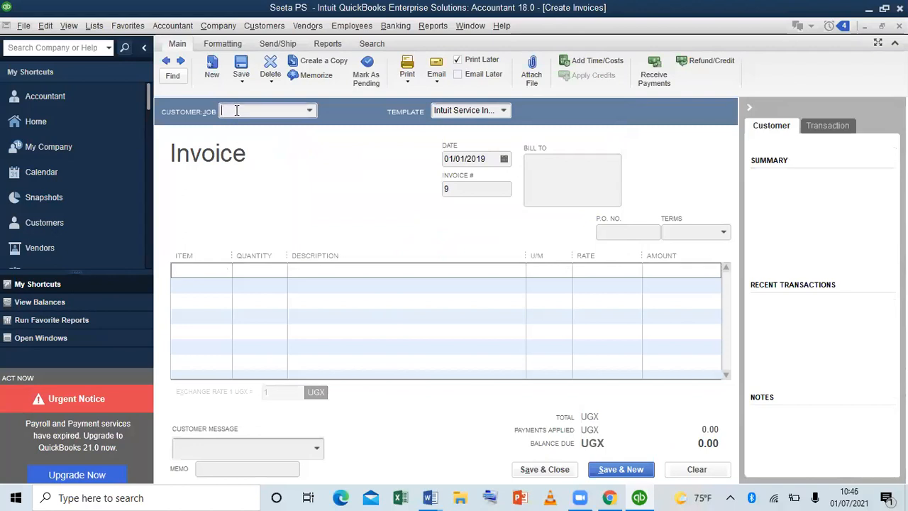
text(med Kalumba)
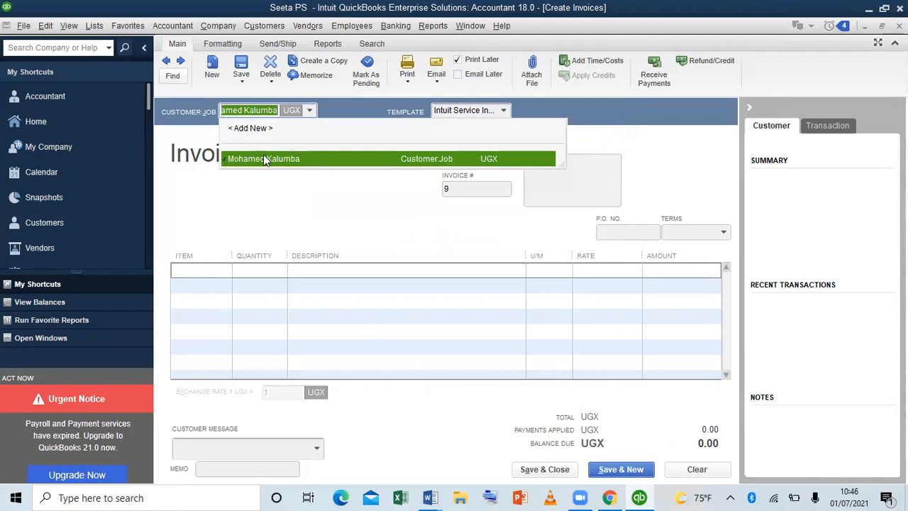
Add the P7 Boarding item to invoice 9, save it with the past transaction date accepted, and close the invoice form
click(202, 271)
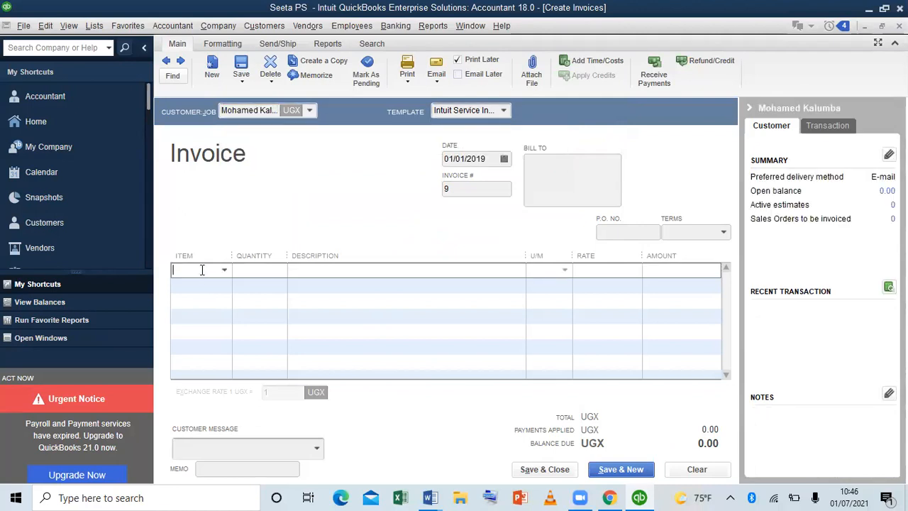
text(P7 Boarding)
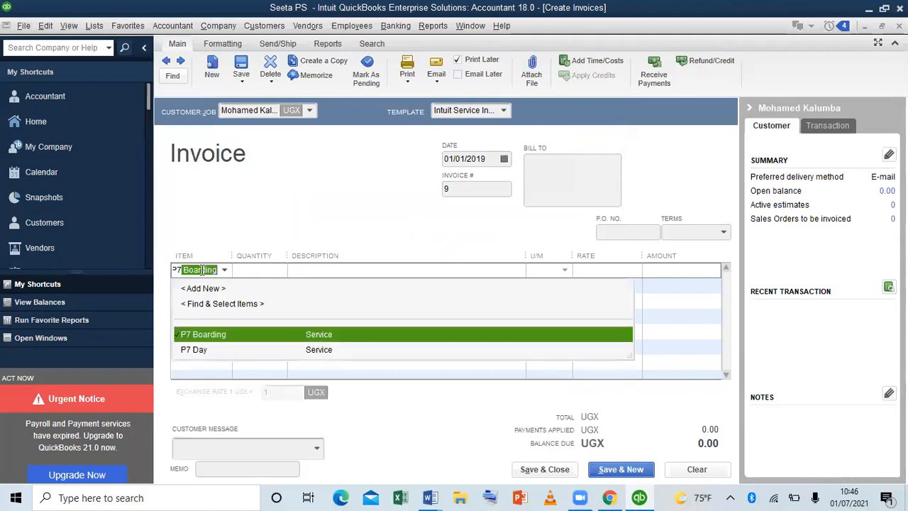
click(228, 335)
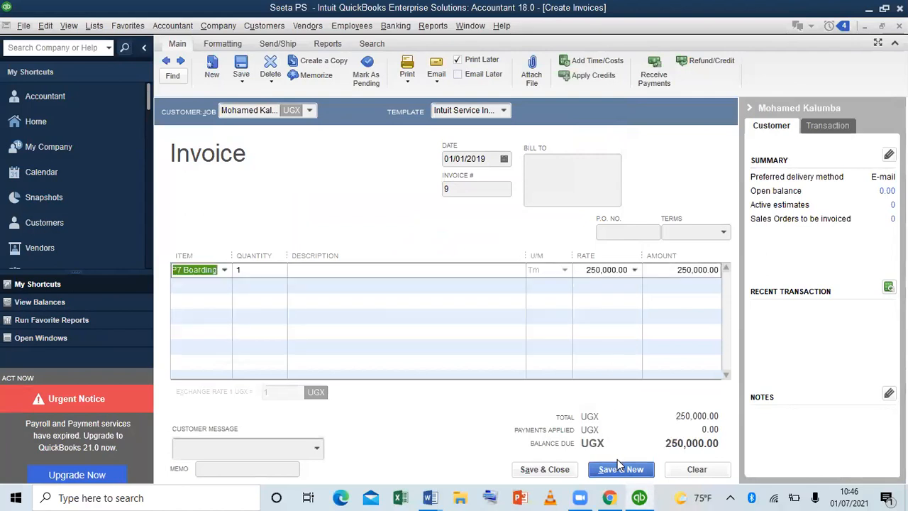
click(617, 465)
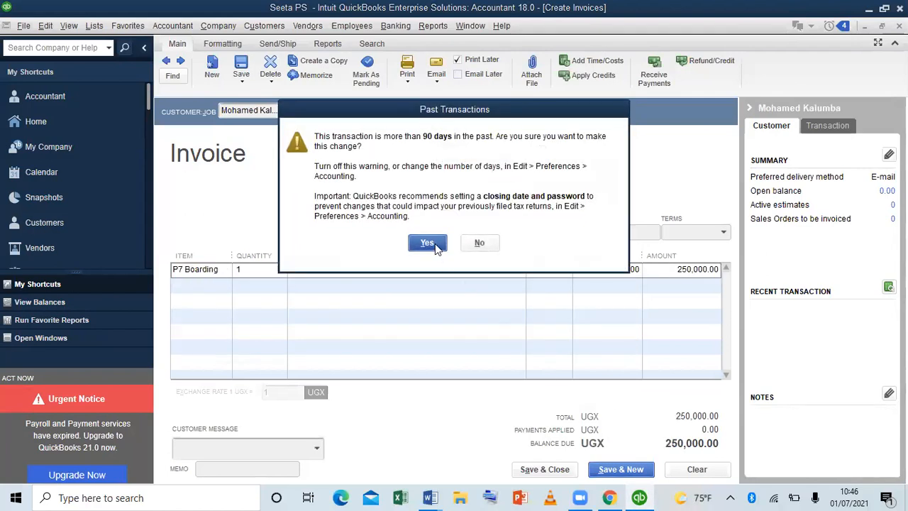
click(428, 243)
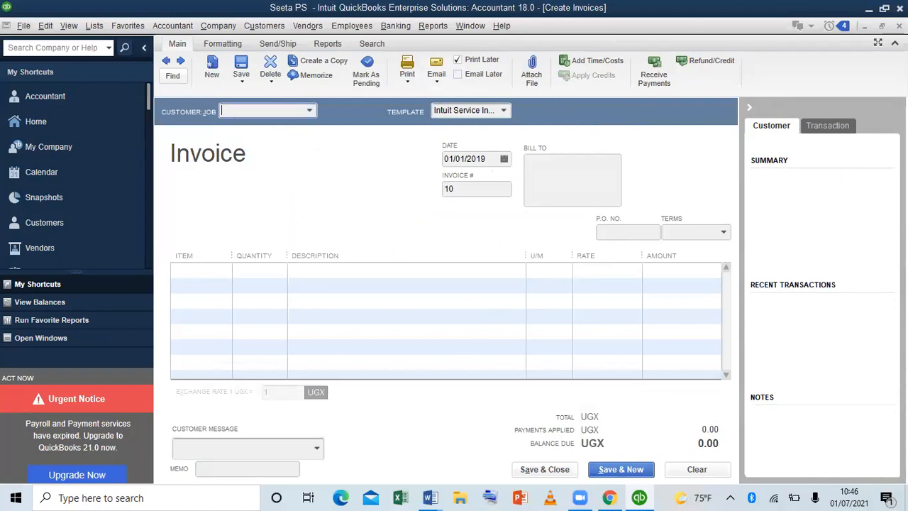
key(Escape)
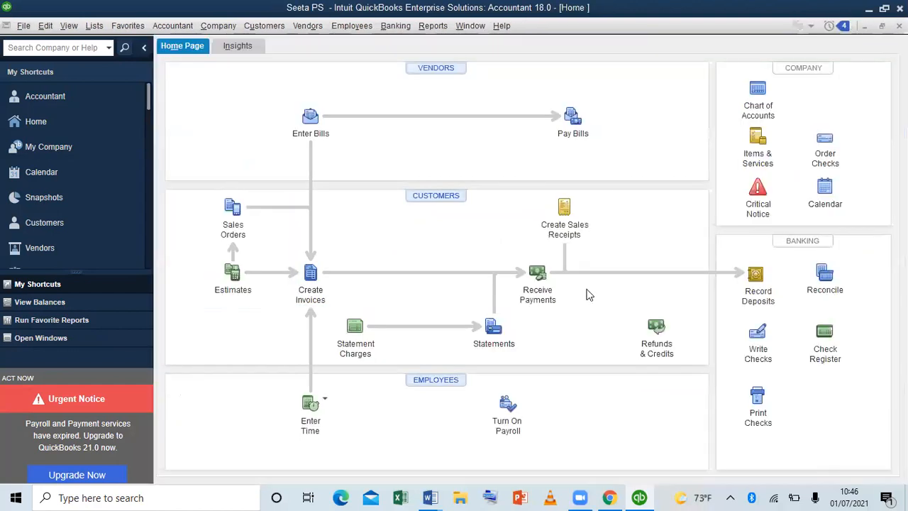